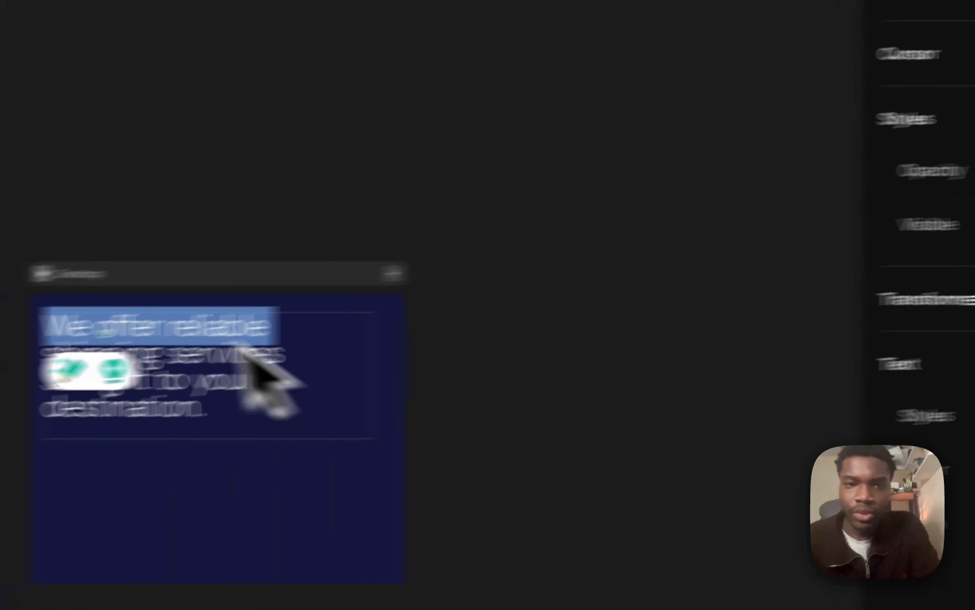
Apply the "seconary" colour style to the words "We offer reliable" in the headline
click(892, 351)
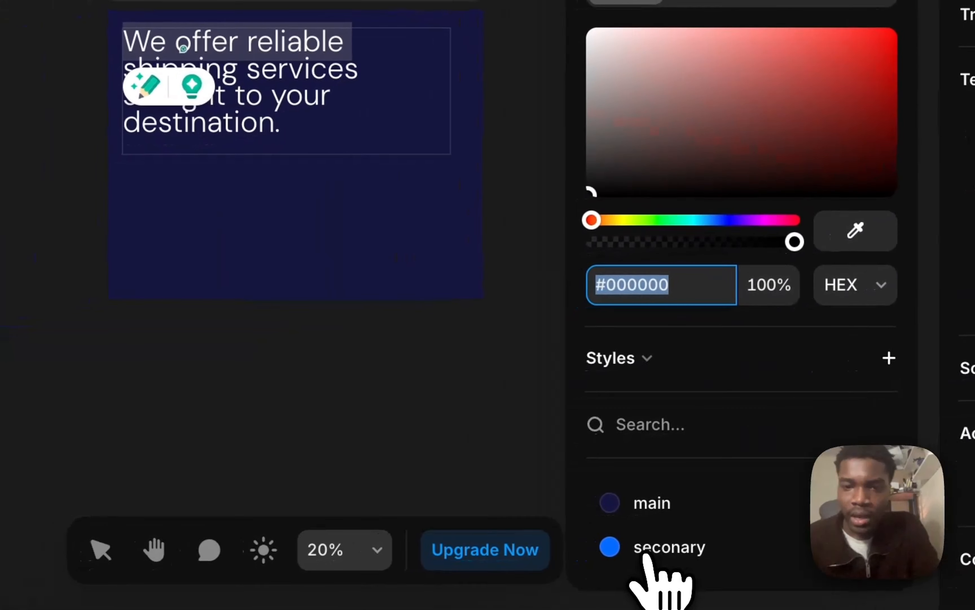
click(425, 467)
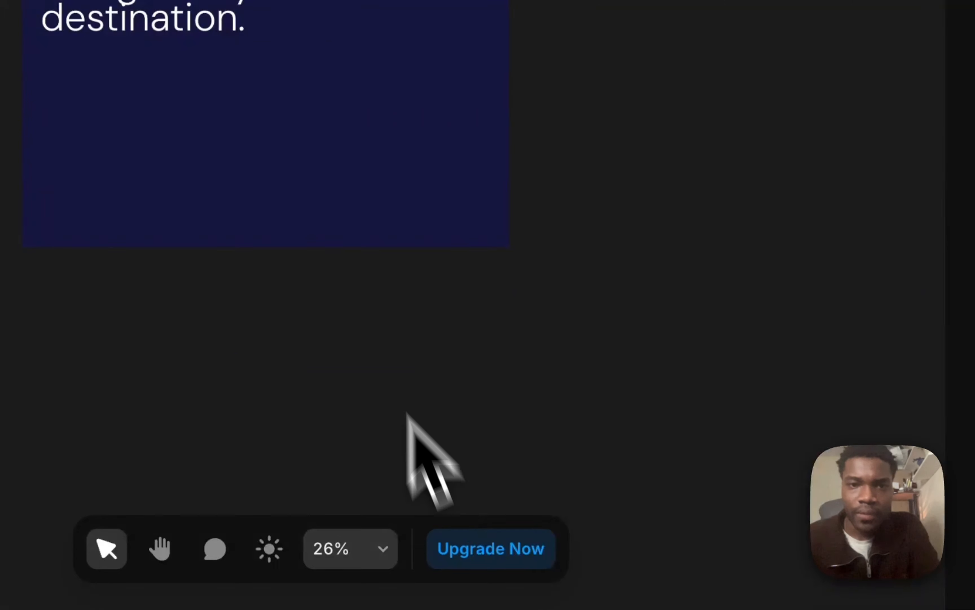
click(379, 222)
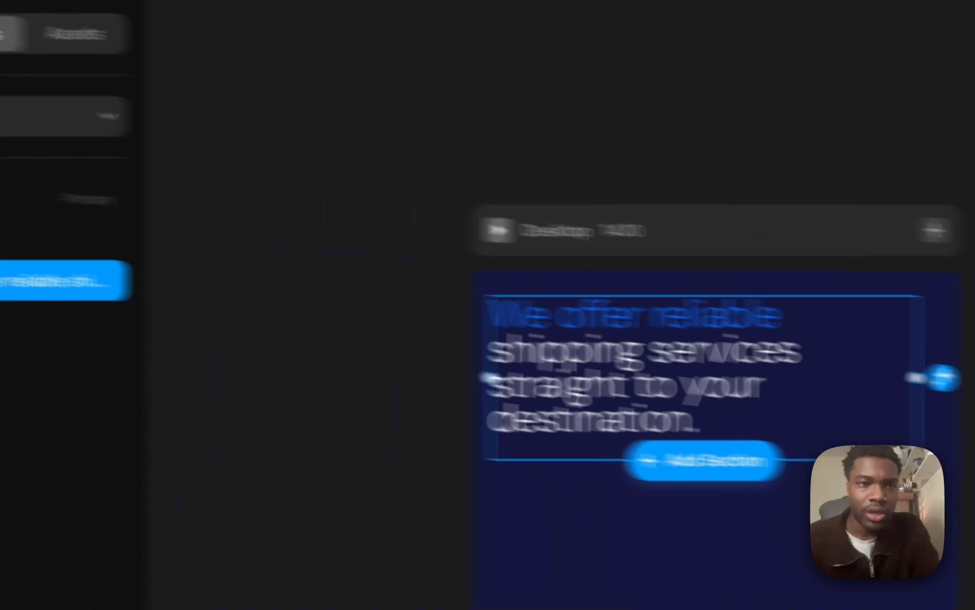
Reduce the height of the Stack around the headline so that it fits the four lines of text
double_click(142, 274)
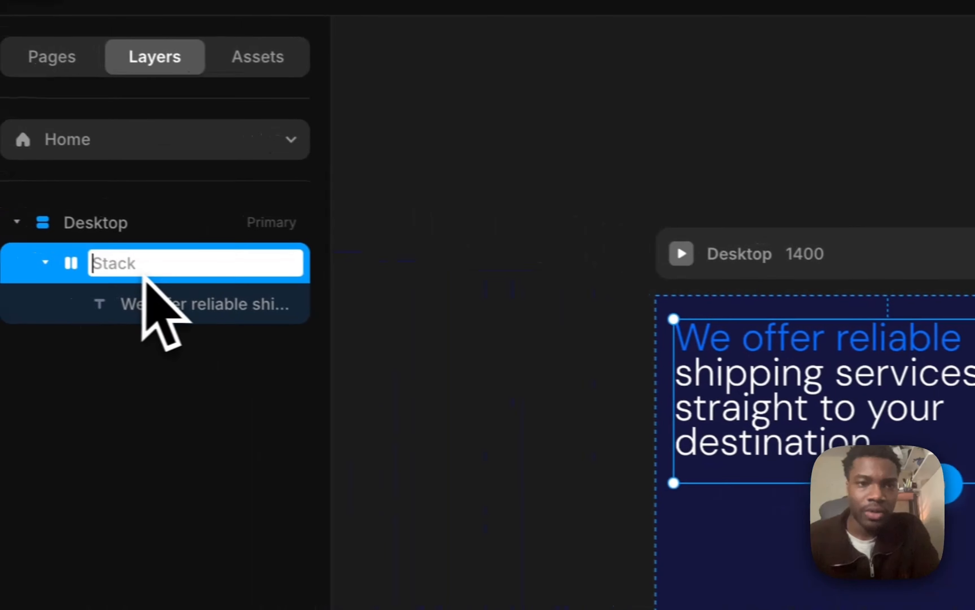
click(423, 368)
click(218, 252)
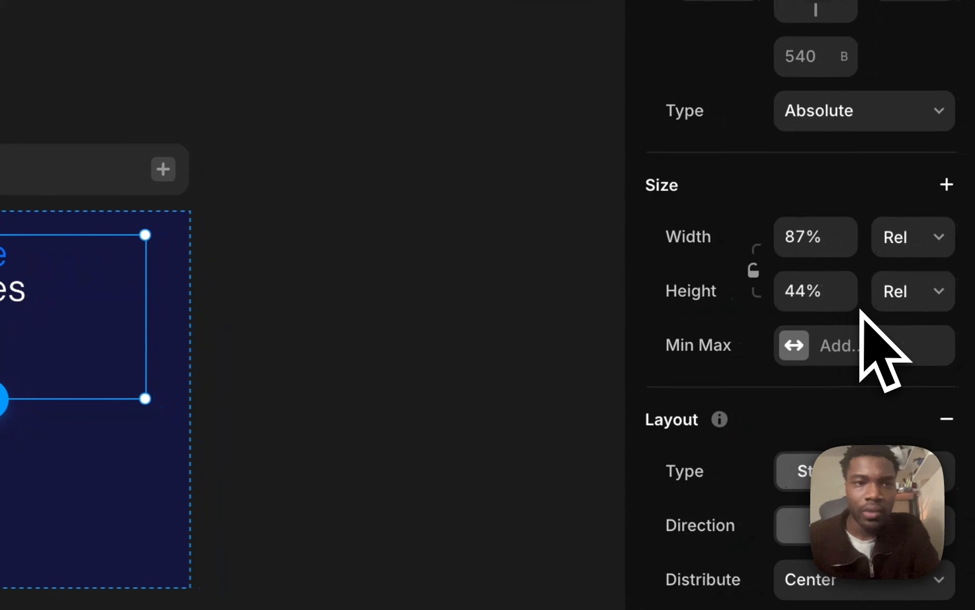
scroll(861, 310, up, 2)
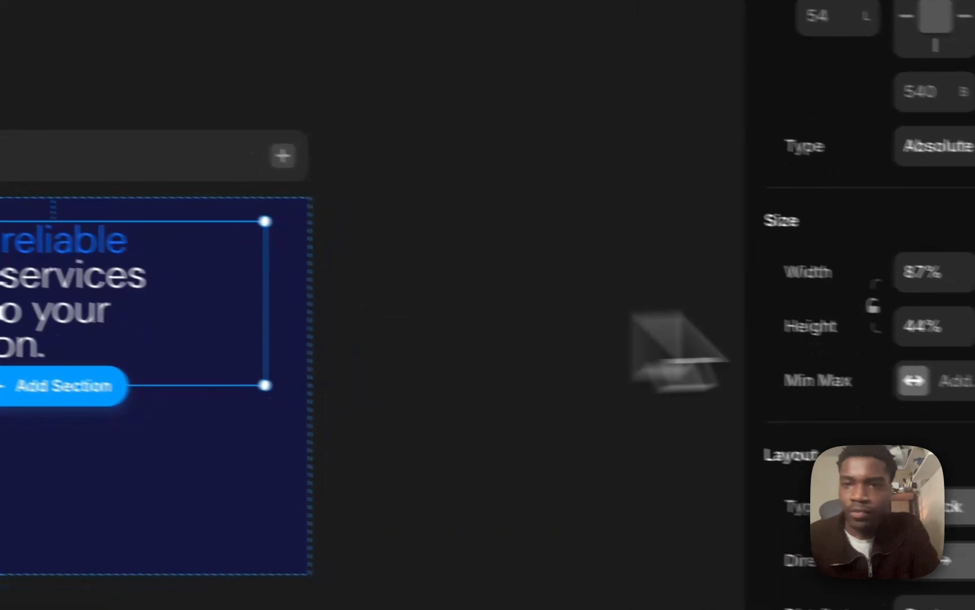
click(911, 340)
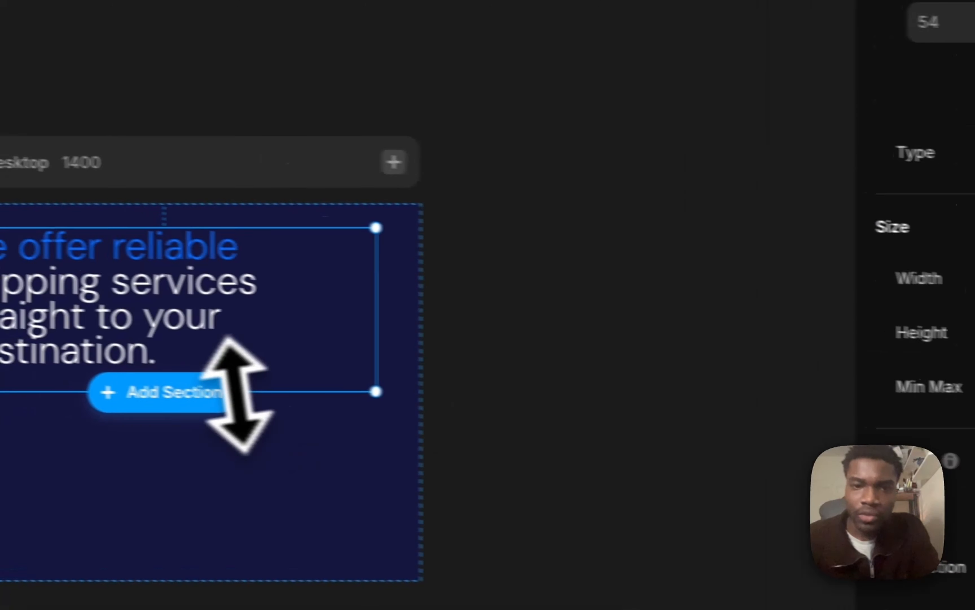
drag(41, 368, 45, 350)
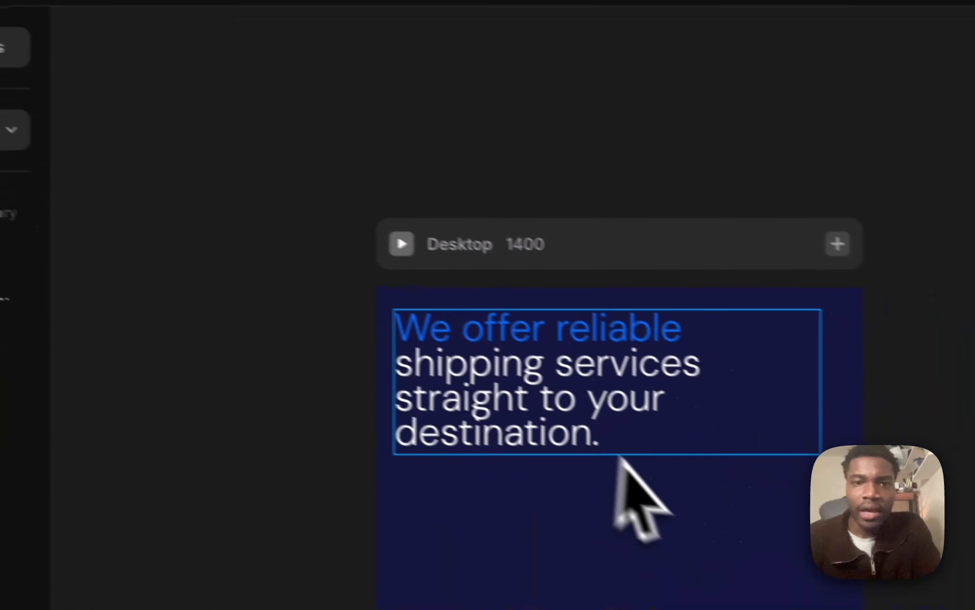
Check the top of the Honest Shipping website's home page and return to the Framer project
click(295, 37)
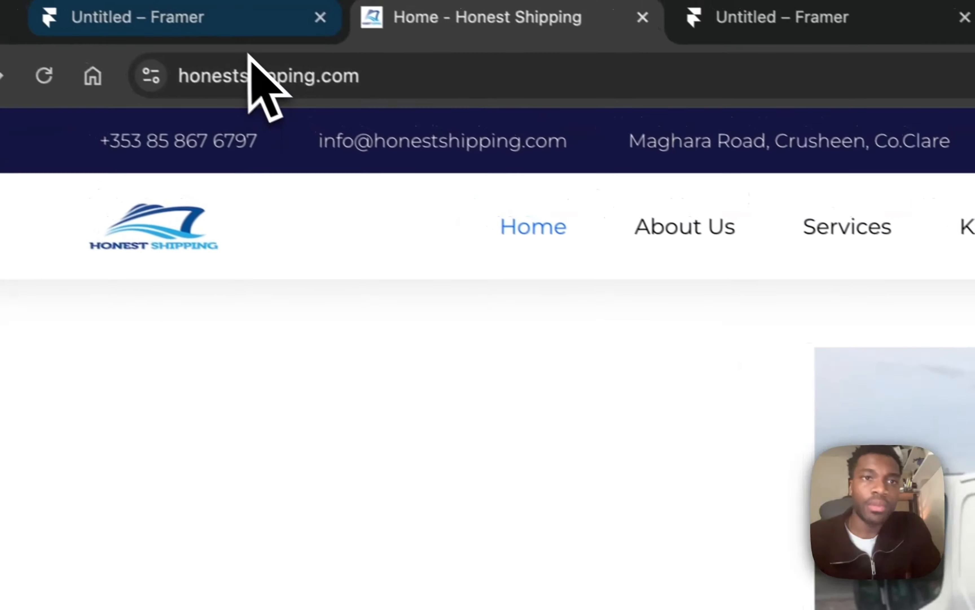
click(247, 24)
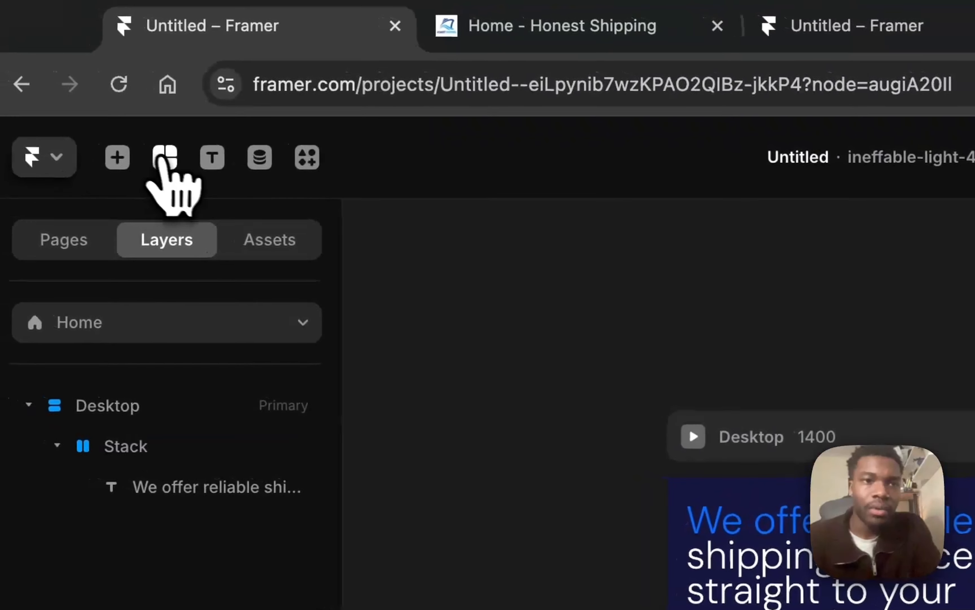
click(173, 159)
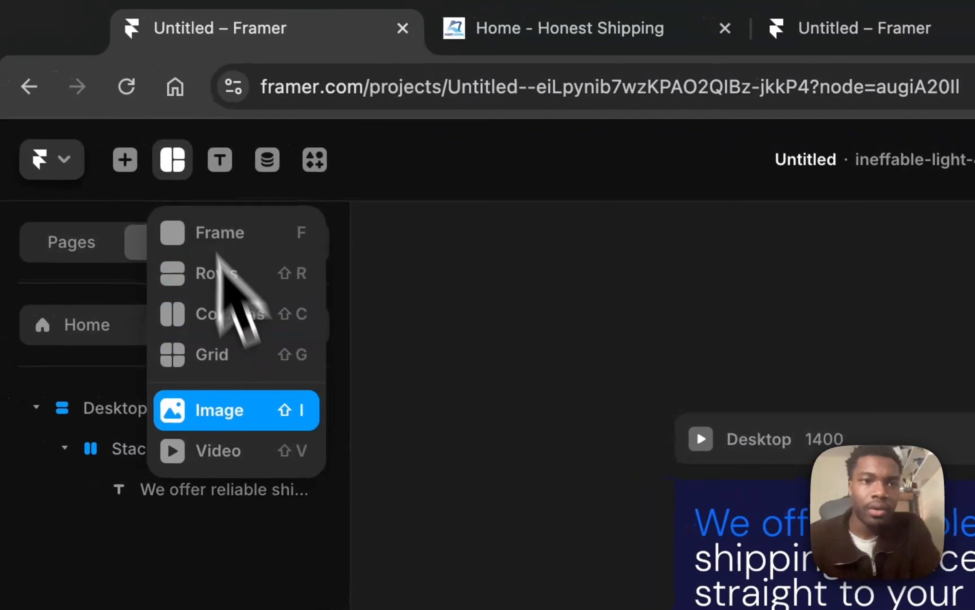
click(238, 408)
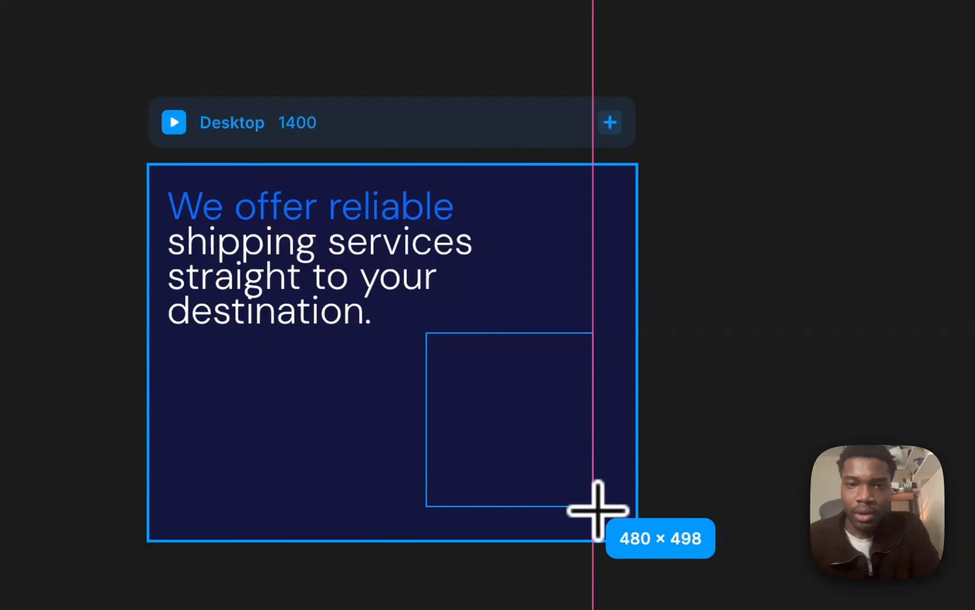
drag(606, 509, 591, 509)
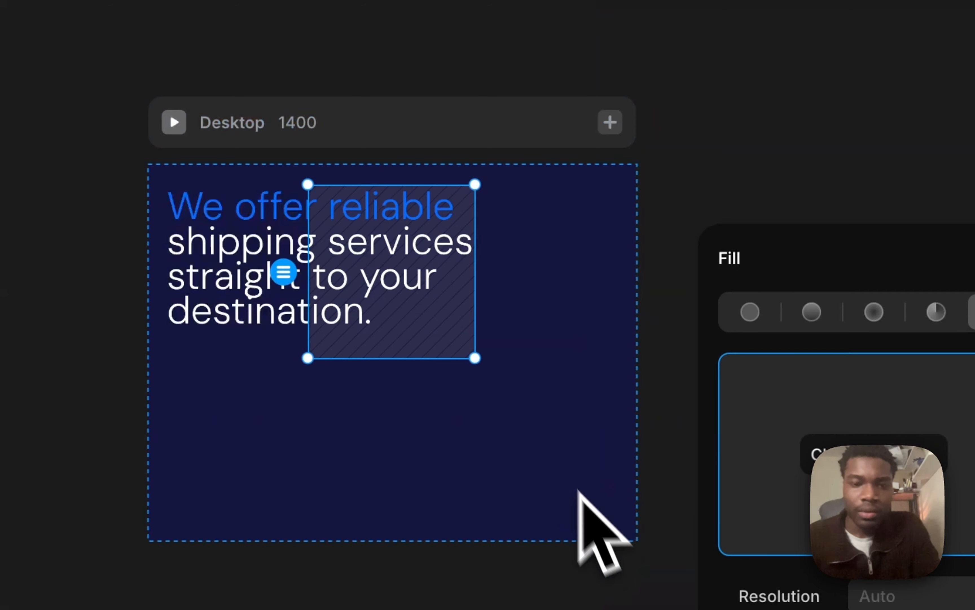
key(Delete)
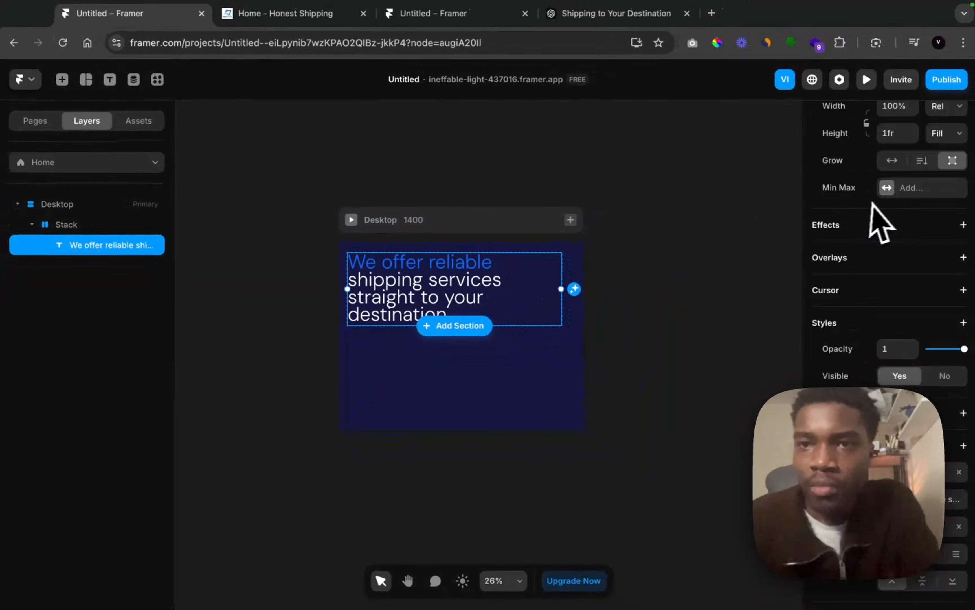
scroll(875, 210, up, 5)
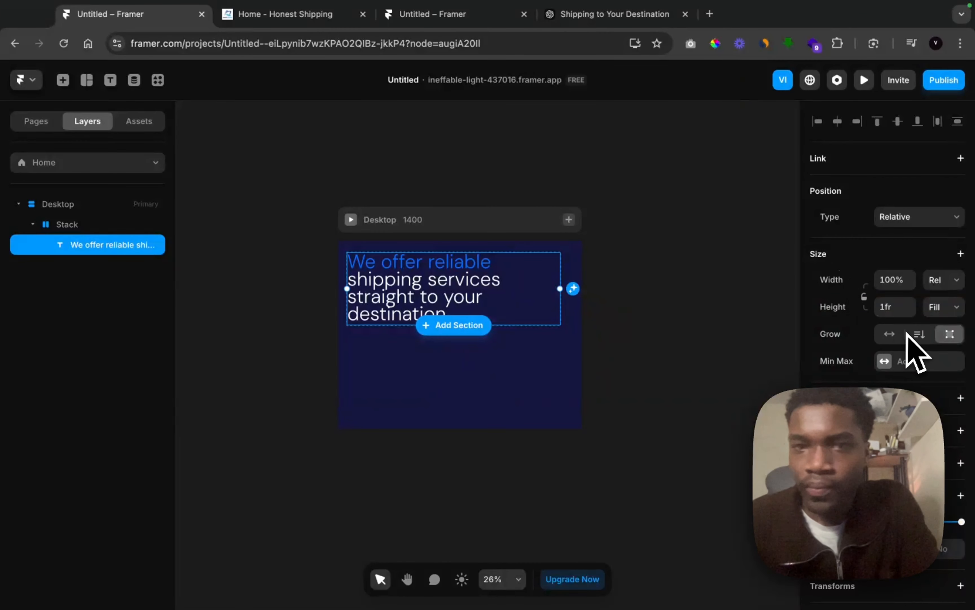
click(92, 229)
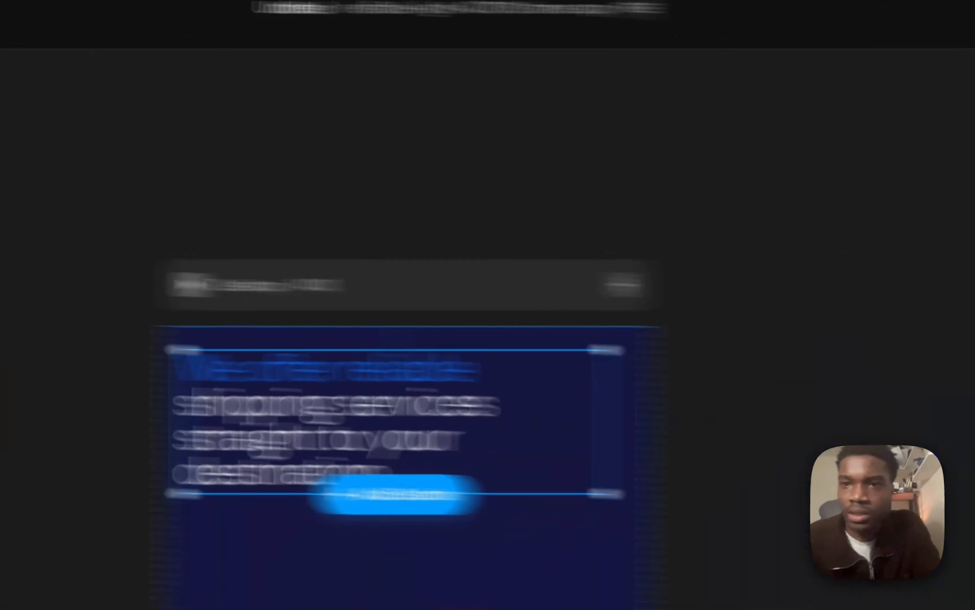
scroll(910, 244, down, 2)
scroll(893, 247, up, 2)
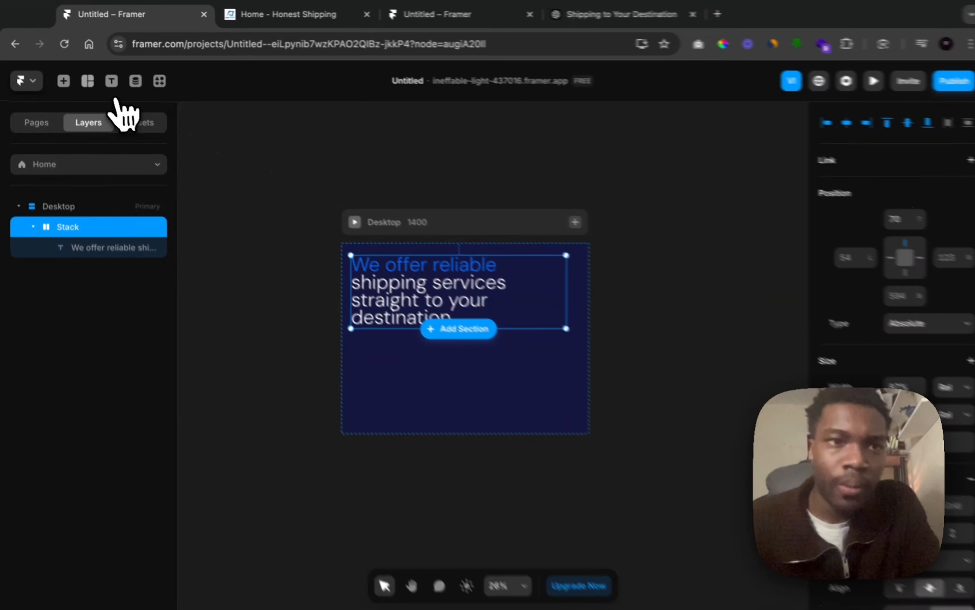
Draw an image placeholder of about 552 × 525 in the Desktop frame and set its position type to Absolute
click(87, 80)
click(126, 207)
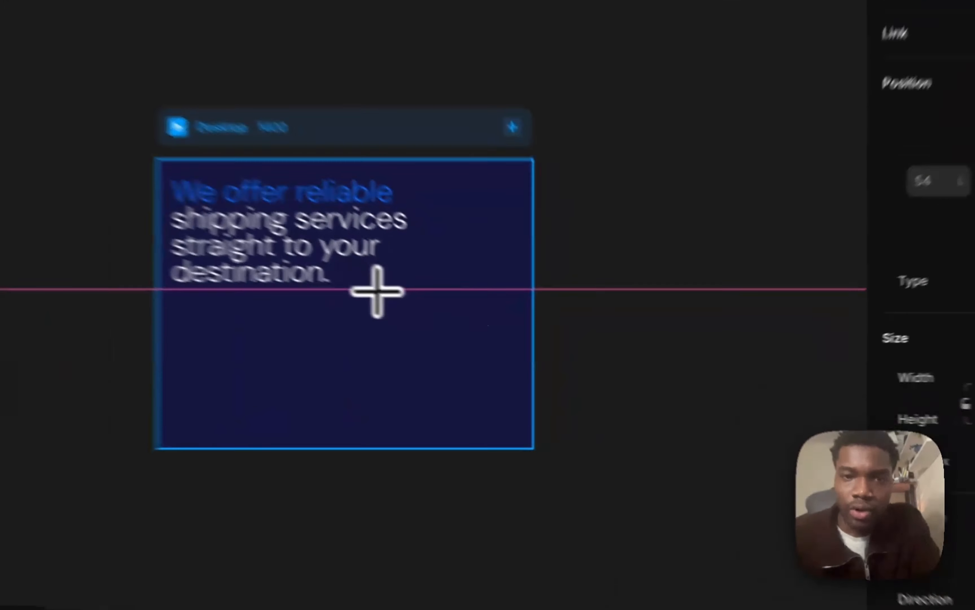
drag(479, 324, 565, 417)
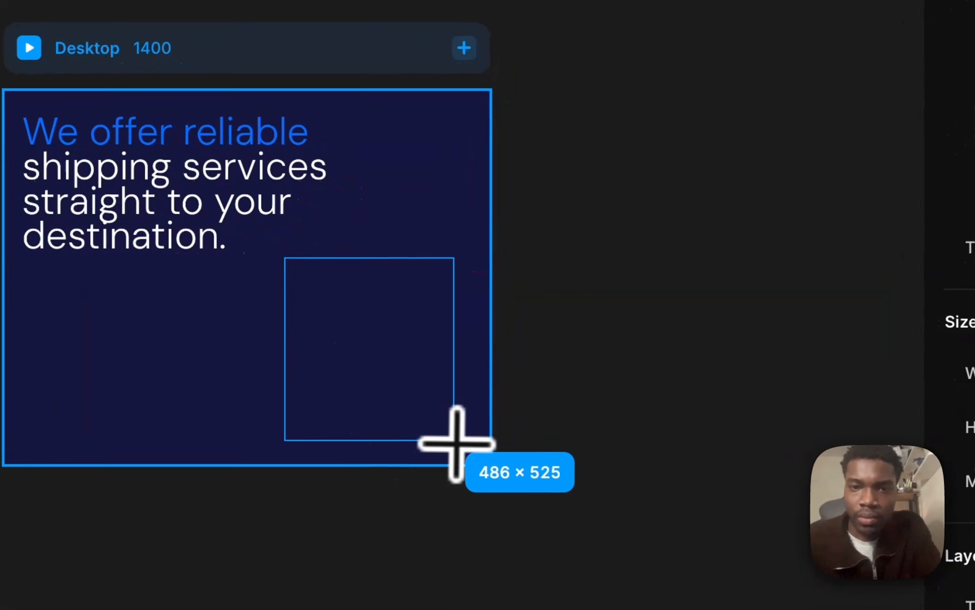
drag(480, 443, 480, 444)
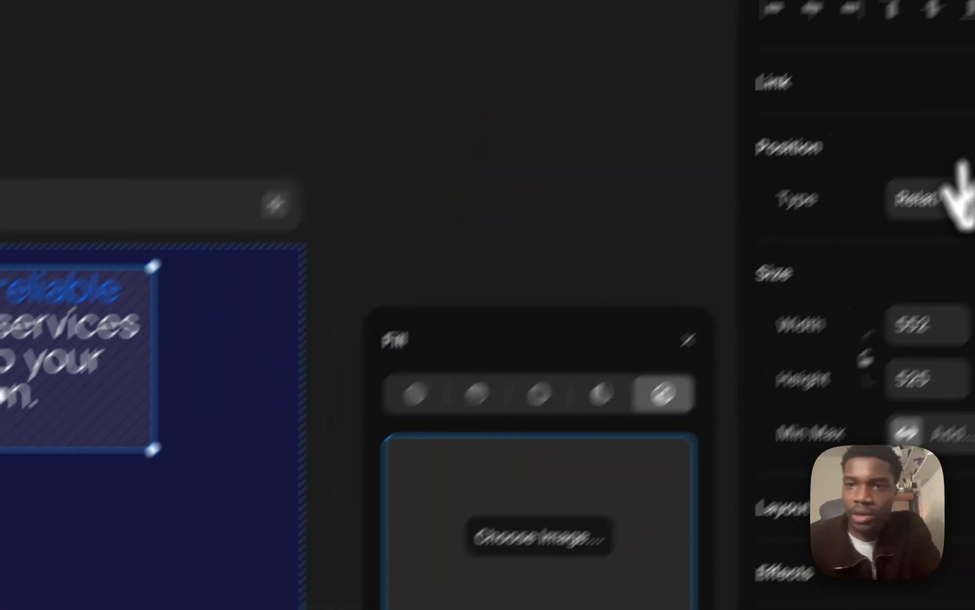
click(956, 193)
click(891, 284)
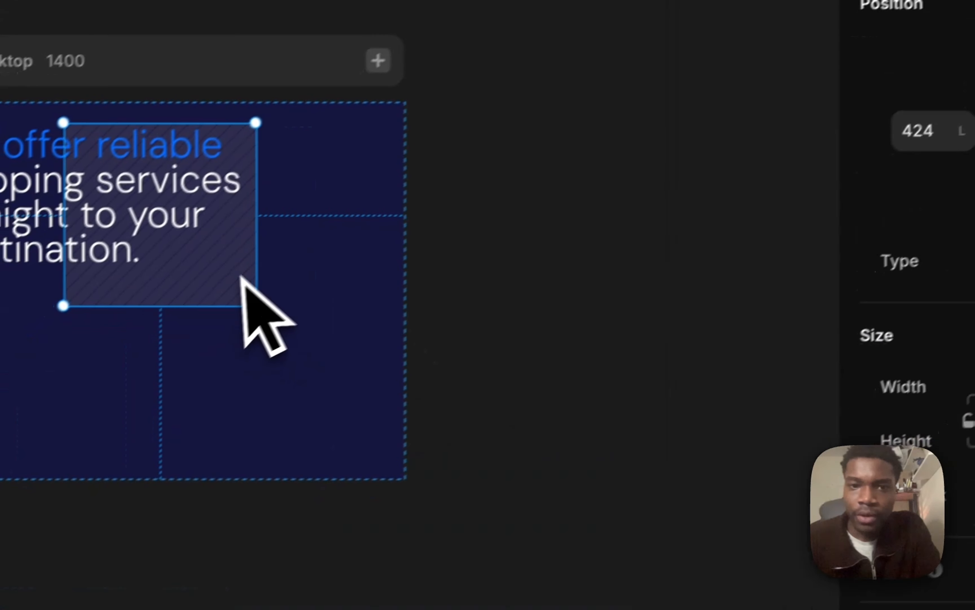
Move the image placeholder to the Desktop frame's lower-right corner, about 50 px from its edges, and enlarge it from its upper-left corner
drag(252, 278, 385, 423)
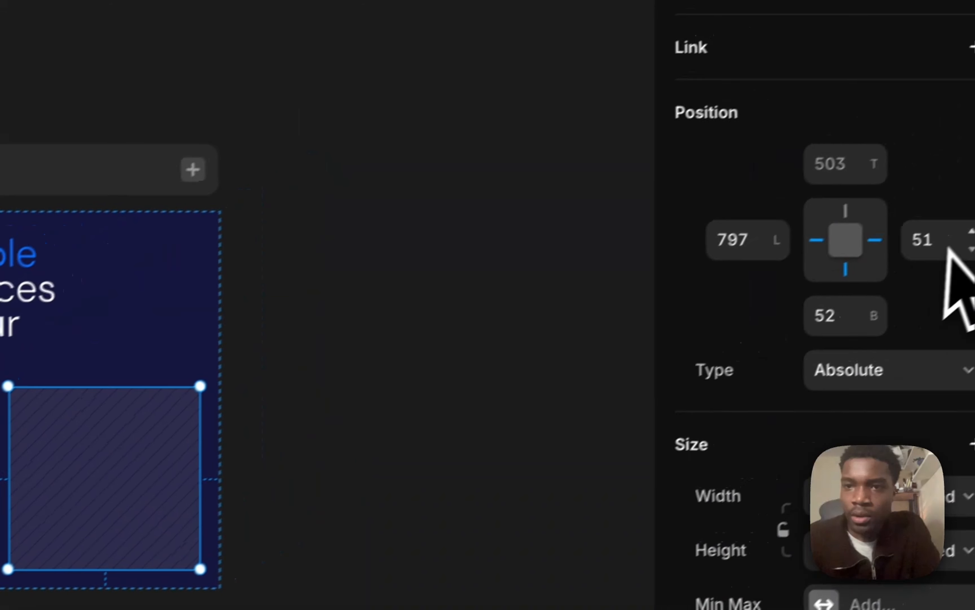
click(899, 255)
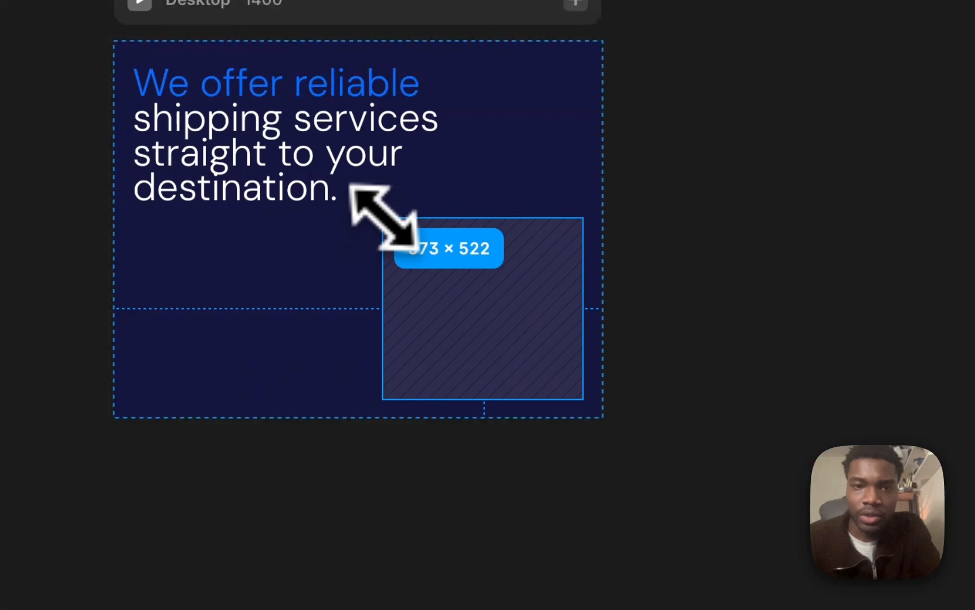
drag(372, 210, 377, 211)
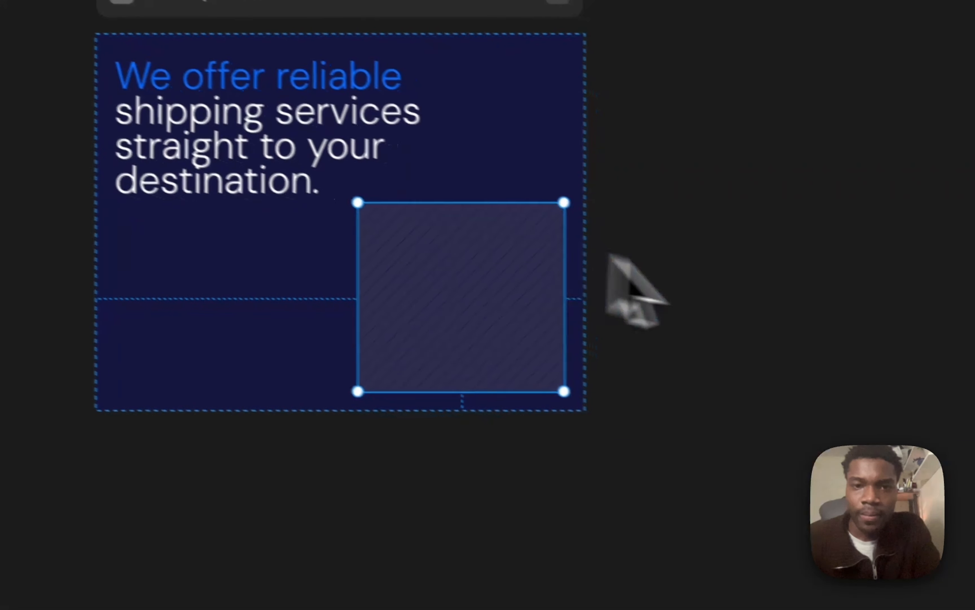
click(804, 312)
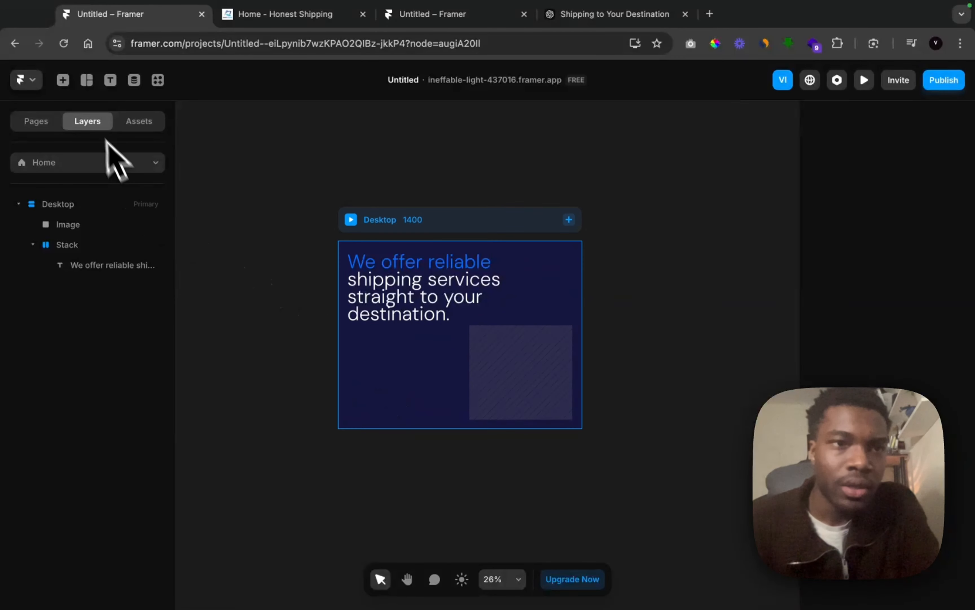
click(401, 268)
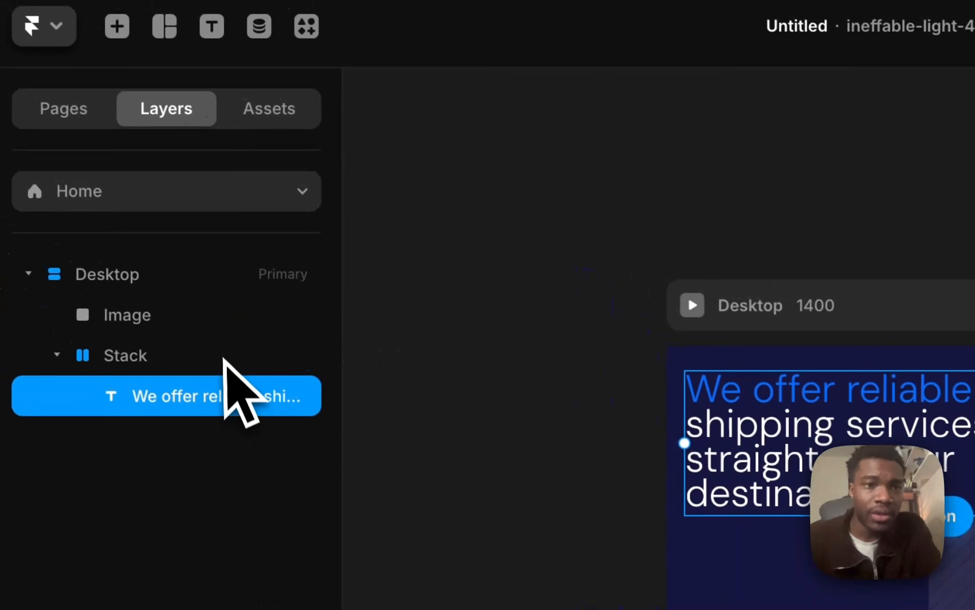
click(117, 244)
click(193, 294)
click(218, 320)
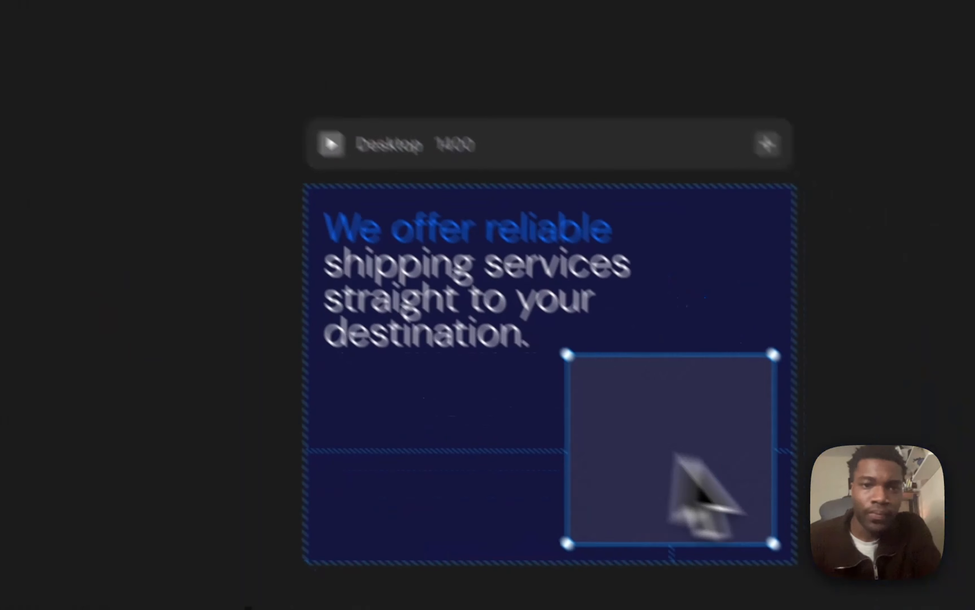
Try duplicating the headline text layer inside the Stack, and undo the duplication
click(356, 269)
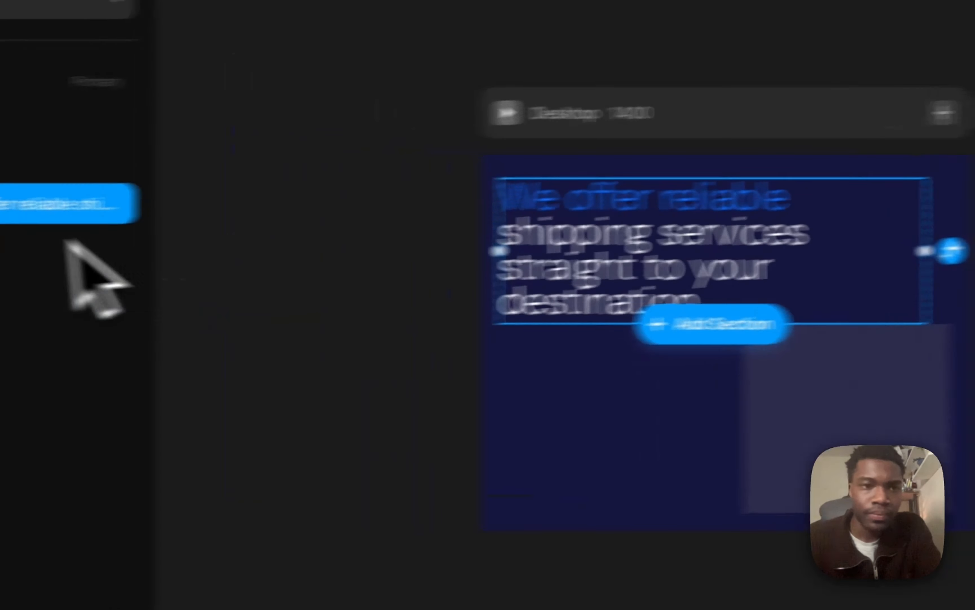
right_click(157, 179)
click(235, 460)
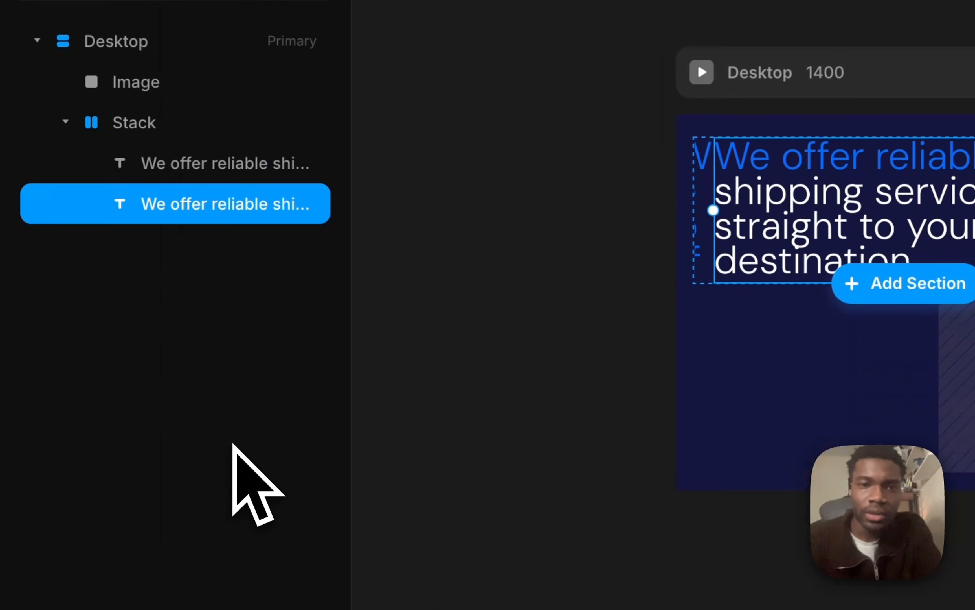
key(super+z)
click(221, 97)
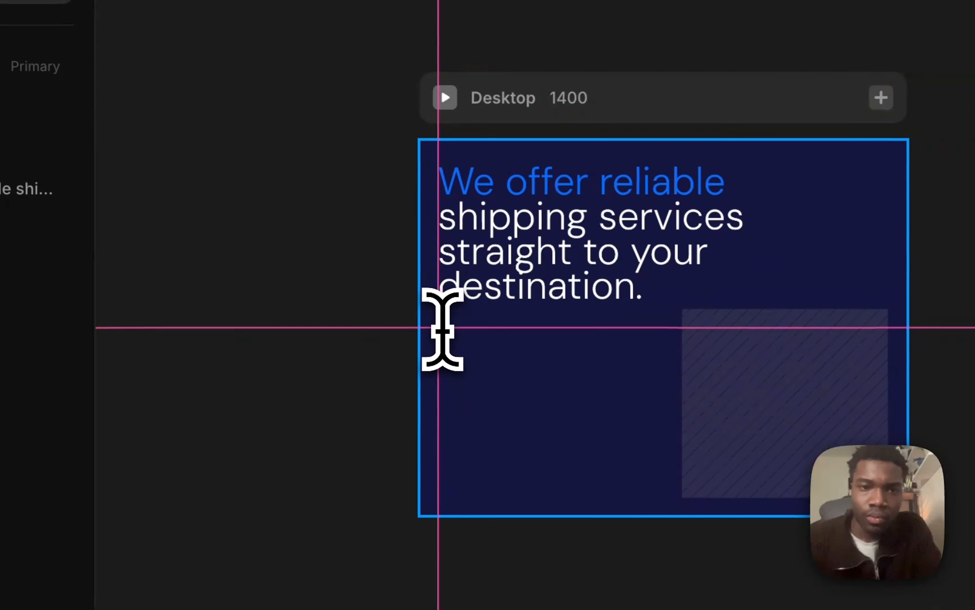
drag(652, 434, 652, 431)
drag(37, 107, 37, 243)
key(BackSpace)
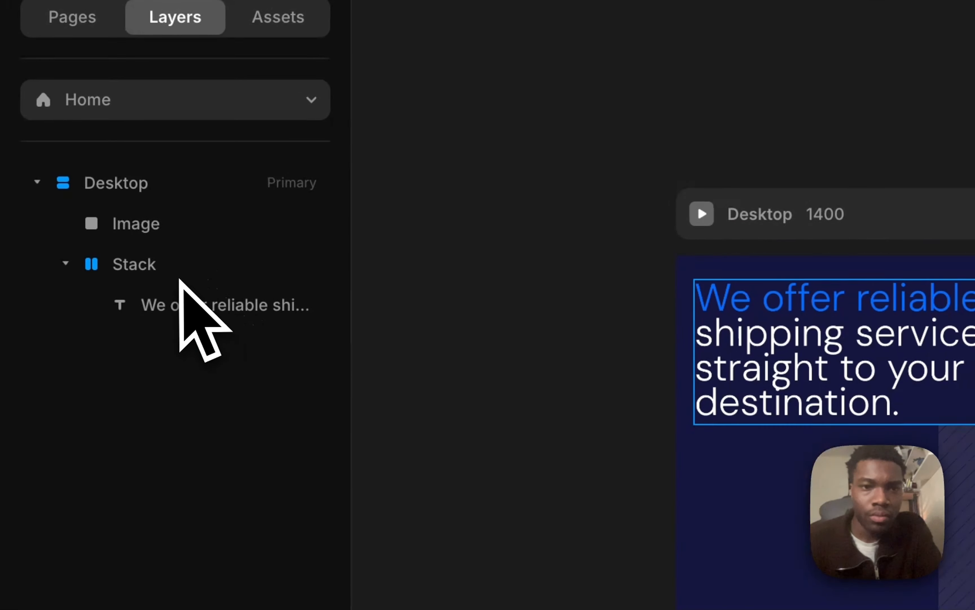
Try moving the Image layer into the Stack, and undo the move
click(182, 224)
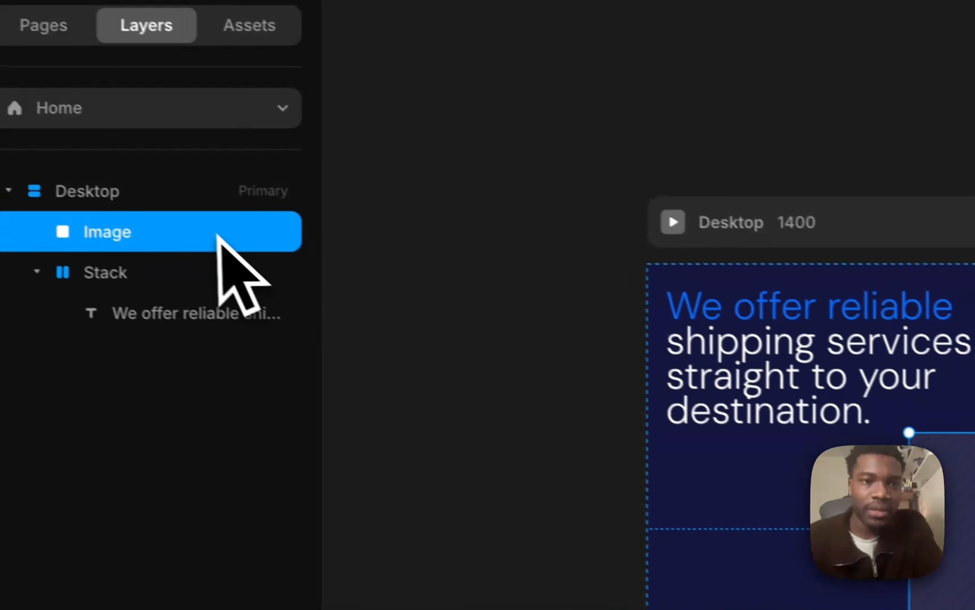
drag(123, 228, 178, 260)
key(super+z)
click(765, 379)
click(237, 248)
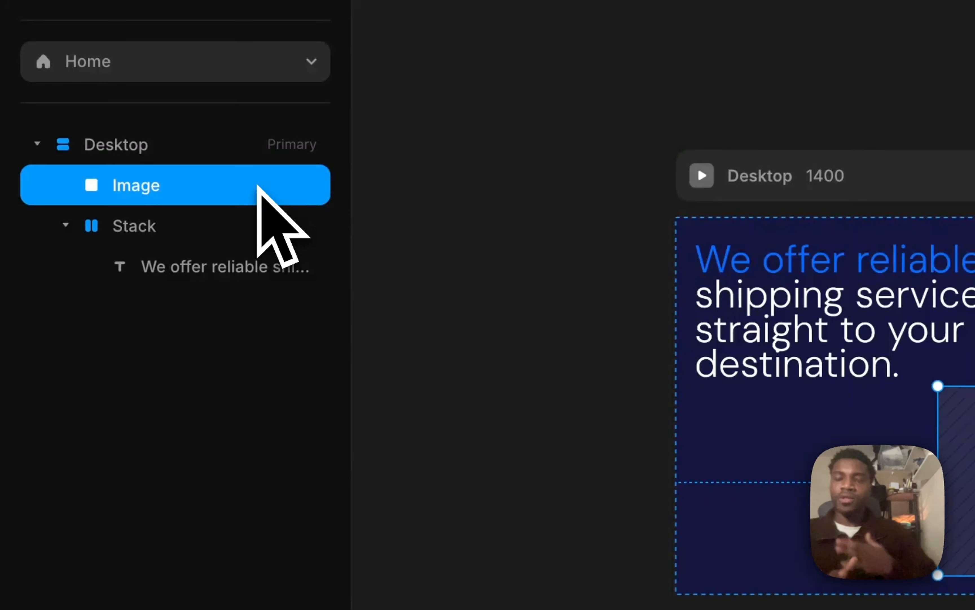
Draw a new text box of about 646 × 320 inside the Desktop frame
click(385, 272)
click(70, 207)
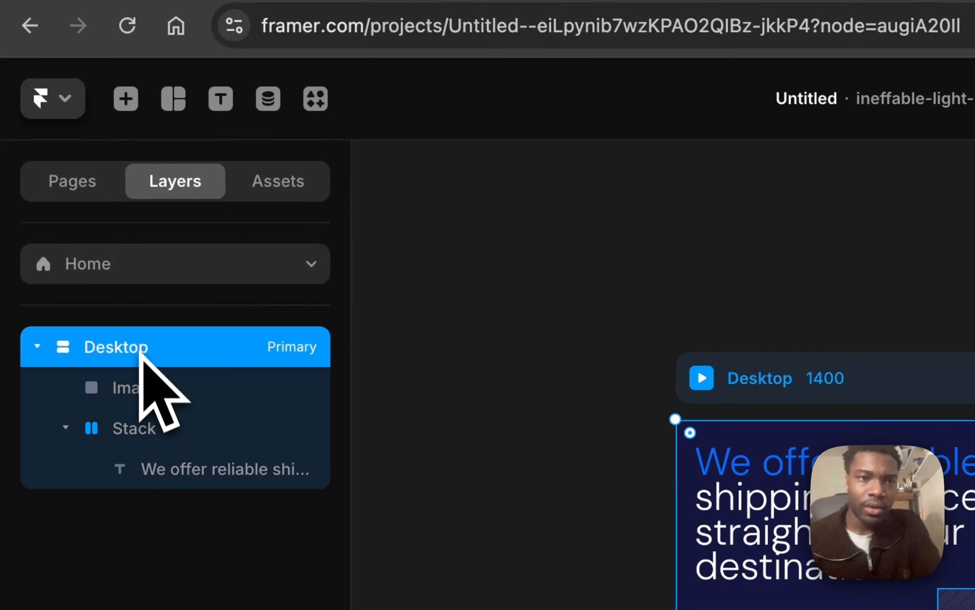
drag(69, 223, 79, 219)
click(110, 80)
mouse_move(378, 348)
mouse_down()
mouse_move(590, 474)
mouse_move(602, 459)
mouse_up()
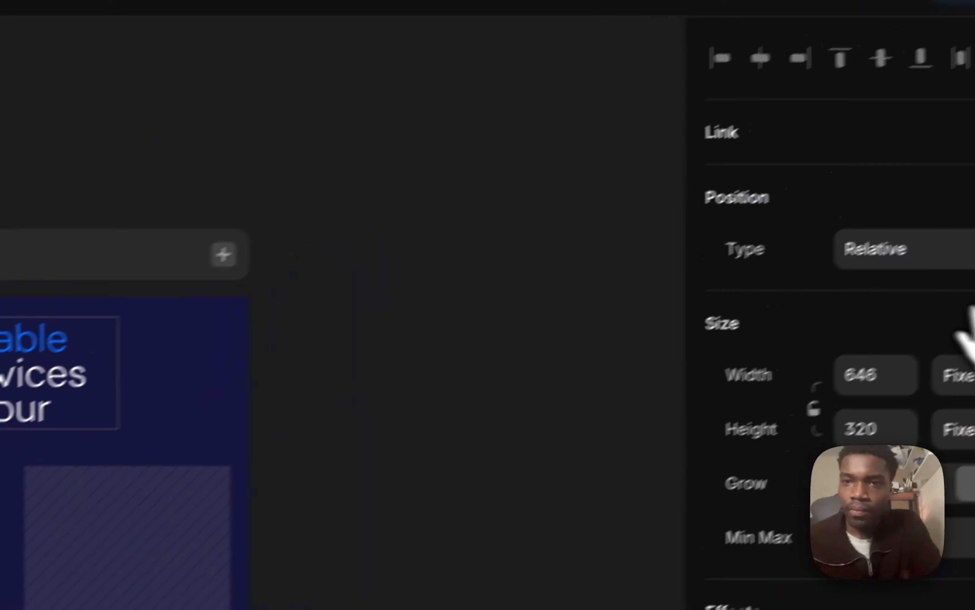
Position the new text box absolutely beneath the headline, 54 px from the left and 263 px from the bottom, about 587 px wide
click(707, 266)
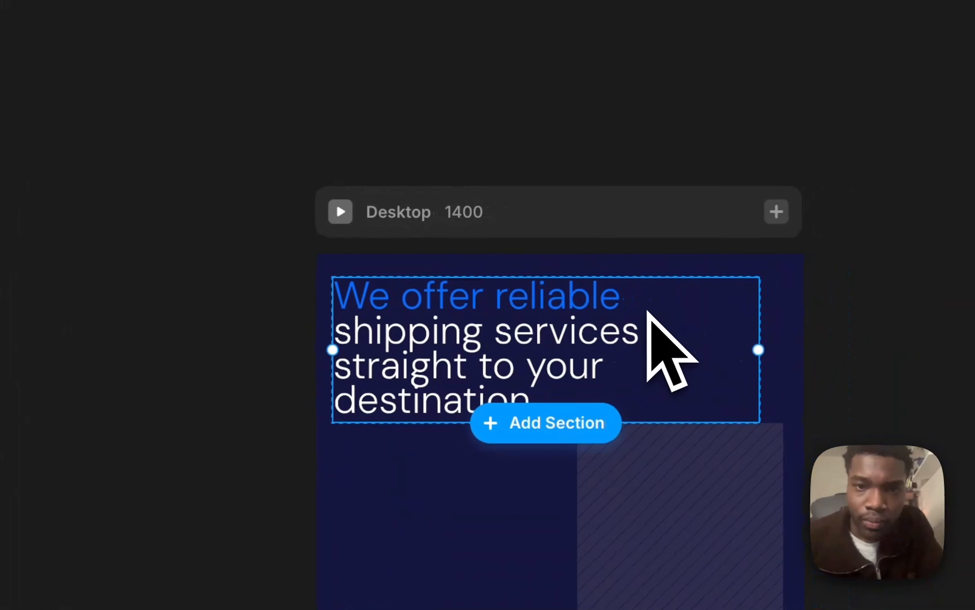
click(198, 318)
click(207, 355)
drag(730, 341, 355, 351)
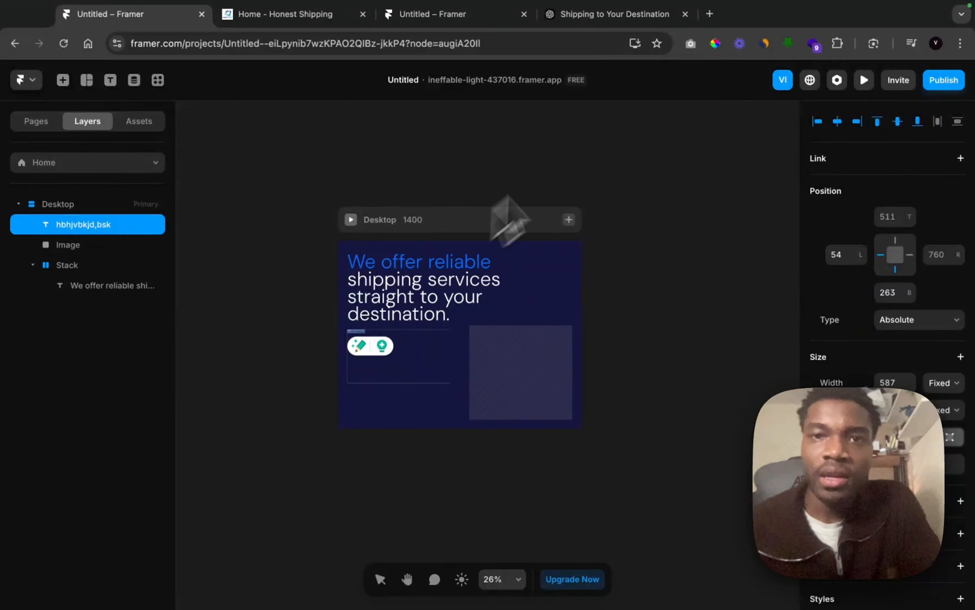
Copy the passage from "Our streamlined process" to "committed to delivering" in the ChatGPT reply and paste it into the Framer text box
drag(0, 359, 507, 461)
key(super+c)
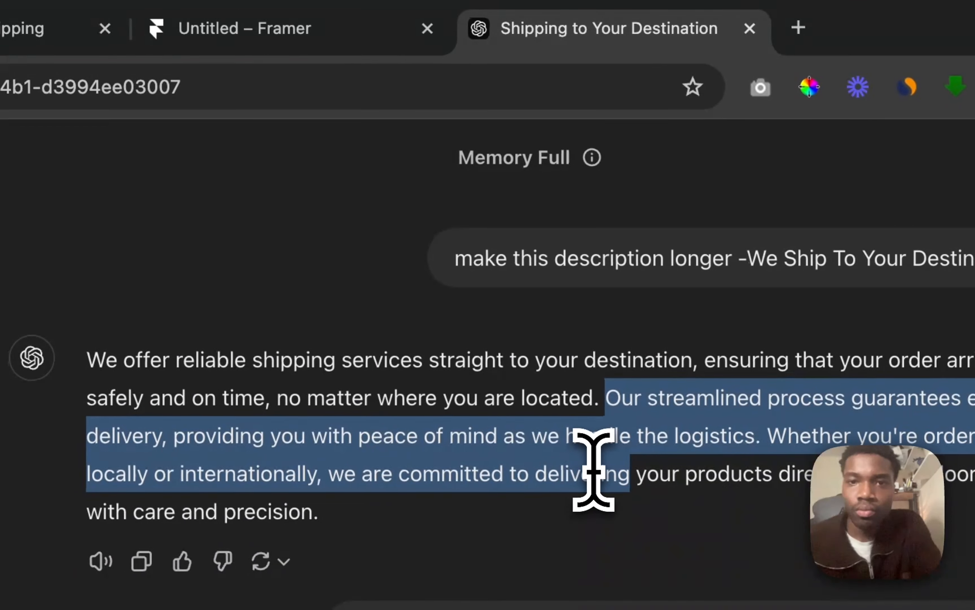
click(522, 40)
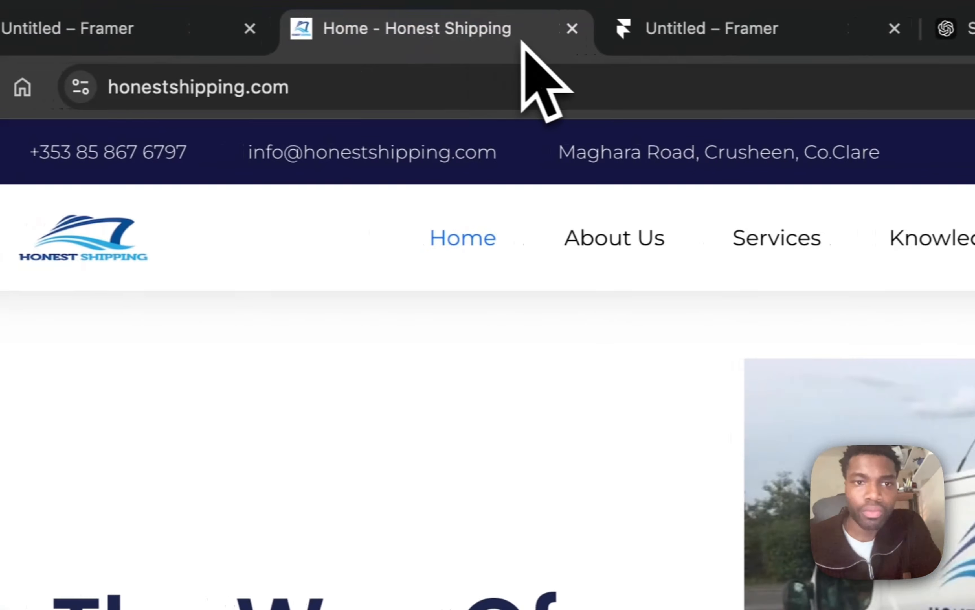
key(super+v)
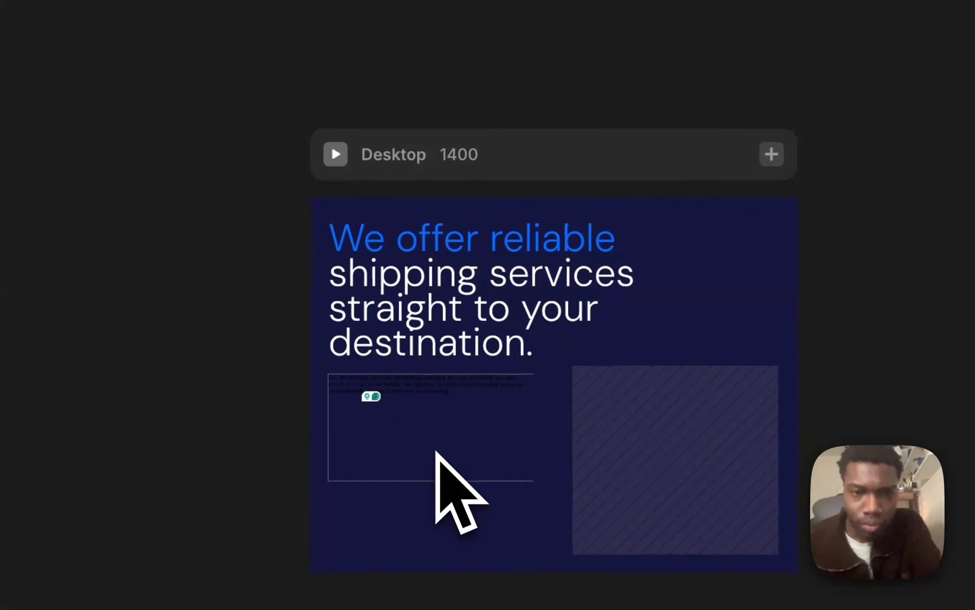
Change the colour of the whole pasted description text to white
key(super+a)
scroll(867, 322, down, 5)
click(793, 169)
drag(276, 339, 272, 178)
click(920, 107)
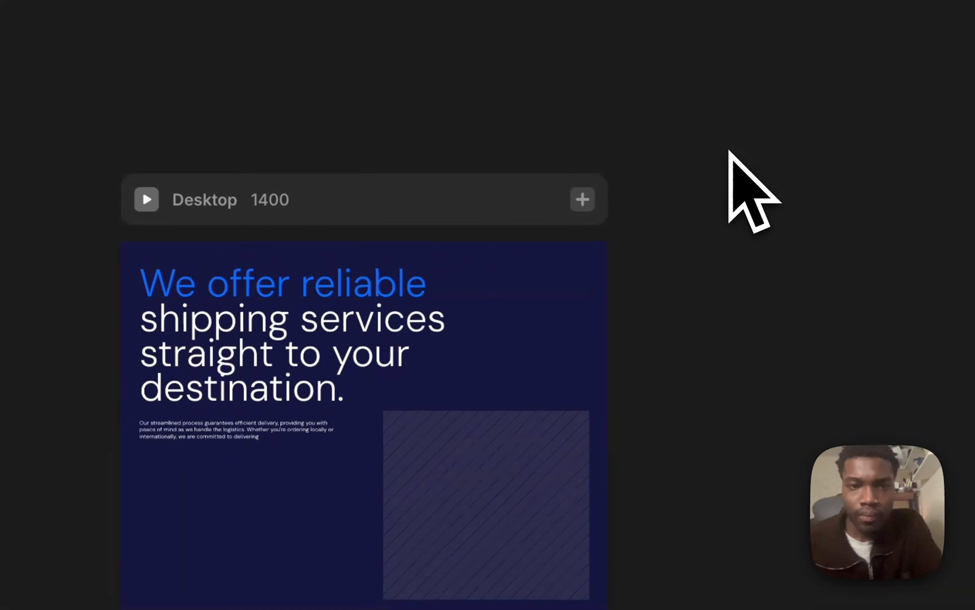
Narrow the description text box to about 276 px wide
scroll(599, 484, up, 5)
click(486, 335)
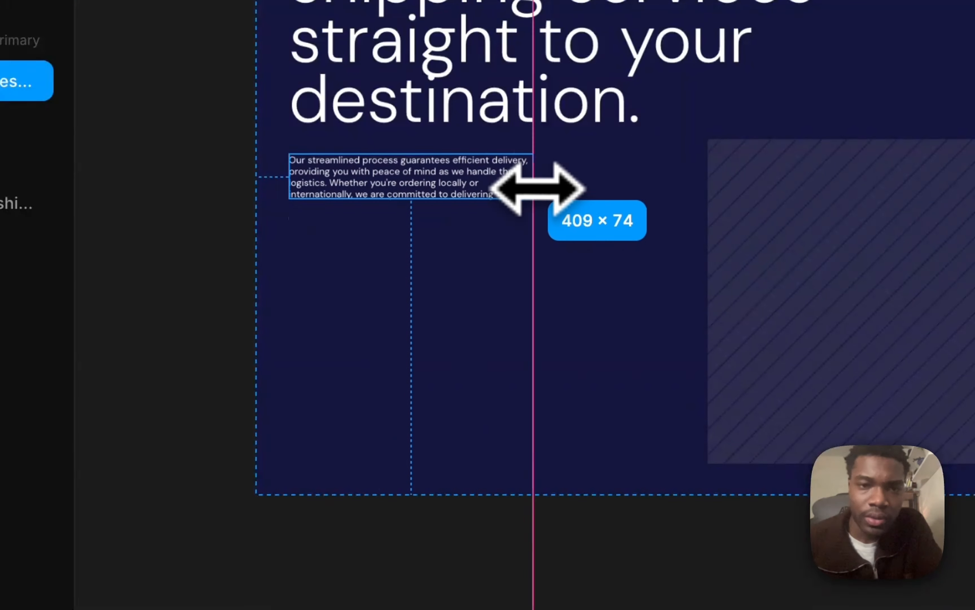
drag(538, 189, 476, 197)
scroll(479, 202, up, 3)
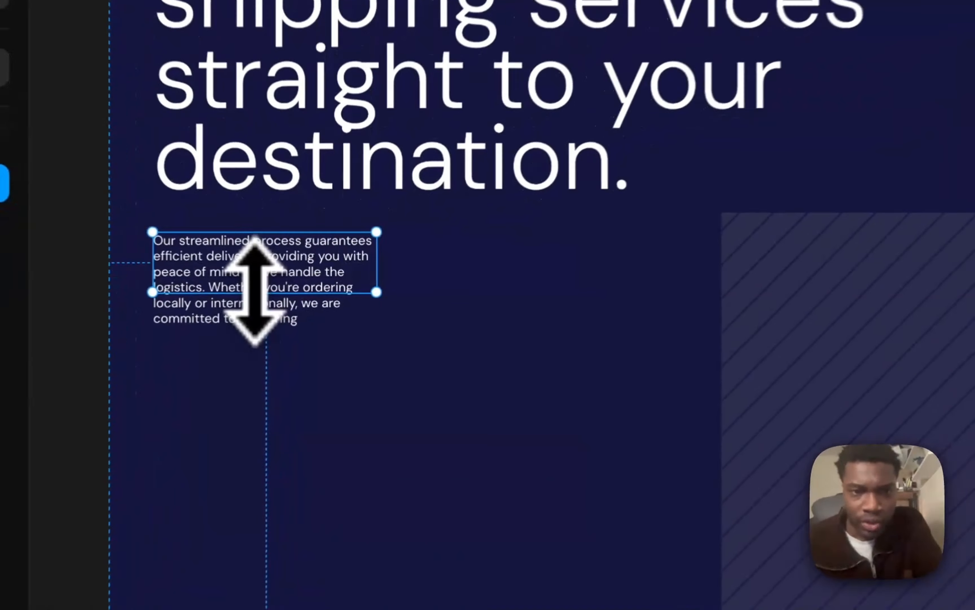
Make the description text box's height fit its content and widen the box slightly
drag(316, 197, 338, 232)
key(super+z)
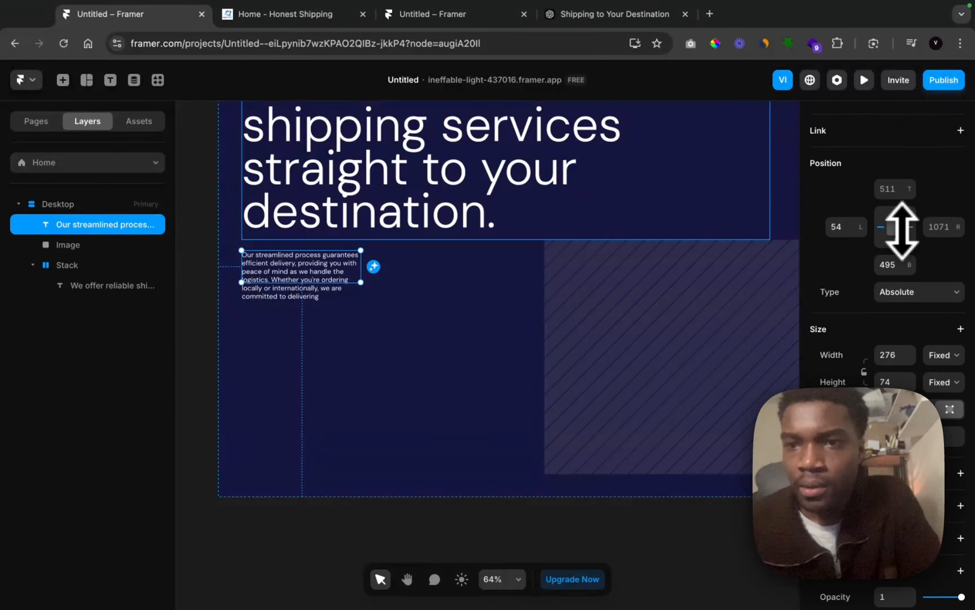
click(932, 379)
click(926, 423)
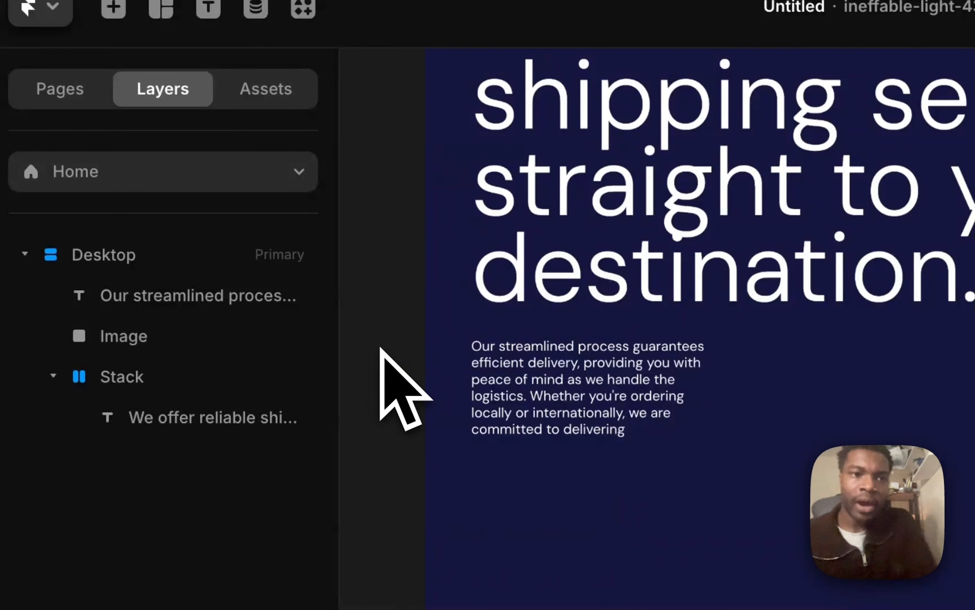
scroll(381, 350, down, 5)
drag(523, 361, 530, 361)
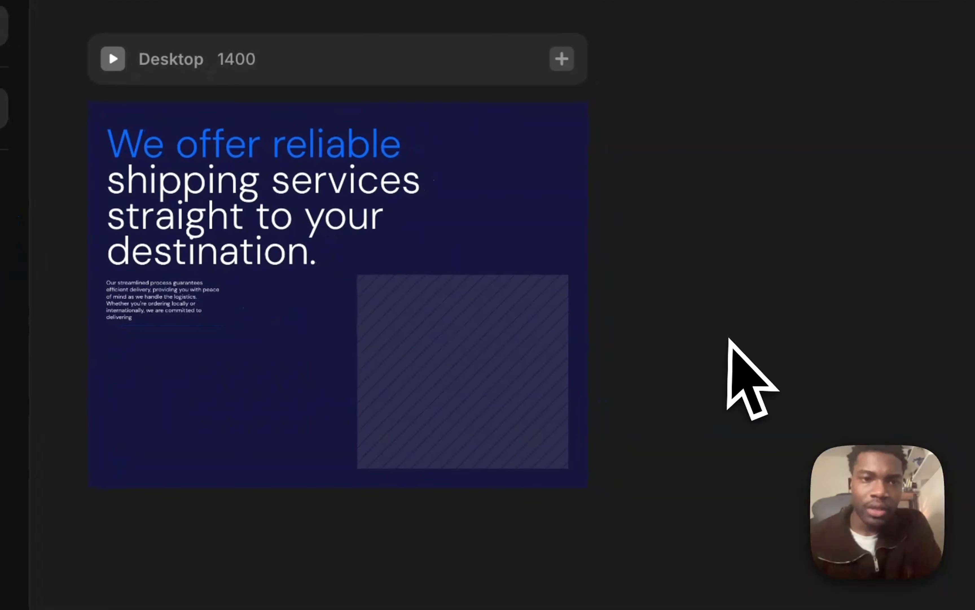
Try drawing a frame beneath the description text, and delete it
scroll(877, 403, down, 5)
scroll(426, 335, up, 5)
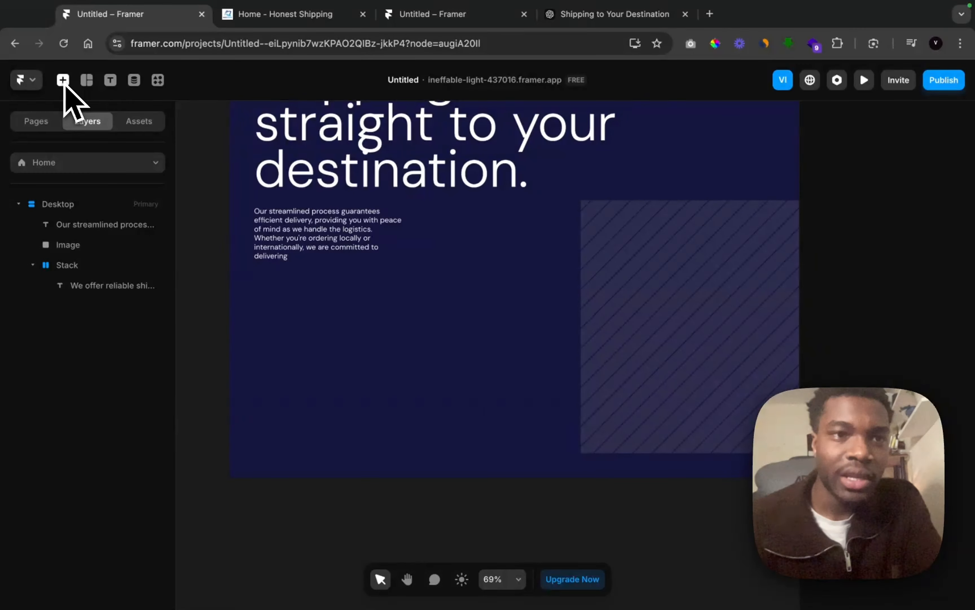
click(87, 80)
drag(255, 268, 369, 295)
click(306, 278)
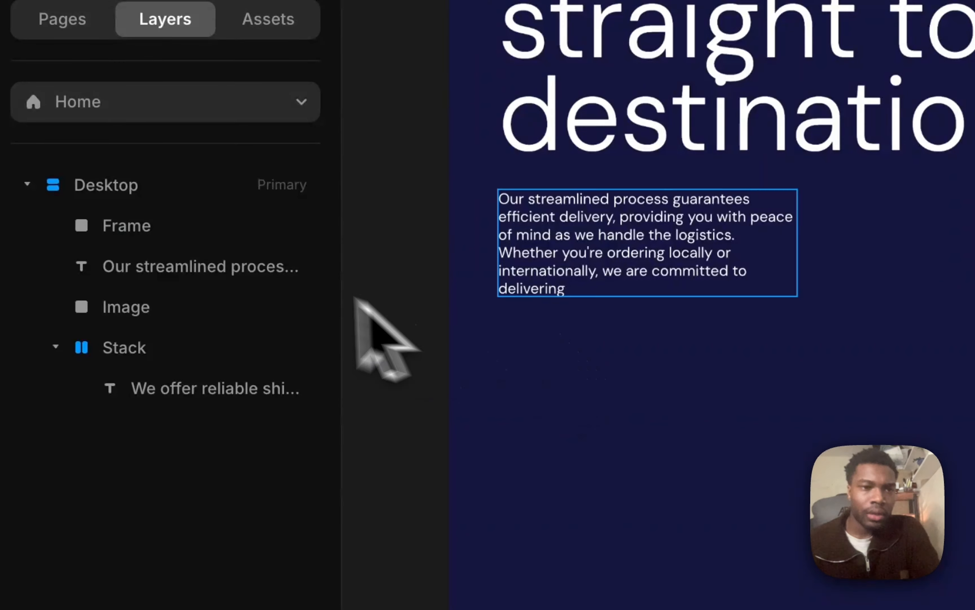
click(120, 225)
key(Delete)
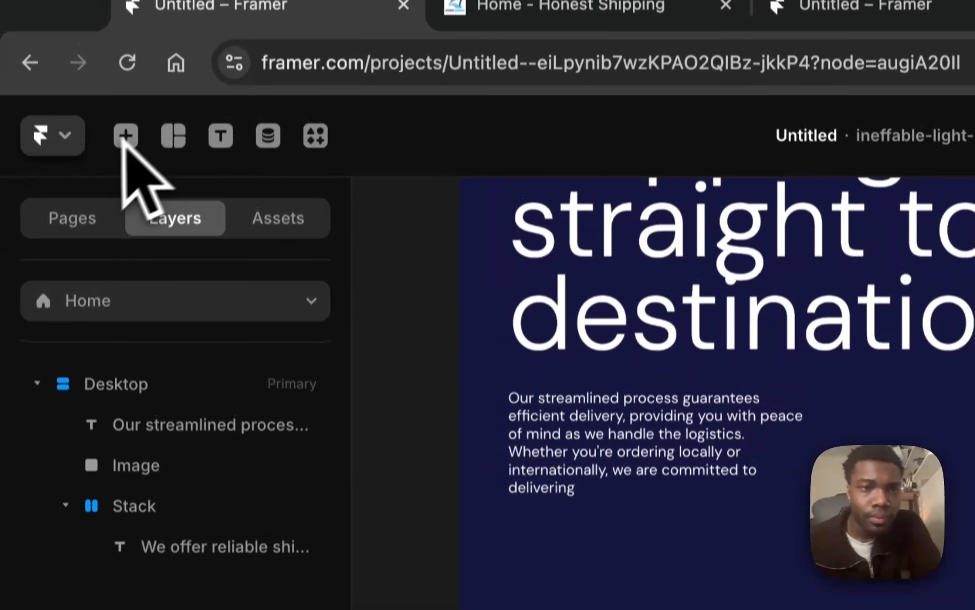
Draw a white stack beneath the description as the button's container, aligned with the text's left edge
click(173, 107)
drag(508, 489, 761, 543)
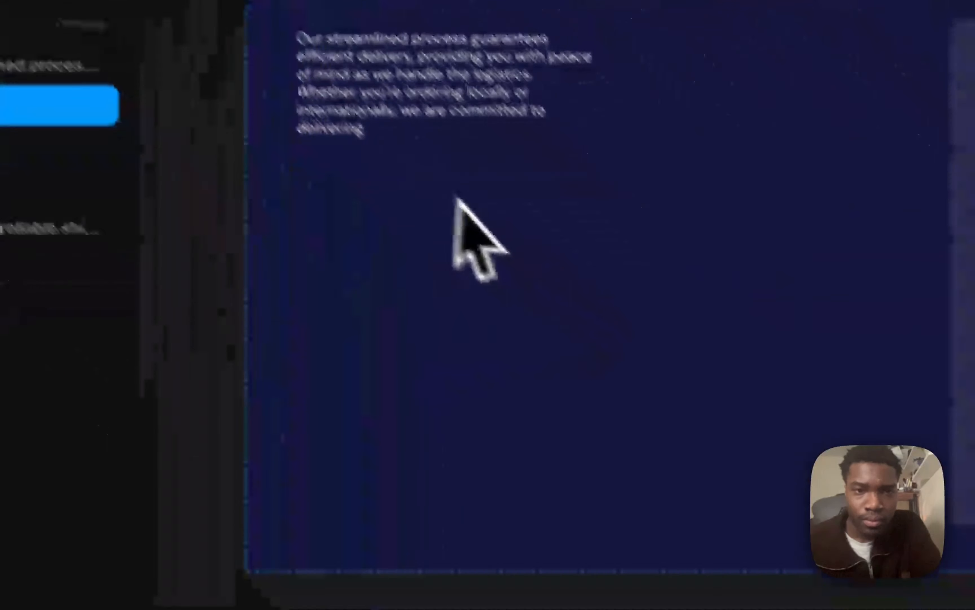
scroll(457, 202, down, 4)
scroll(457, 203, up, 4)
drag(236, 175, 425, 239)
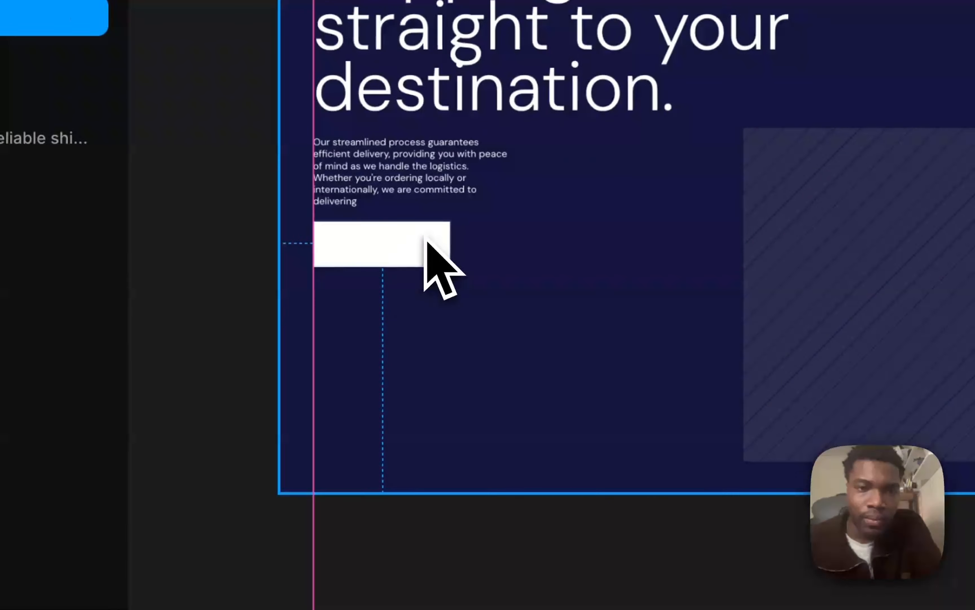
Add the label "Check Out Our Routes" inside the white button stack
scroll(381, 271, up, 4)
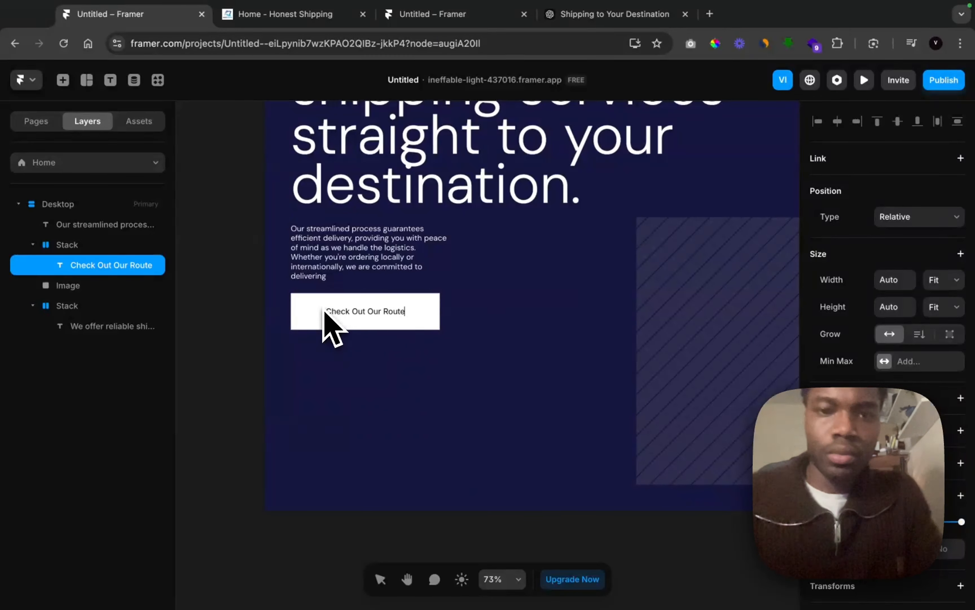
text(s)
click(399, 315)
double_click(398, 314)
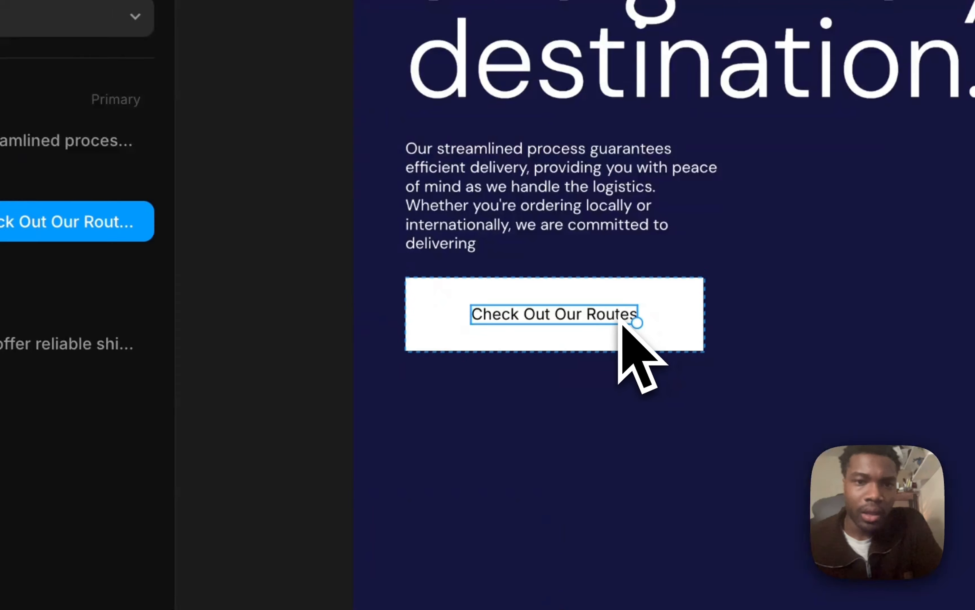
Insert a Phosphor arrow-right icon after the button label and draw a frame of about 49 × 41 px in the stack
click(63, 79)
mouse_move(101, 515)
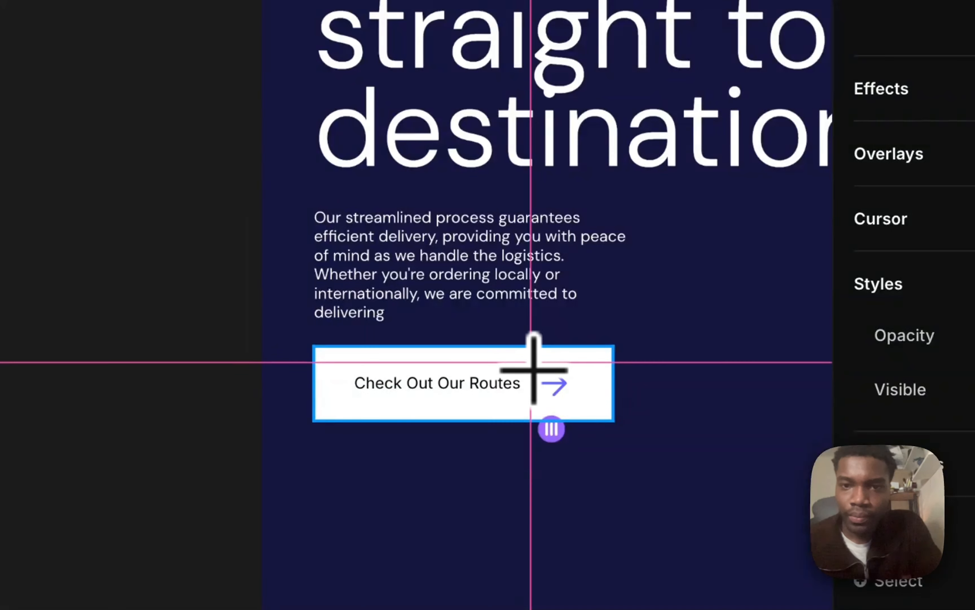
click(526, 383)
scroll(851, 189, up, 4)
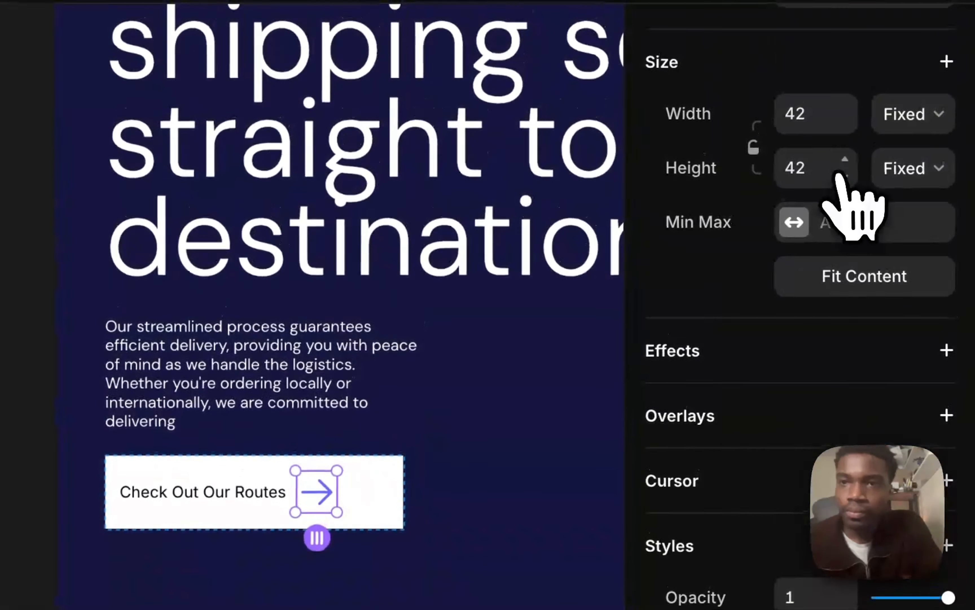
drag(526, 383, 570, 388)
Position the arrow icon absolutely over the small frame, and fill that frame with the "seconary" colour style
click(652, 326)
scroll(838, 258, down, 4)
click(791, 151)
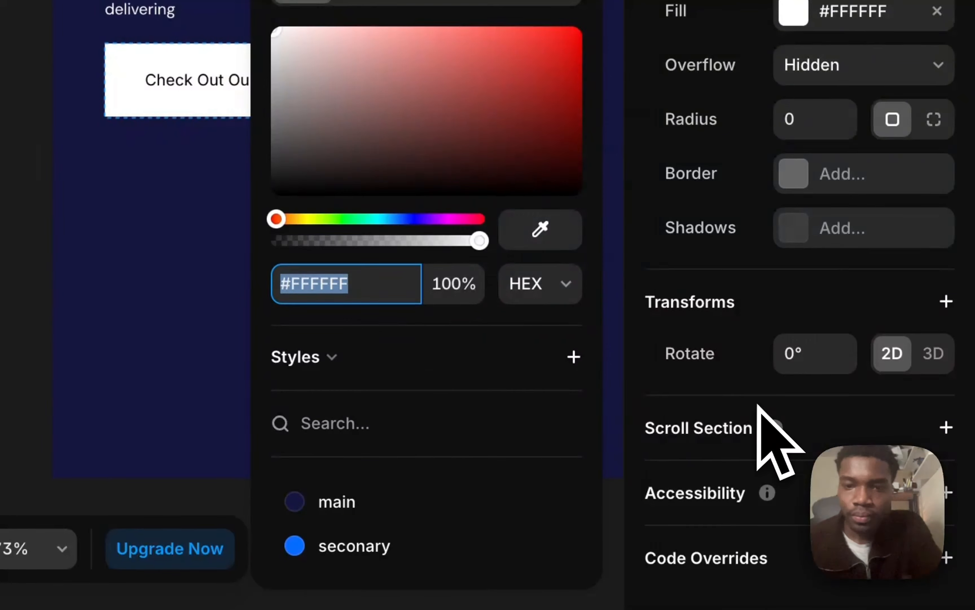
click(328, 547)
Set the colour of the arrow icon to white
click(681, 229)
scroll(849, 396, down, 5)
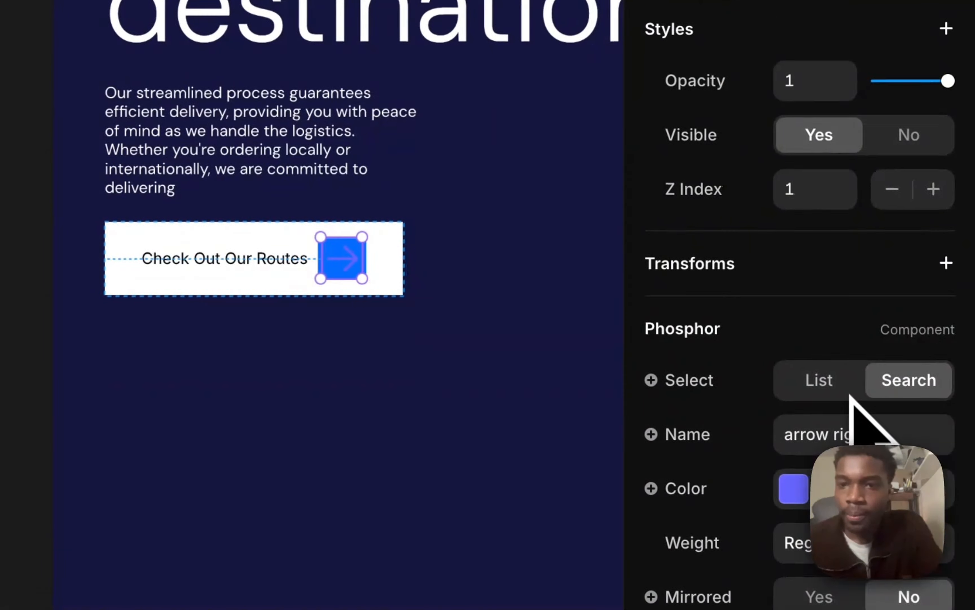
click(792, 490)
click(398, 37)
click(714, 337)
Round the corners of the white button stack into a full pill shape
scroll(544, 291, up, 4)
click(194, 255)
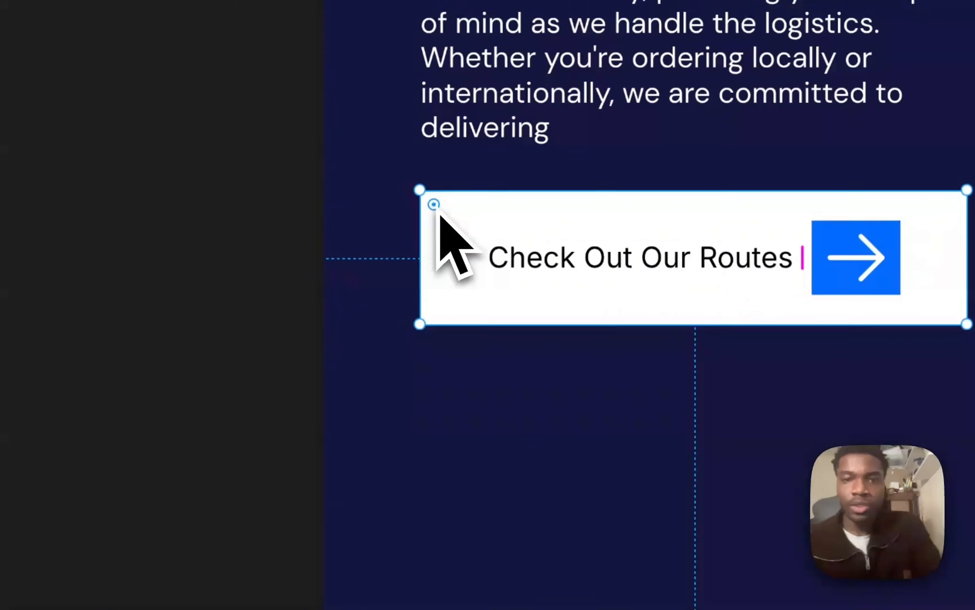
scroll(587, 329, up, 4)
click(661, 300)
Fully round the corners of the blue frame behind the arrow icon
click(83, 305)
scroll(861, 217, down, 5)
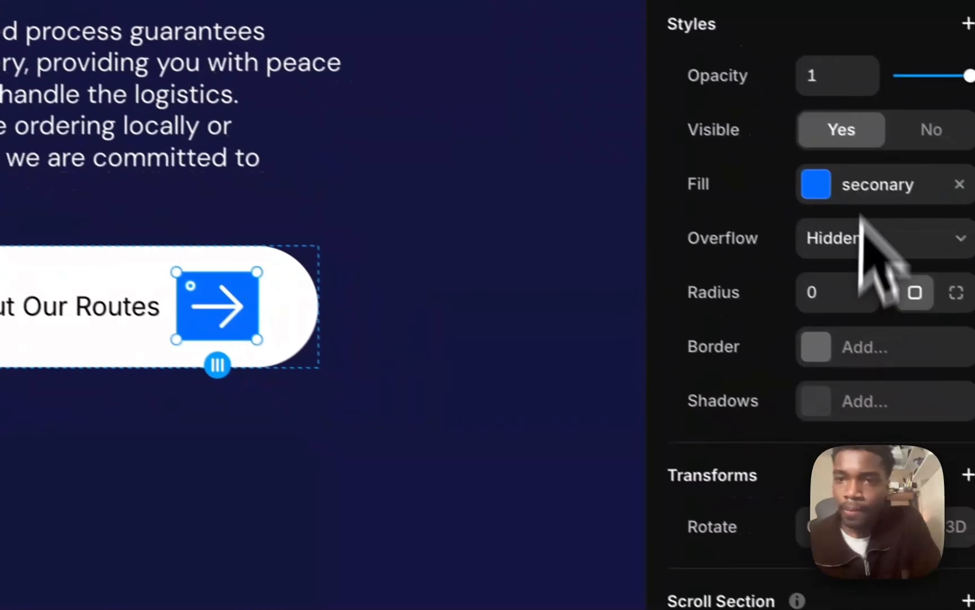
scroll(766, 322, up, 5)
scroll(758, 370, down, 5)
click(846, 302)
Set the blue rounded frame's width and height to 50 px each
scroll(762, 389, up, 5)
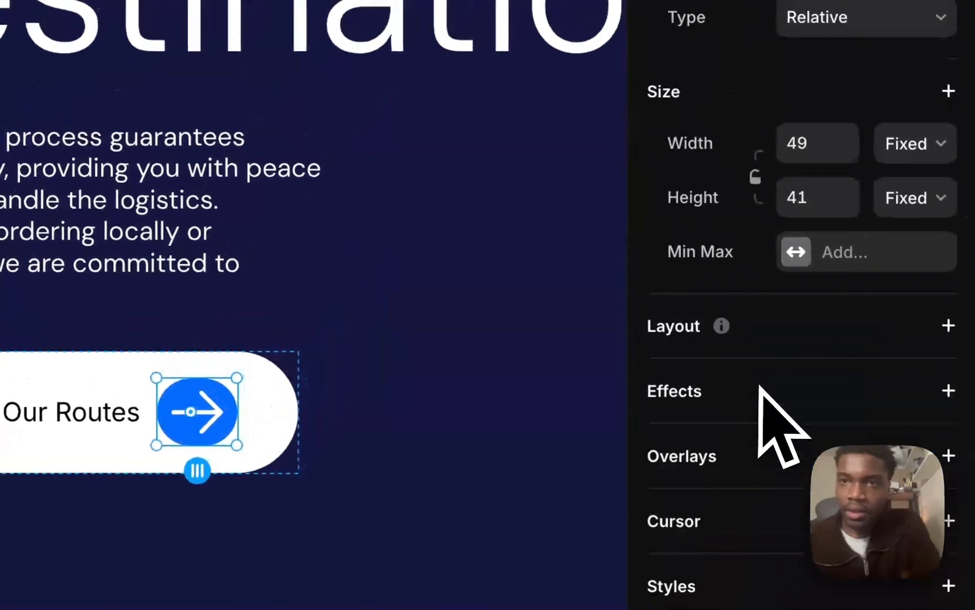
click(830, 147)
text(50)
click(839, 200)
text(50)
Resize the arrow icon to 30 × 30 px inside the blue circle
click(261, 300)
click(196, 415)
scroll(751, 272, down, 5)
scroll(766, 323, up, 5)
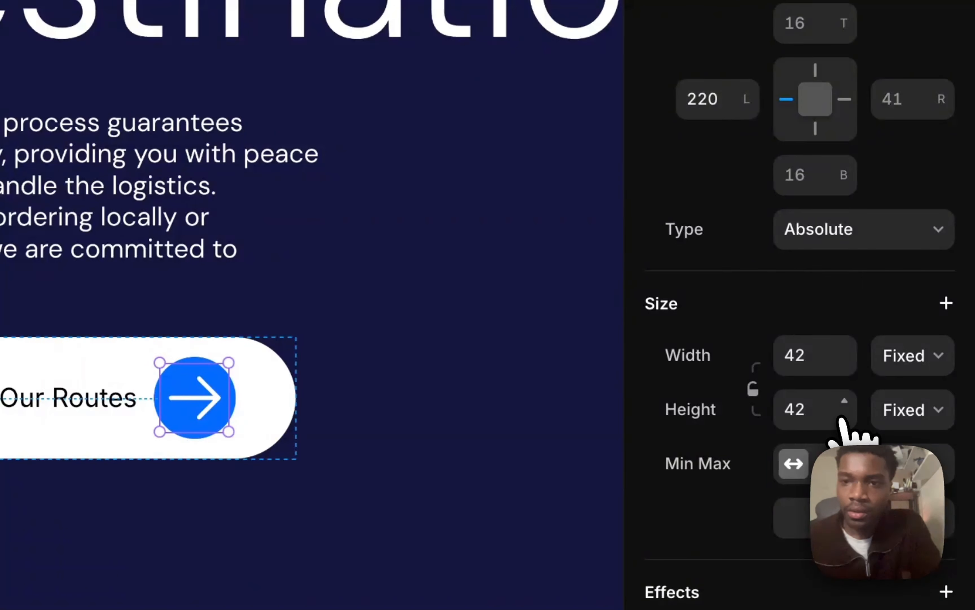
click(244, 276)
scroll(244, 277, down, 5)
click(718, 288)
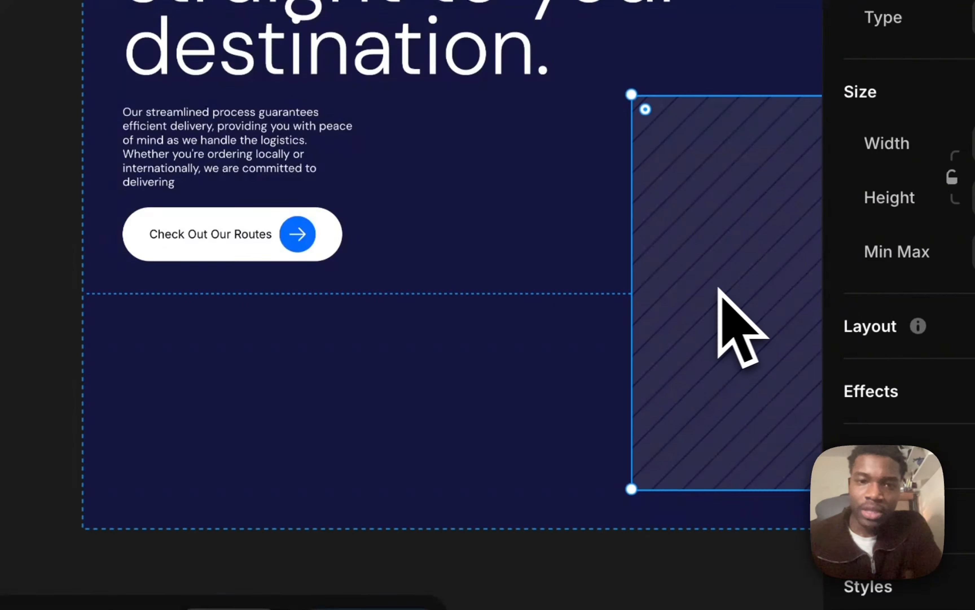
Widen the gap between the "Check Out Our Routes" label and the blue circle in the button stack
scroll(40, 398, up, 5)
click(69, 397)
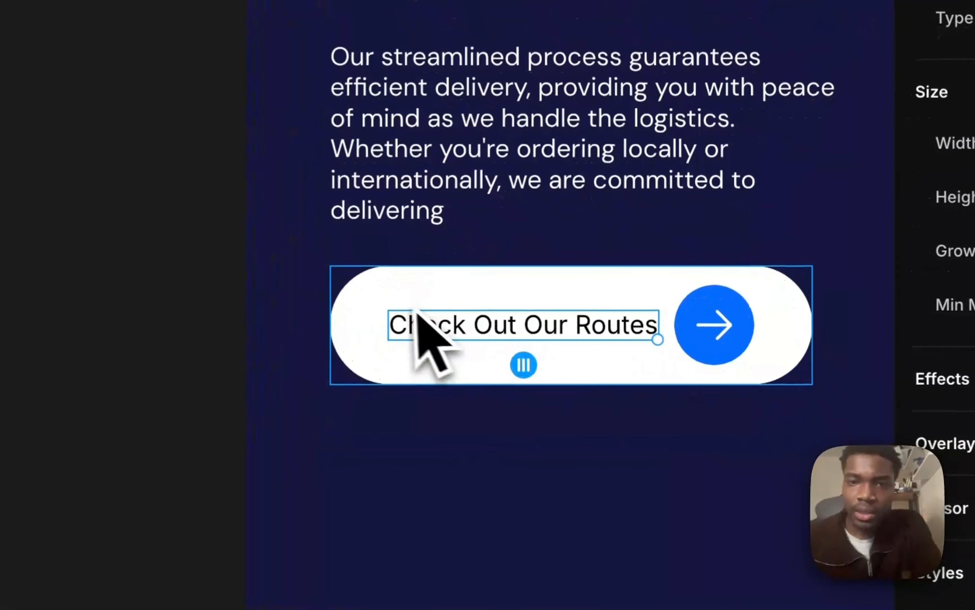
click(524, 364)
drag(665, 327, 679, 330)
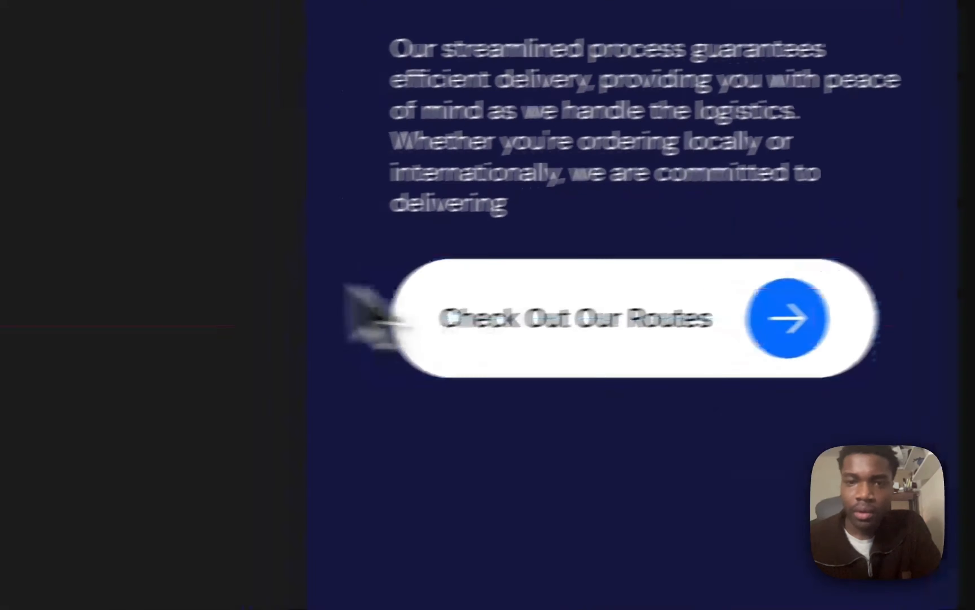
Convert the button stack into a component named Button and add a Hover variant to it
scroll(347, 286, down, 5)
scroll(605, 395, up, 5)
click(67, 245)
right_click(84, 234)
click(190, 339)
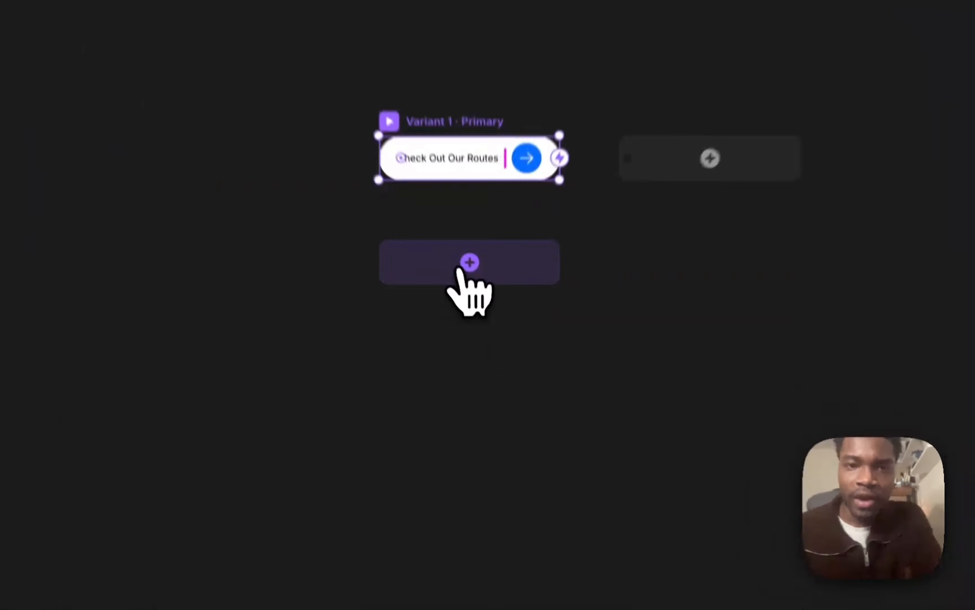
click(468, 478)
scroll(526, 393, up, 3)
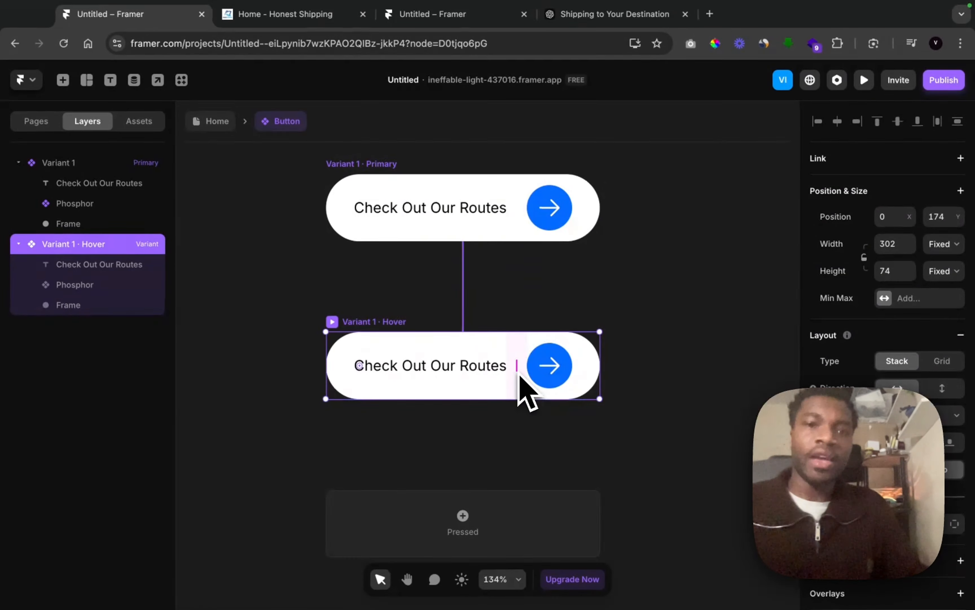
Open the fill settings of the blue circle frame in the Hover variant
click(549, 368)
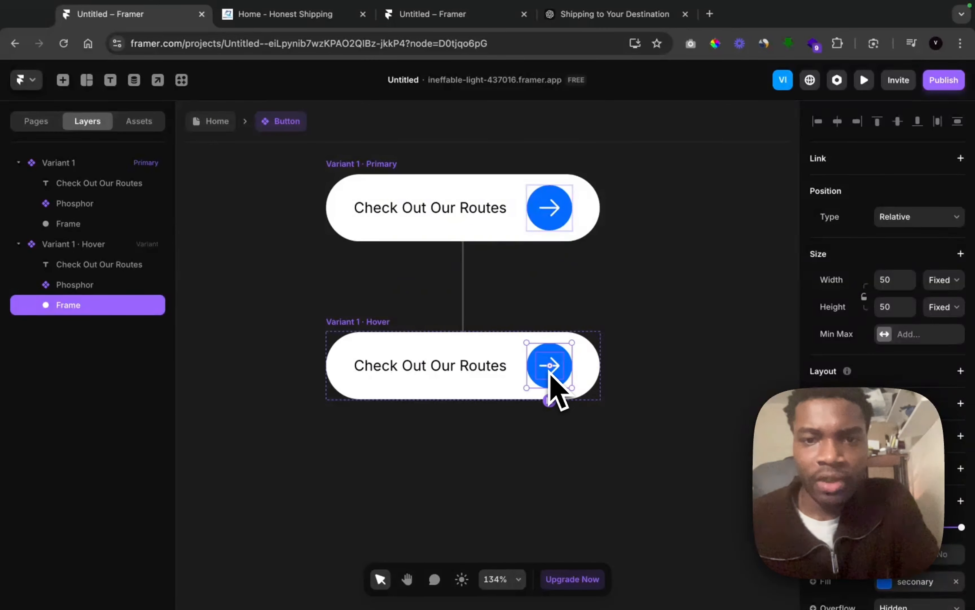
scroll(866, 444, down, 4)
click(885, 446)
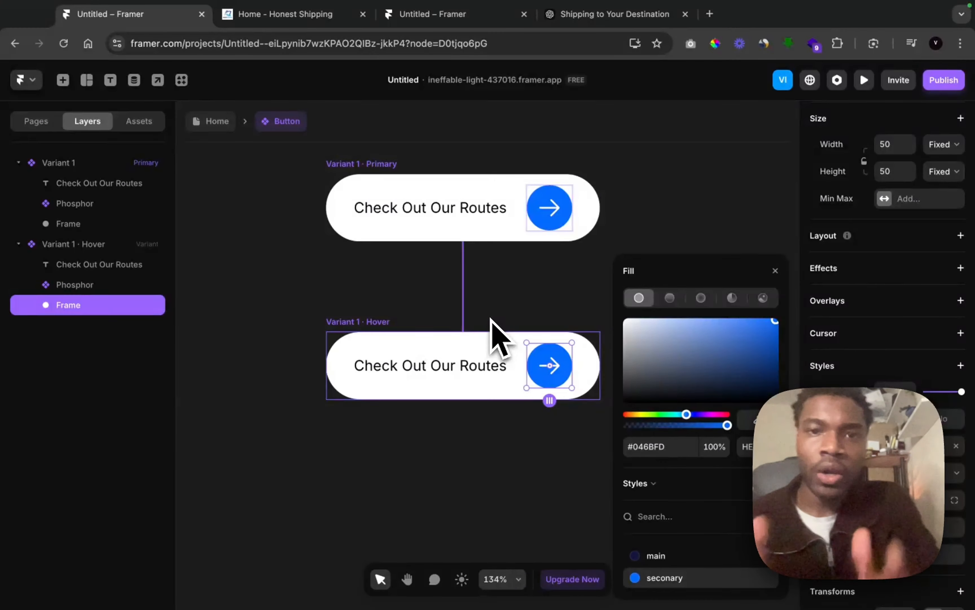
scroll(490, 319, down, 5)
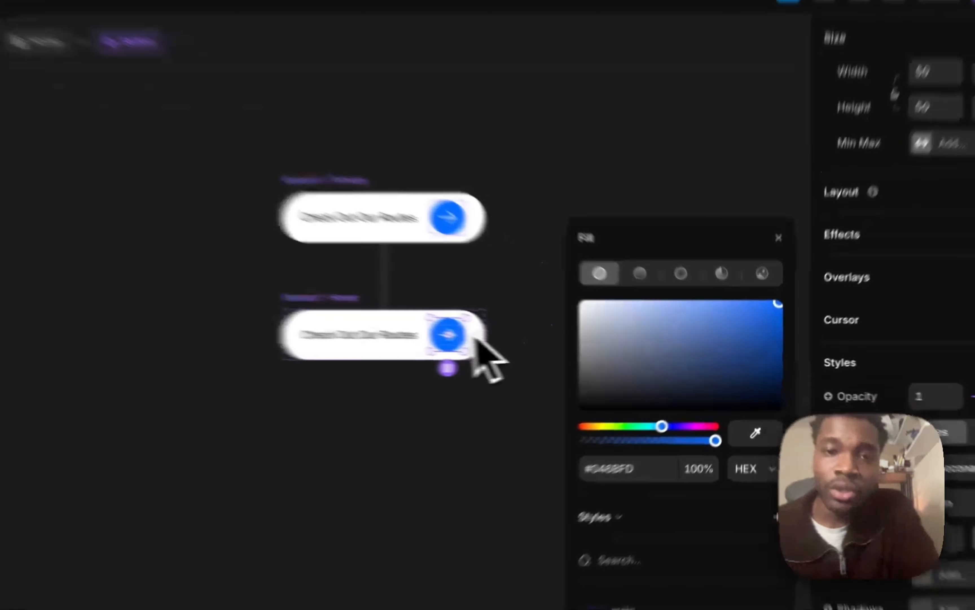
Select the arrow icon inside the blue circle of the Hover variant and delete it
double_click(75, 81)
scroll(846, 108, down, 5)
scroll(782, 151, up, 5)
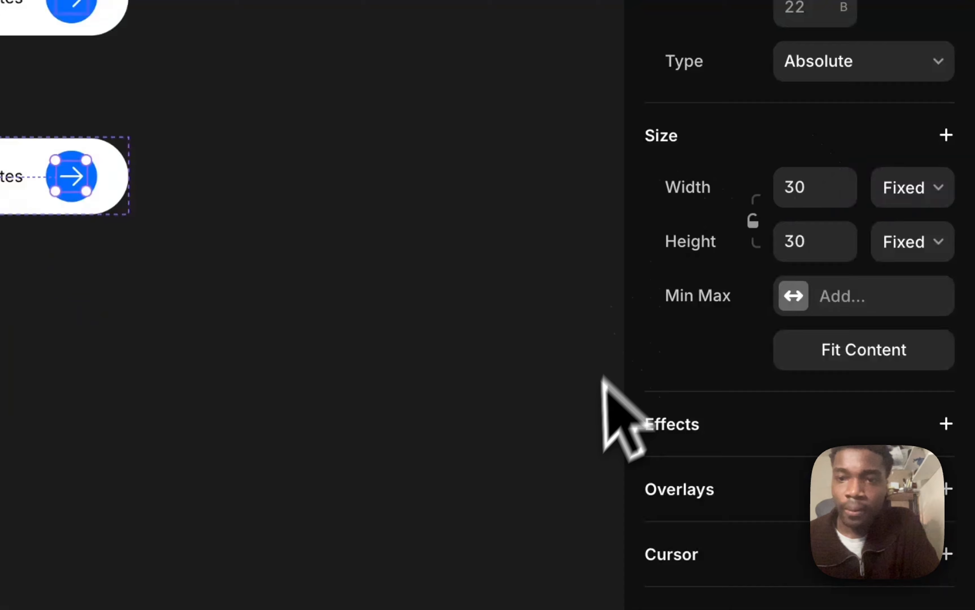
click(92, 155)
key(Delete)
click(255, 211)
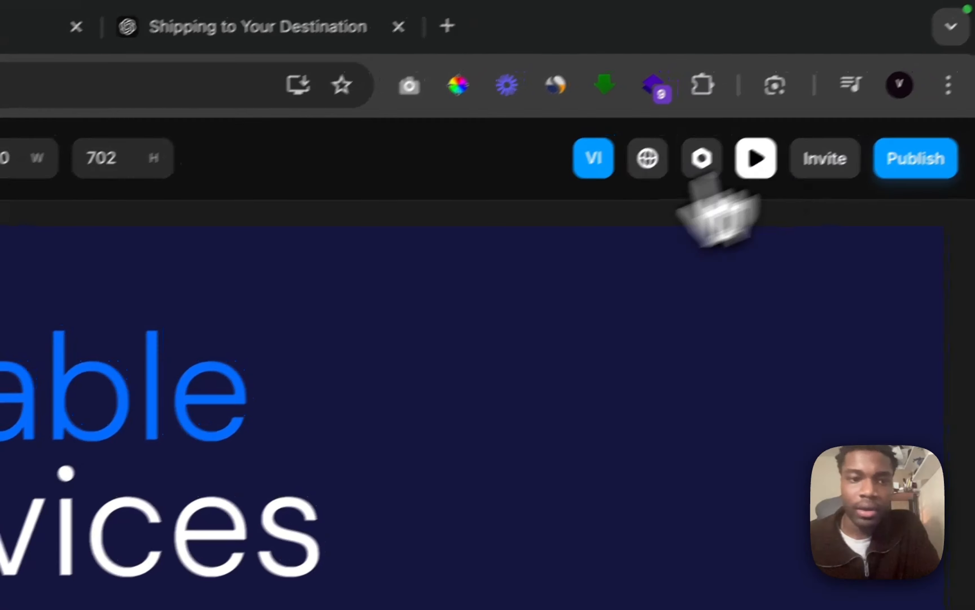
Preview the home page to check the button and hero layout, and return to the editor
click(763, 153)
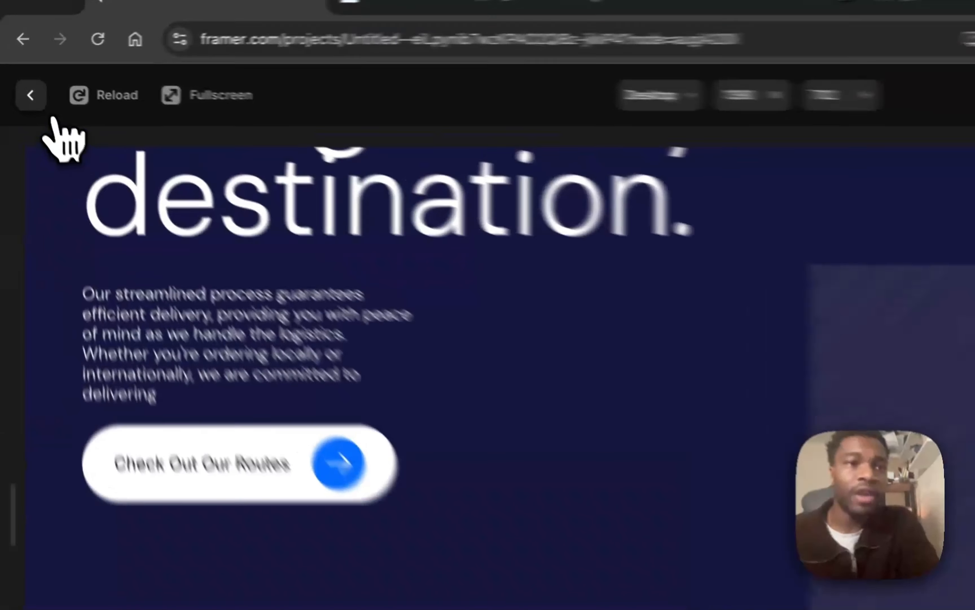
click(19, 79)
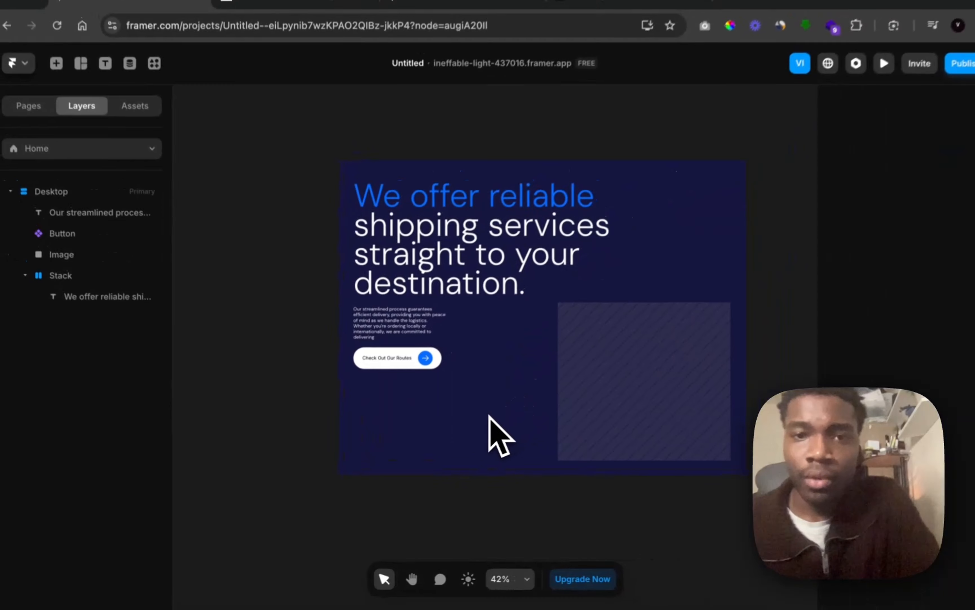
scroll(488, 415, up, 2)
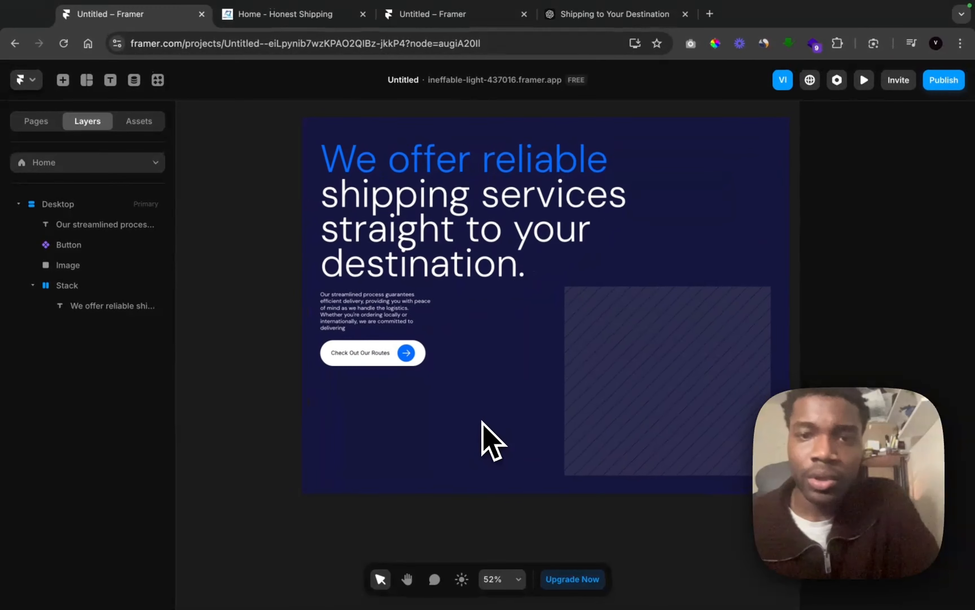
scroll(489, 415, down, 3)
scroll(483, 422, down, 4)
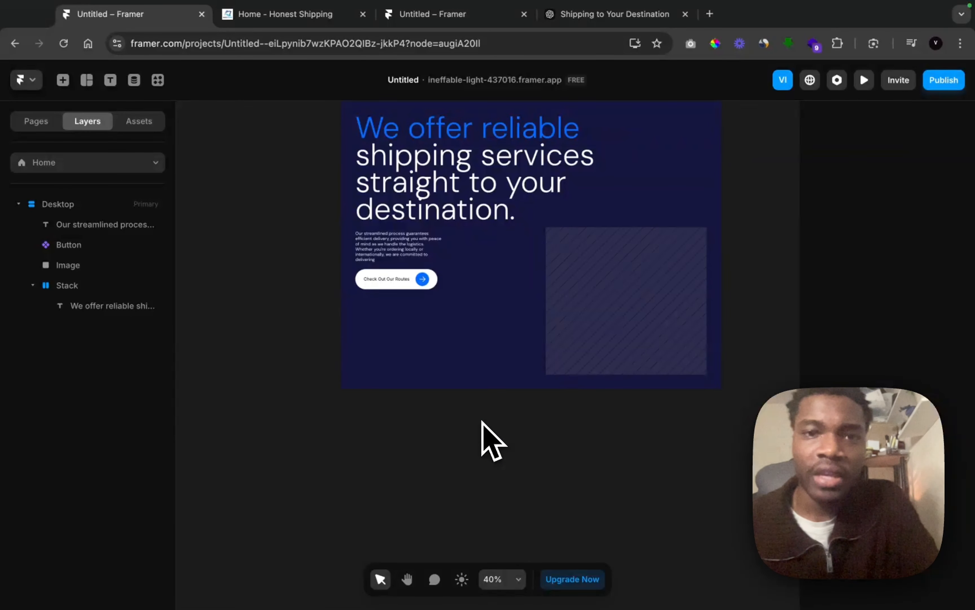
scroll(482, 421, down, 5)
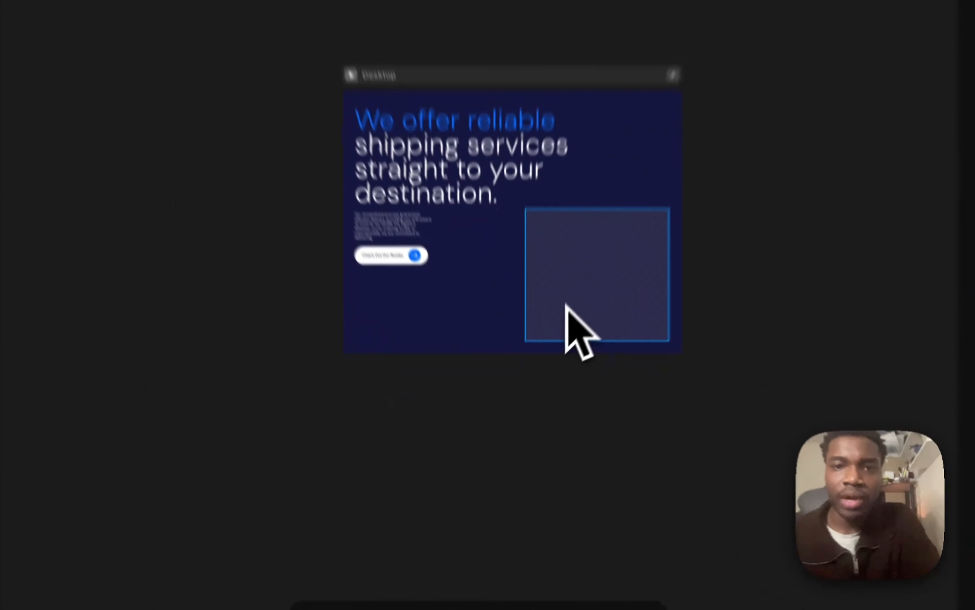
Fill the hero image placeholder with the truck photo D09DA445-7B40-425F-A989-CCC12279F684.jpeg from the Downloads folder
click(545, 370)
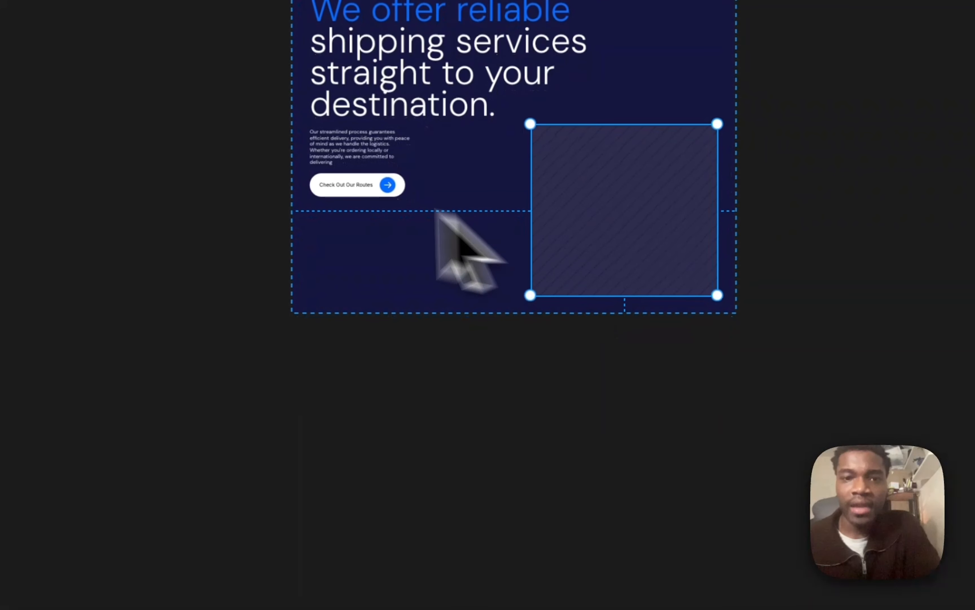
click(538, 460)
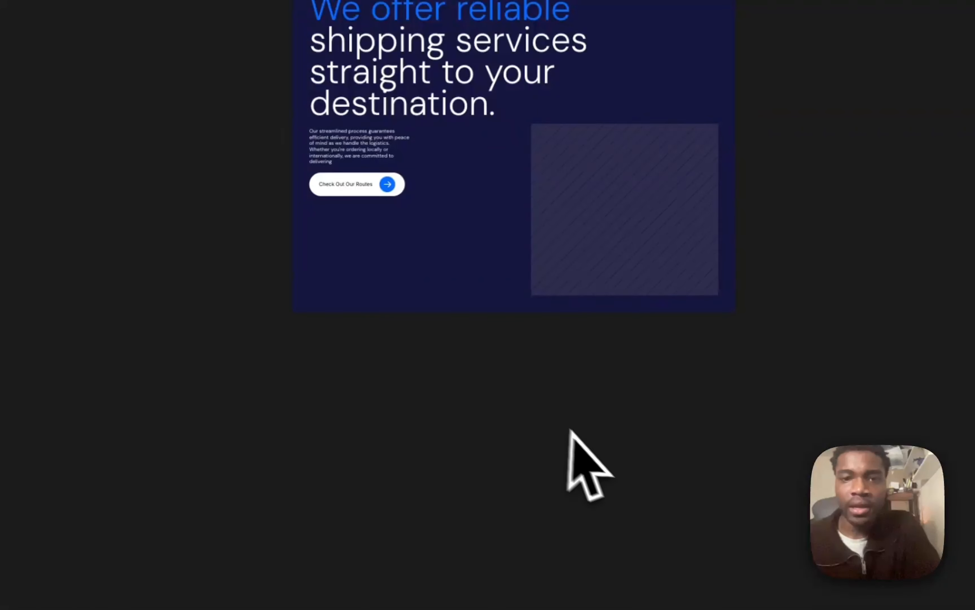
double_click(588, 213)
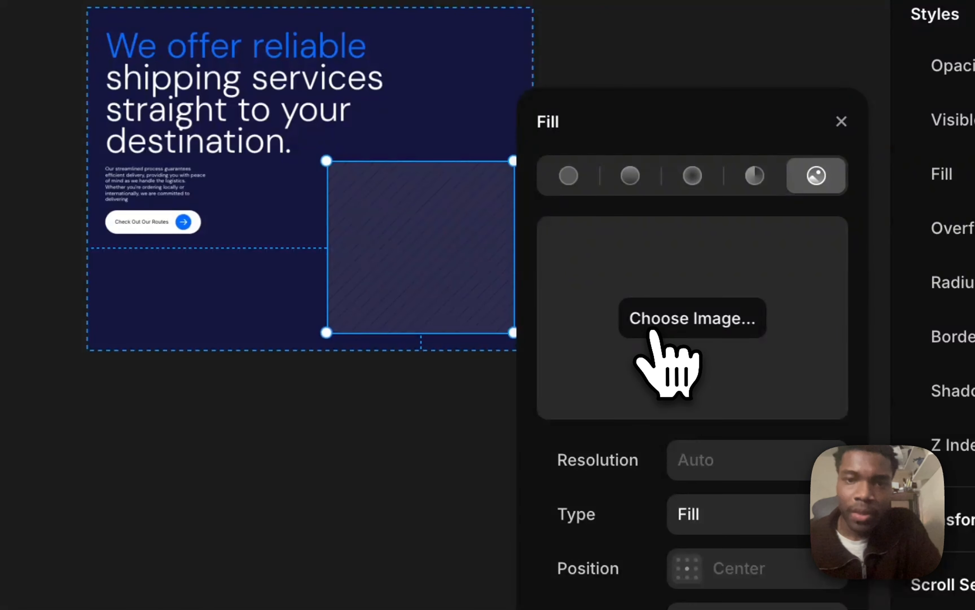
click(717, 312)
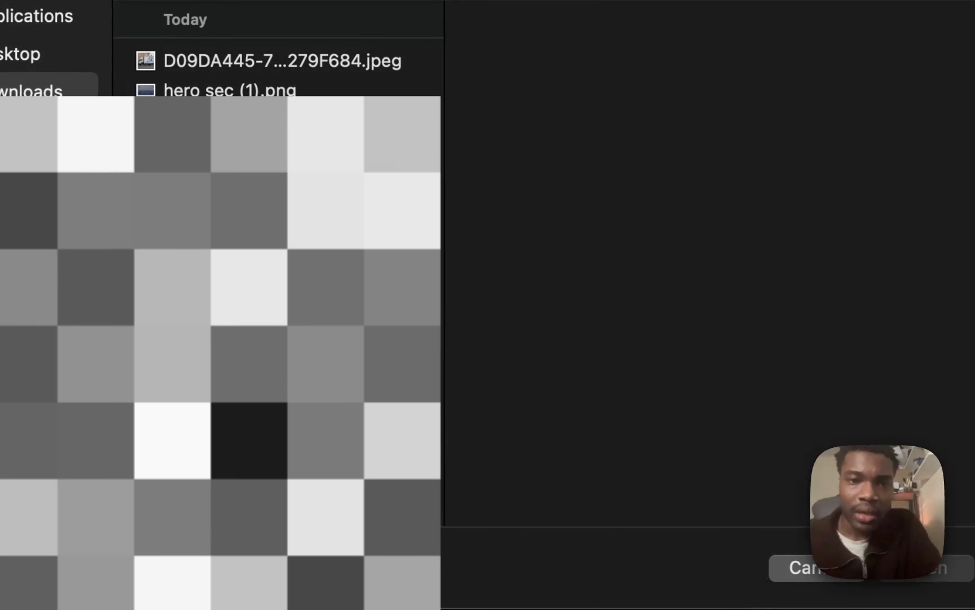
click(258, 290)
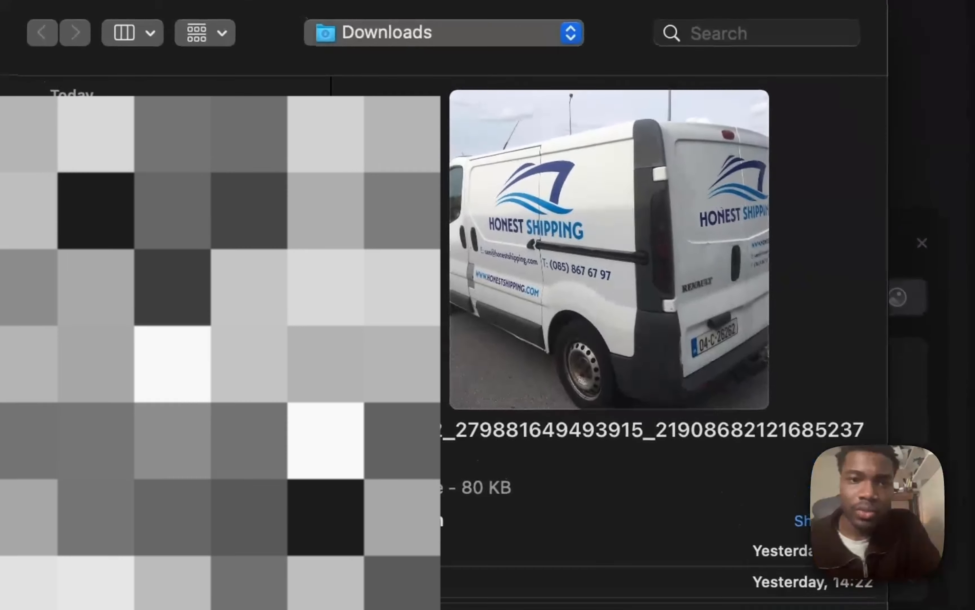
click(101, 87)
click(117, 60)
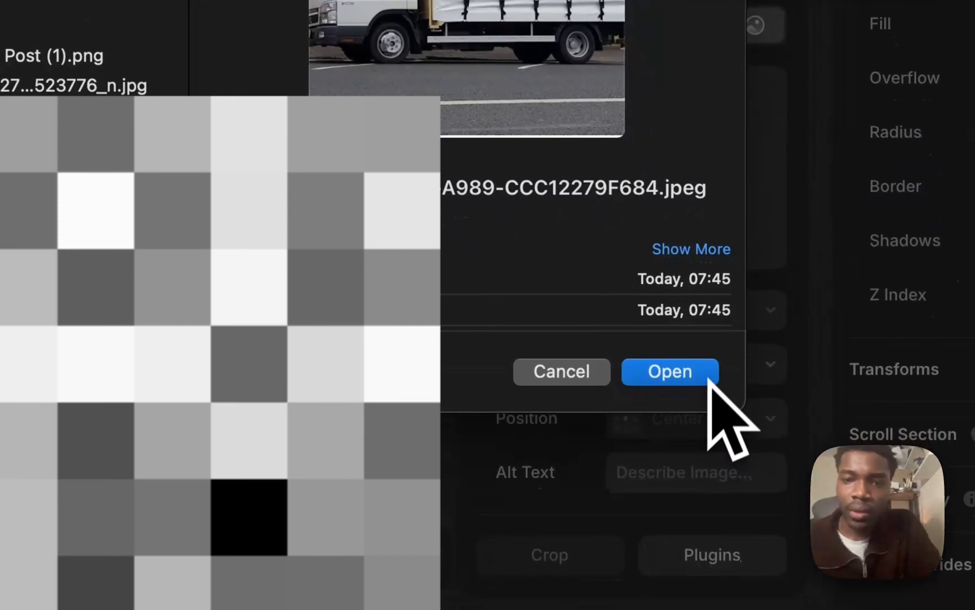
click(728, 431)
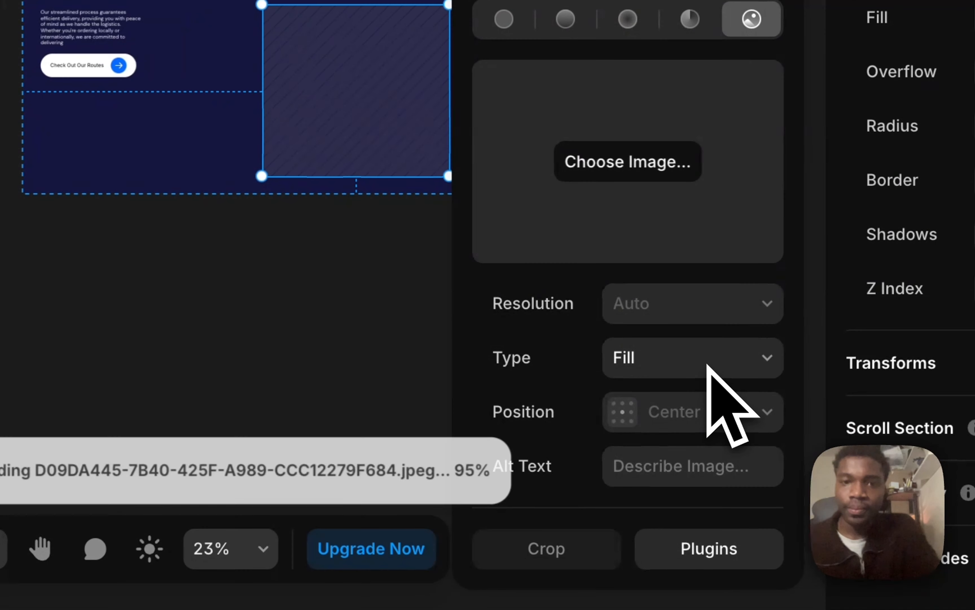
click(355, 302)
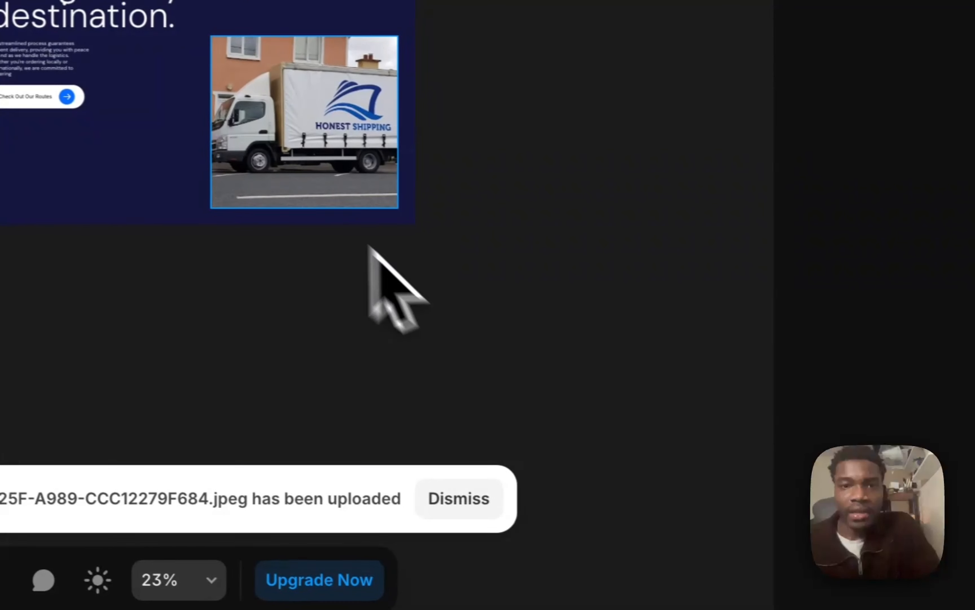
Round the corners of the truck image in the hero section
click(339, 131)
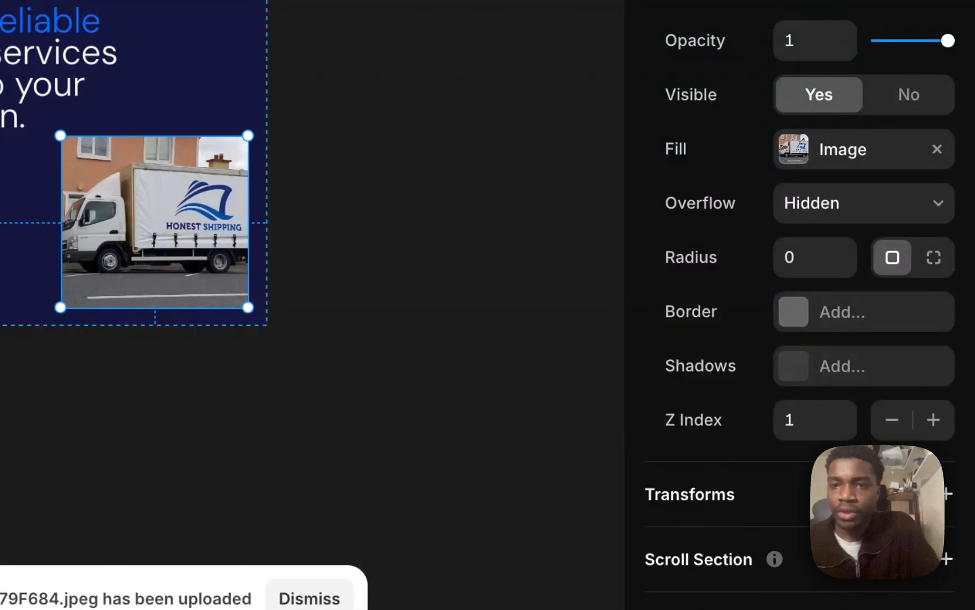
click(846, 246)
click(447, 273)
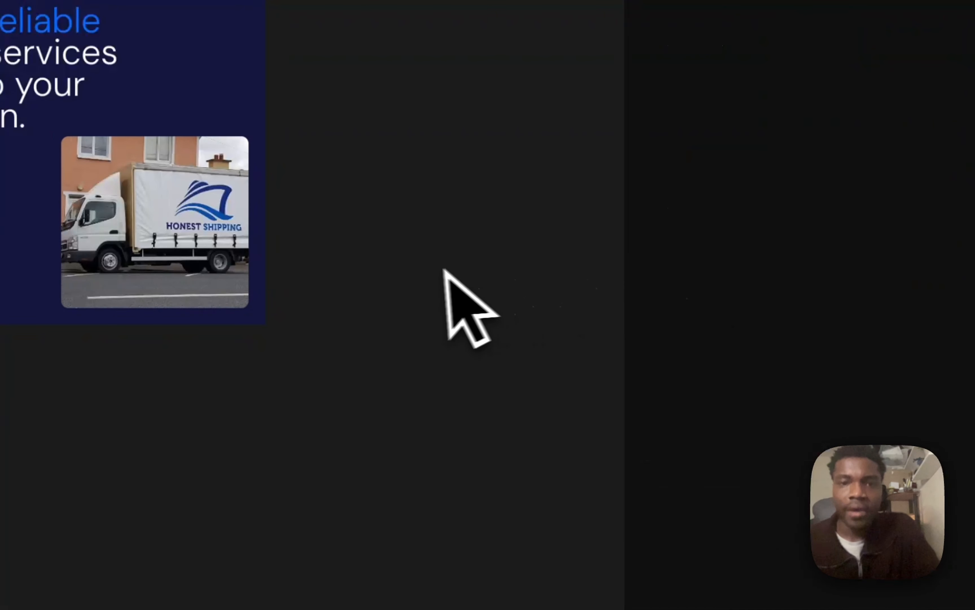
Insert a Ticker from the Interactive elements
scroll(428, 272, down, 3)
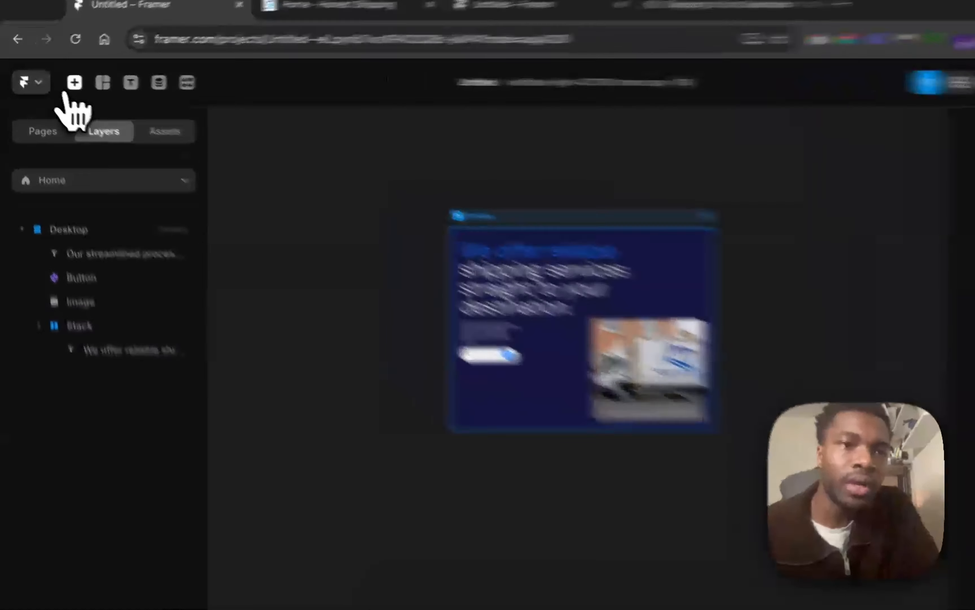
click(63, 79)
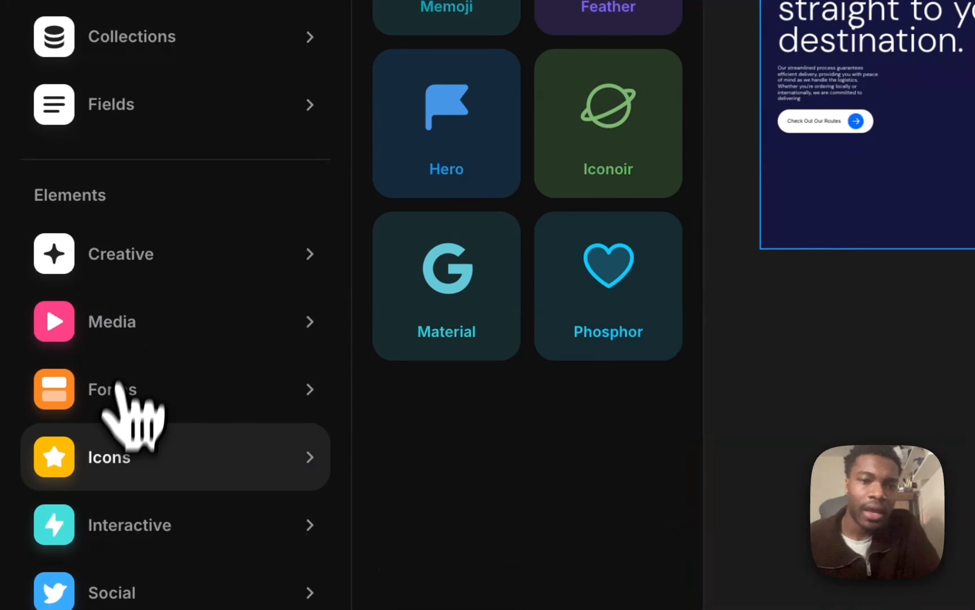
mouse_move(121, 520)
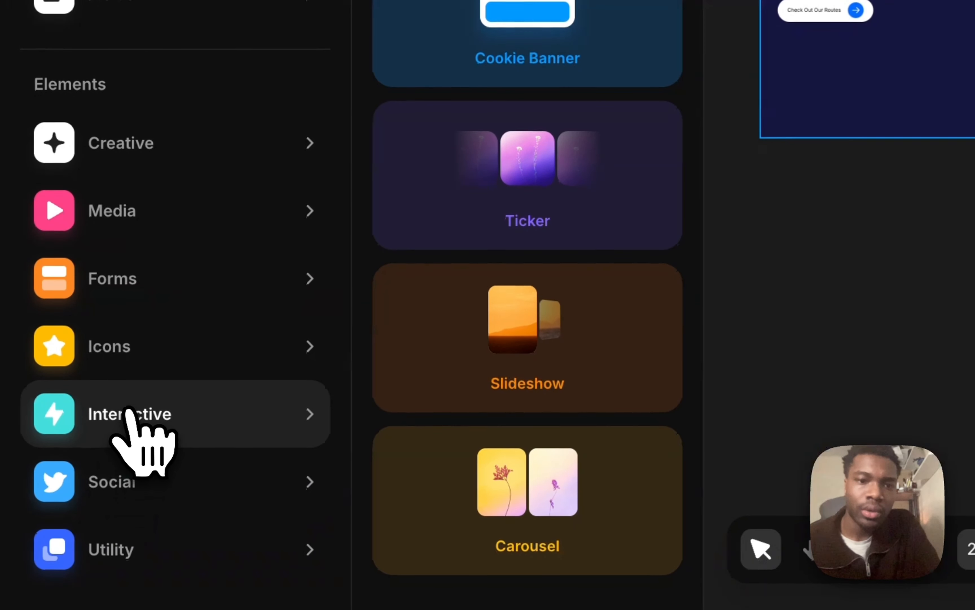
click(463, 221)
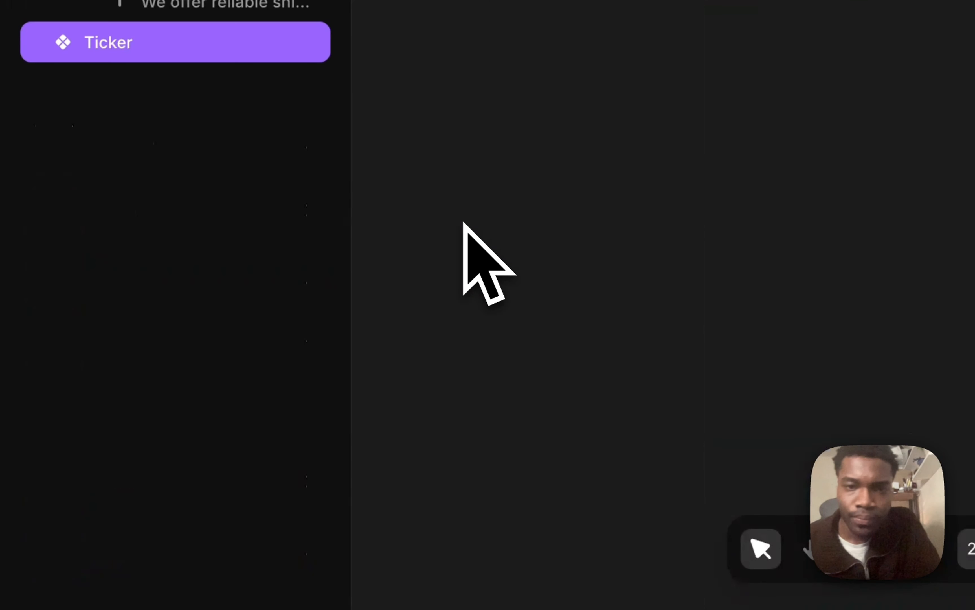
Move the ticker into the Desktop frame and give it absolute positioning
click(359, 435)
drag(338, 285, 540, 262)
click(872, 218)
click(850, 251)
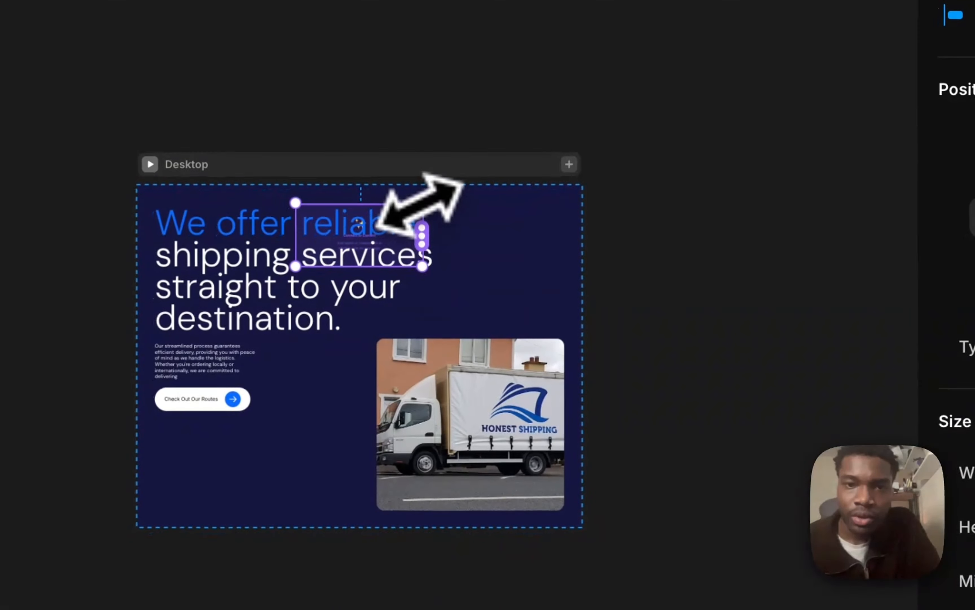
Place the ticker below the Check Out Our Routes button and resize it to span nearly to the truck image, aligned with the image's lower edge
drag(129, 281, 282, 172)
drag(173, 235, 38, 462)
key(super+z)
drag(148, 215, 23, 500)
drag(411, 236, 411, 238)
drag(407, 194, 411, 301)
drag(420, 333, 404, 288)
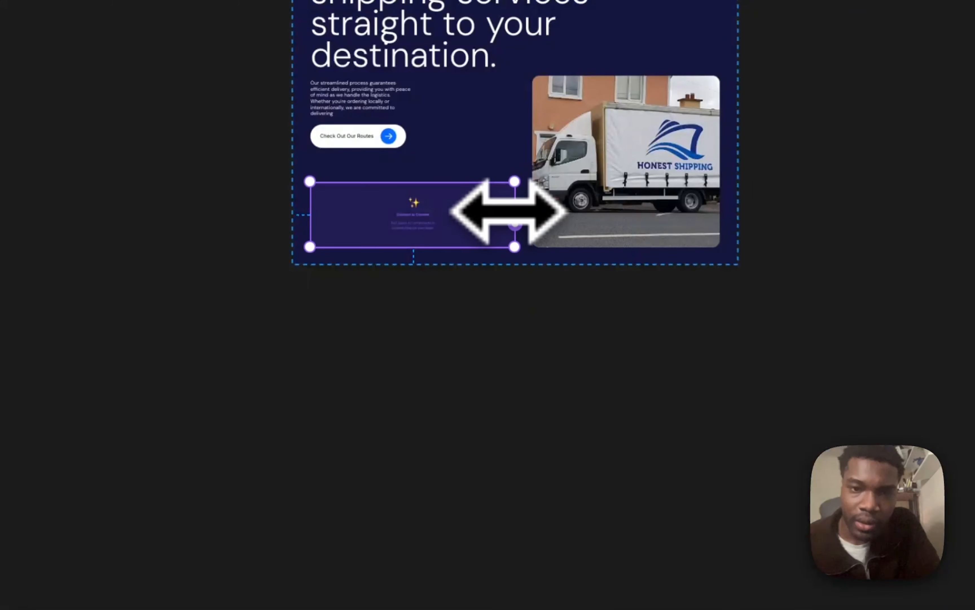
drag(476, 231, 466, 235)
click(462, 393)
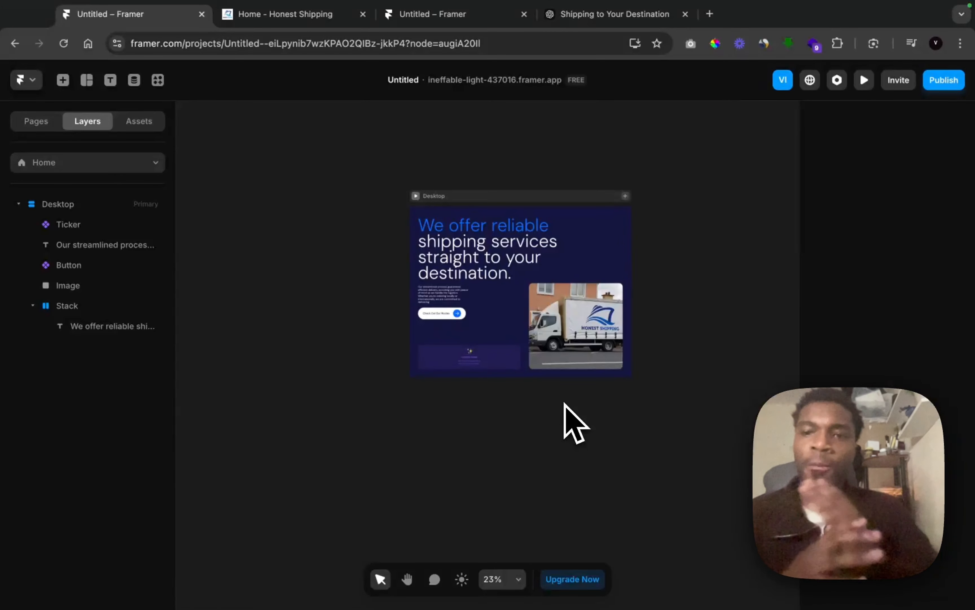
Review the services, testimonials and contact form sections of the current Honest Shipping site and return to the Framer project
click(323, 14)
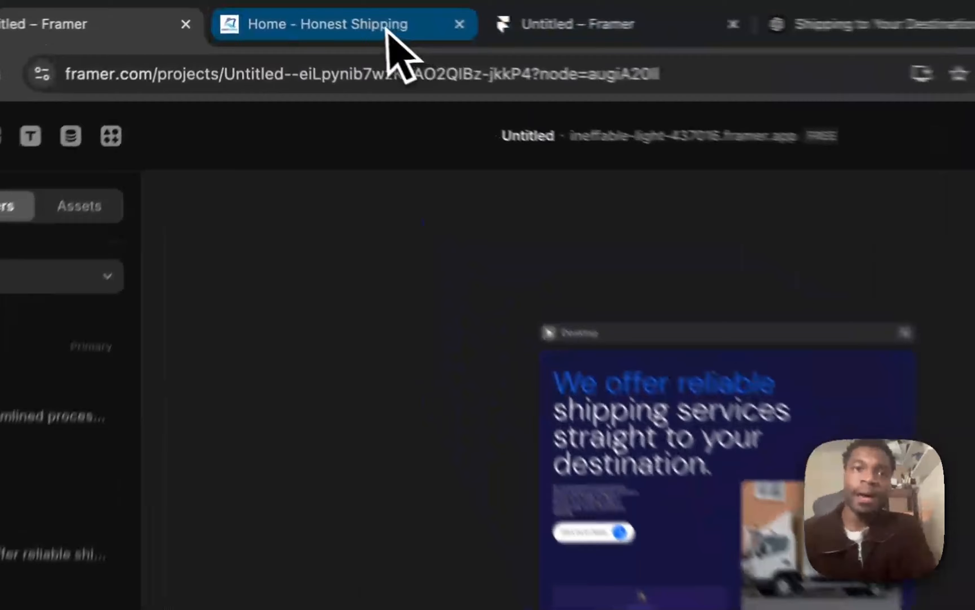
scroll(522, 326, down, 10)
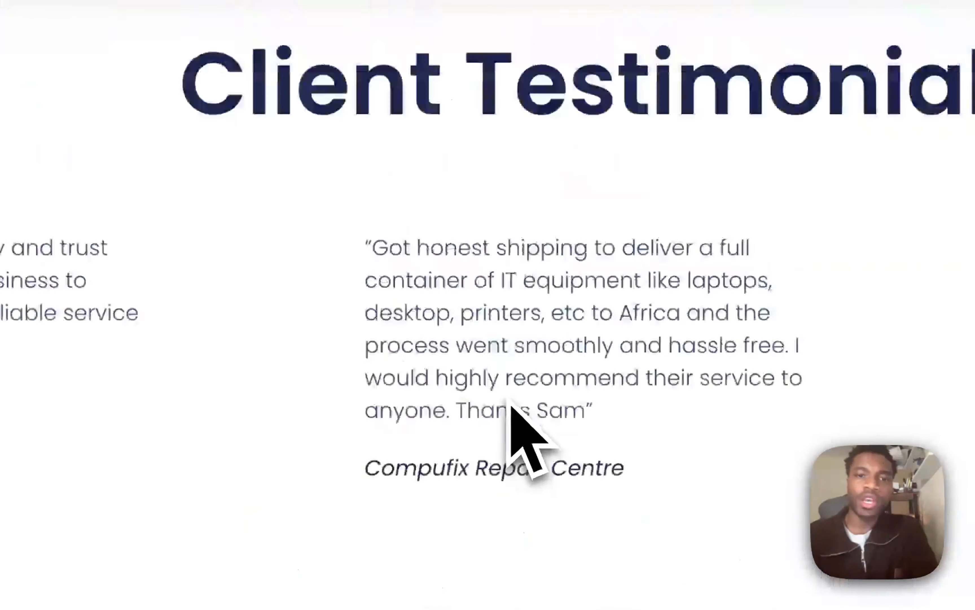
scroll(509, 399, up, 6)
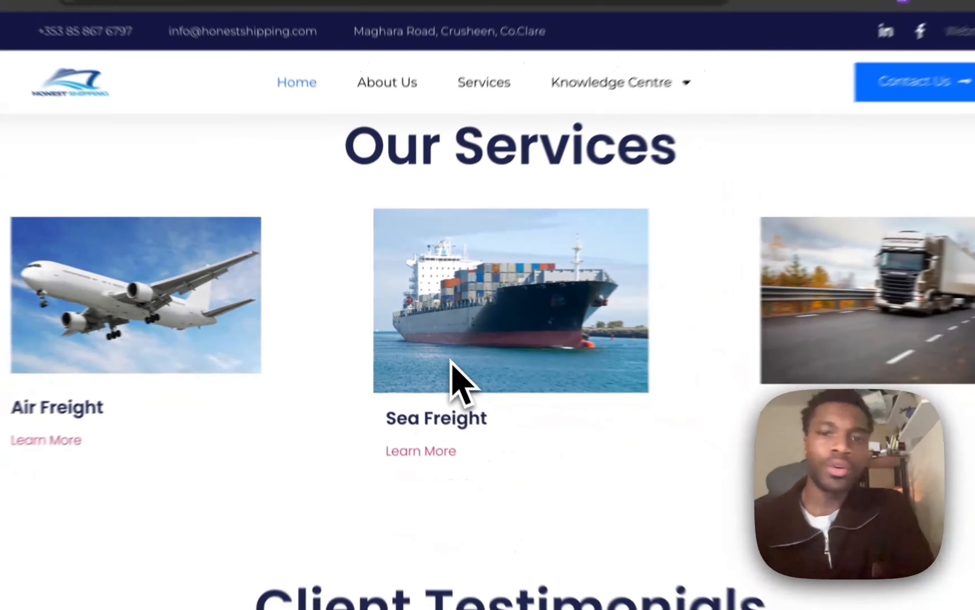
scroll(509, 399, down, 6)
scroll(439, 363, down, 3)
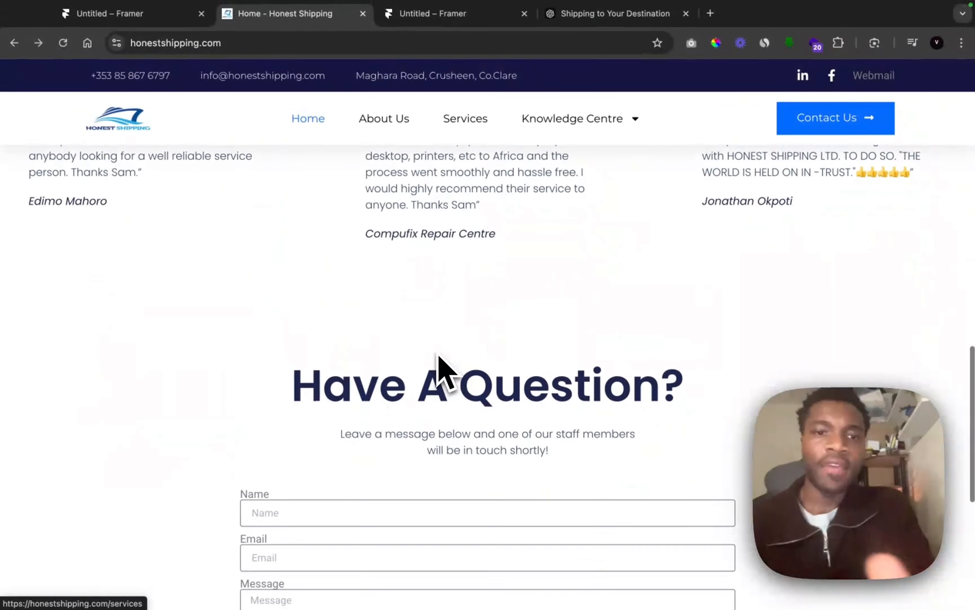
scroll(439, 363, up, 10)
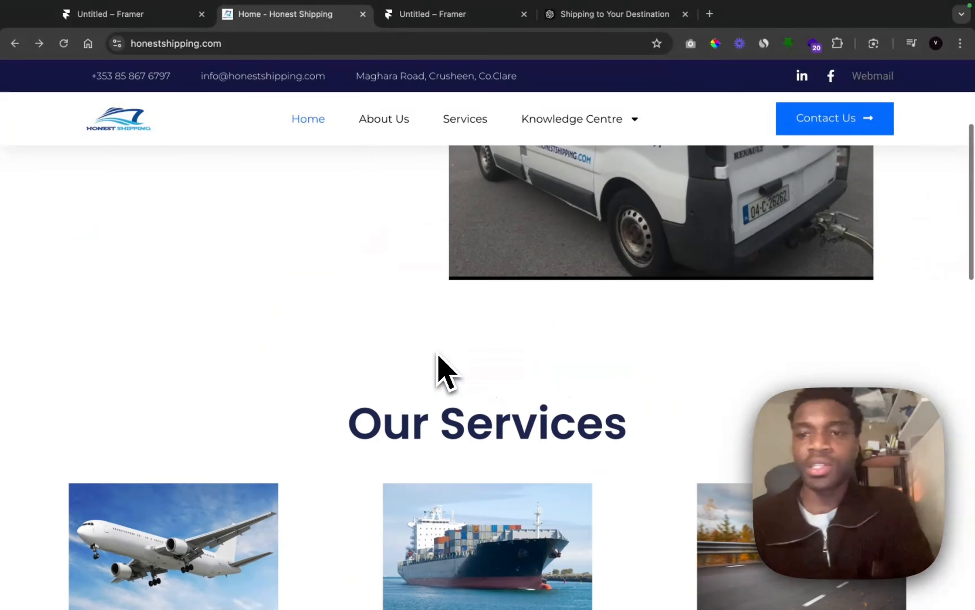
scroll(446, 370, up, 2)
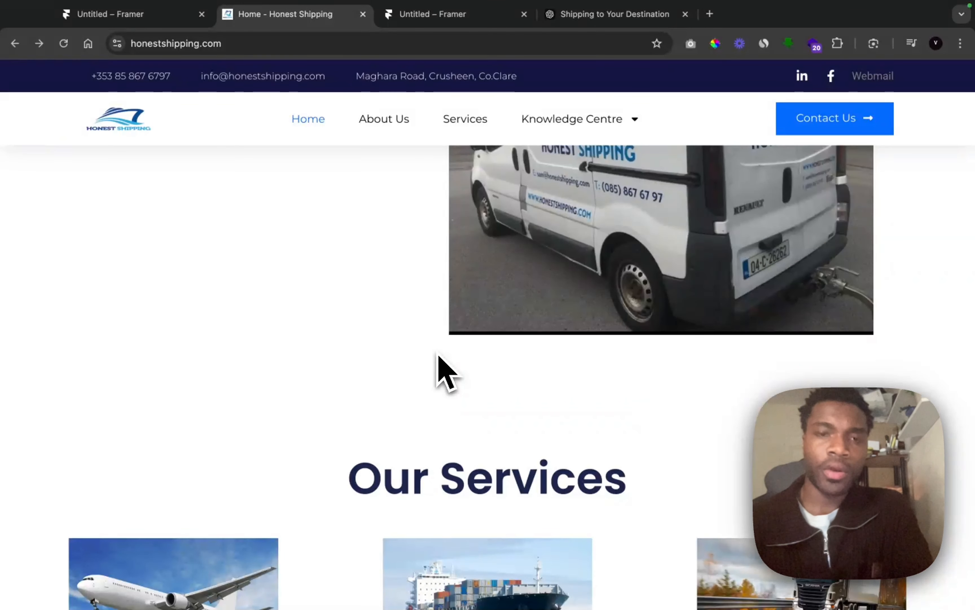
scroll(445, 370, up, 5)
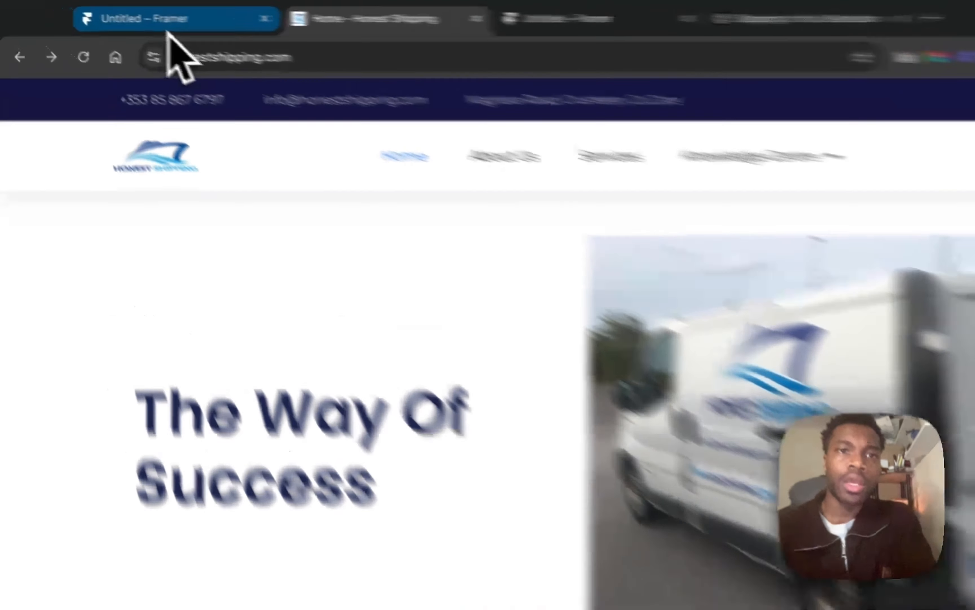
click(142, 20)
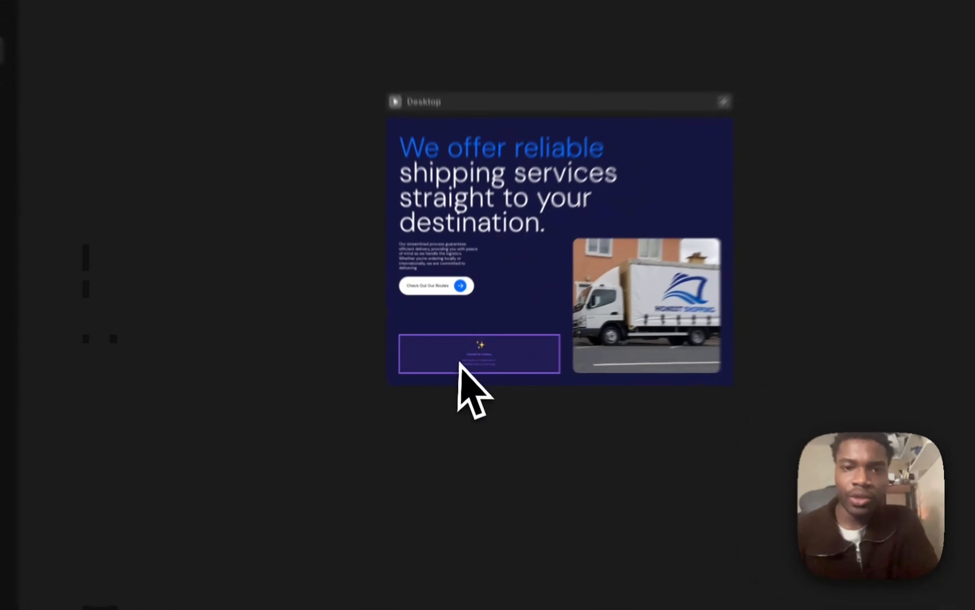
Connect the ticker in the hero section to the Pinterest, JPmorgan, metalab and Volvo logo components beside the Desktop frame
click(460, 365)
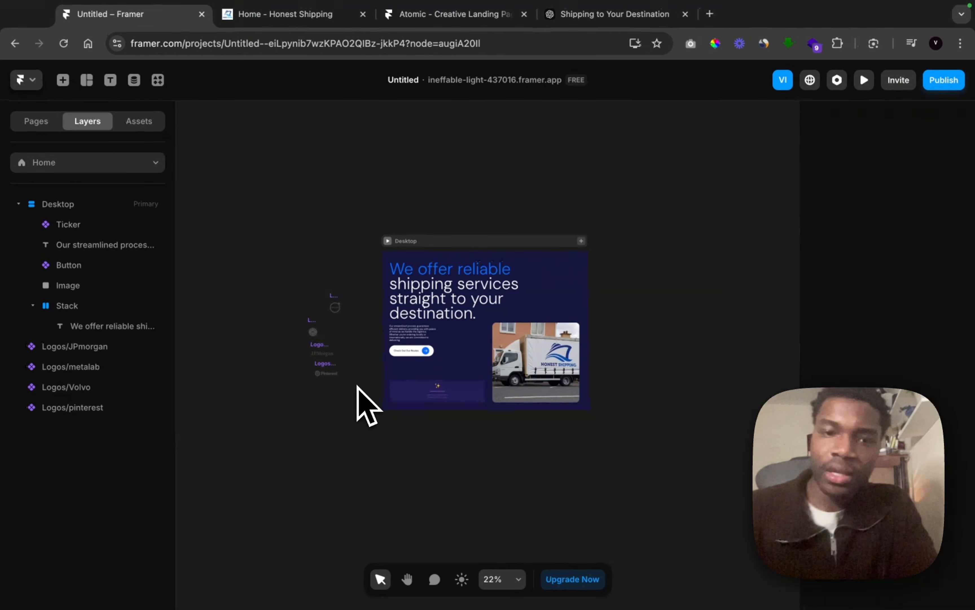
scroll(357, 395, down, 3)
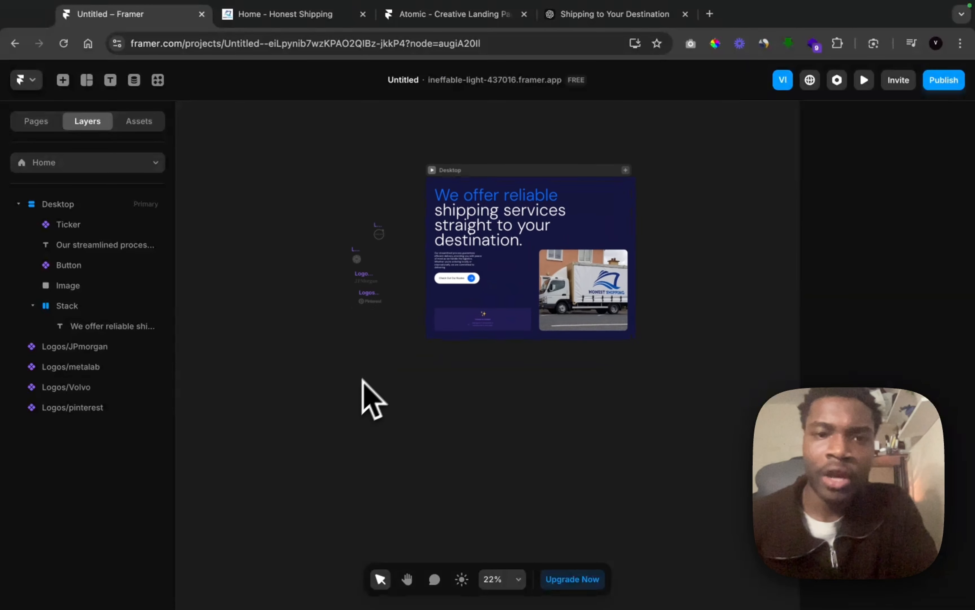
scroll(371, 379, up, 5)
click(611, 293)
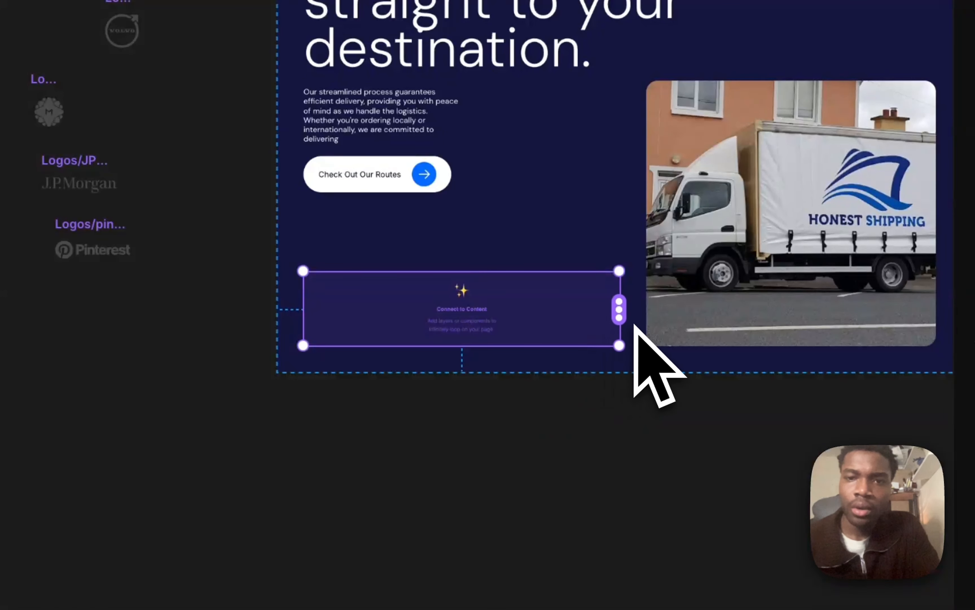
drag(616, 320, 589, 416)
drag(712, 195, 210, 192)
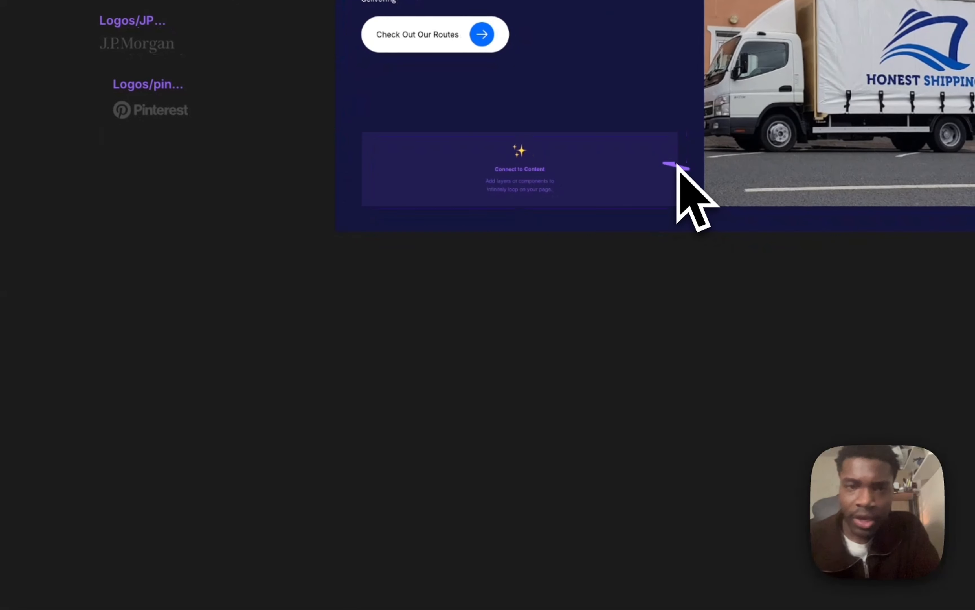
drag(399, 235, 399, 181)
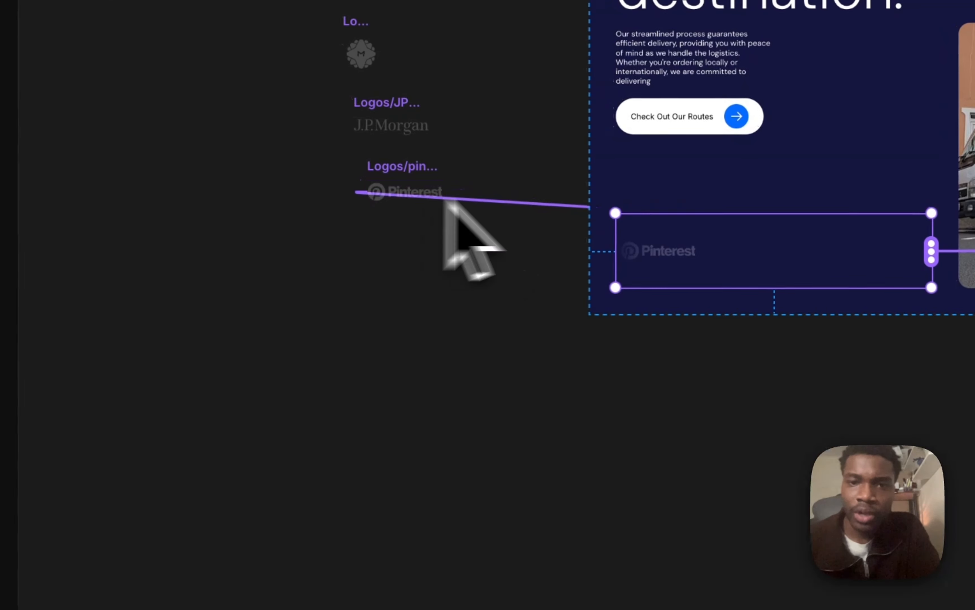
drag(901, 241, 896, 252)
drag(734, 320, 276, 257)
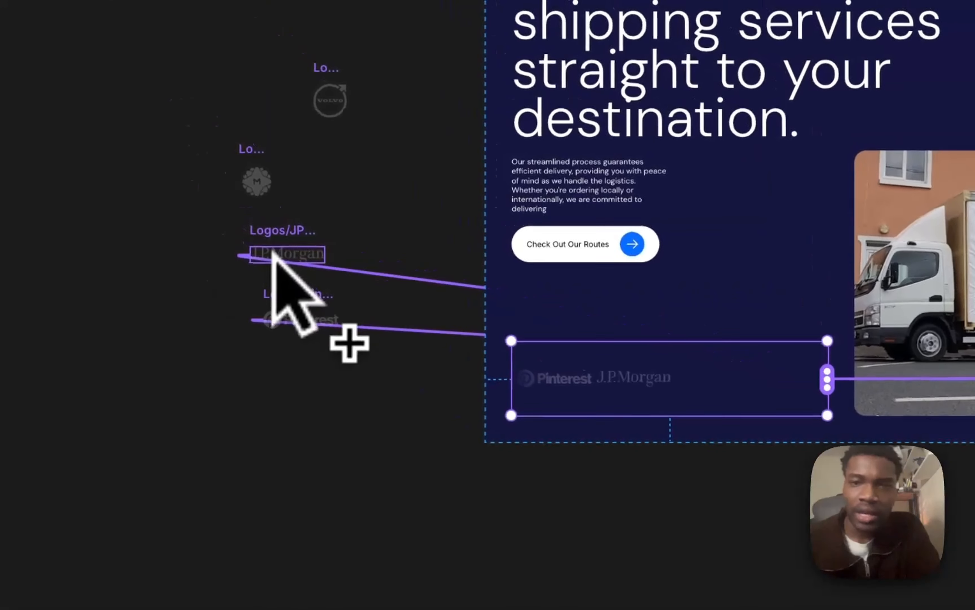
drag(649, 373, 80, 175)
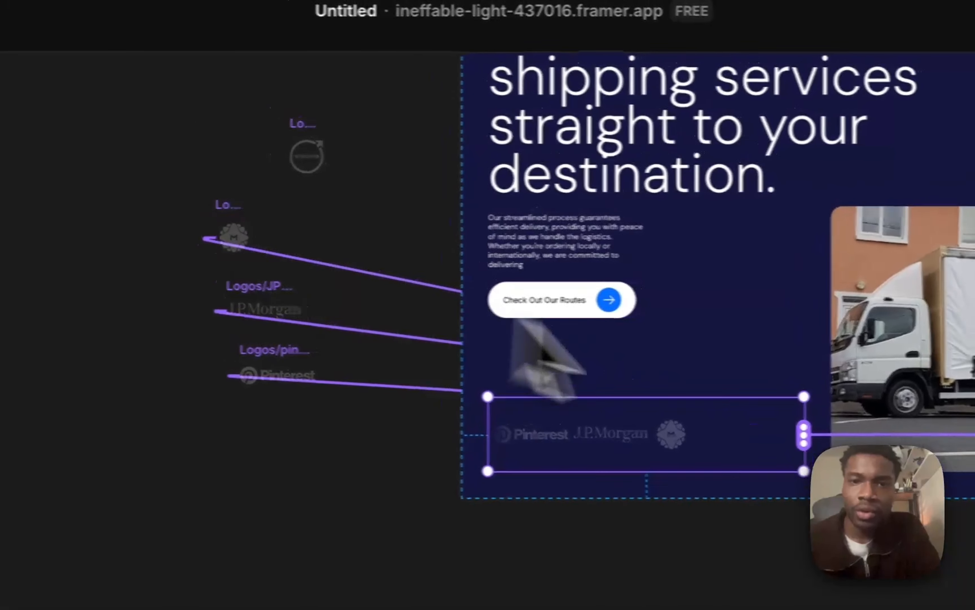
drag(804, 434, 316, 180)
drag(258, 167, 252, 144)
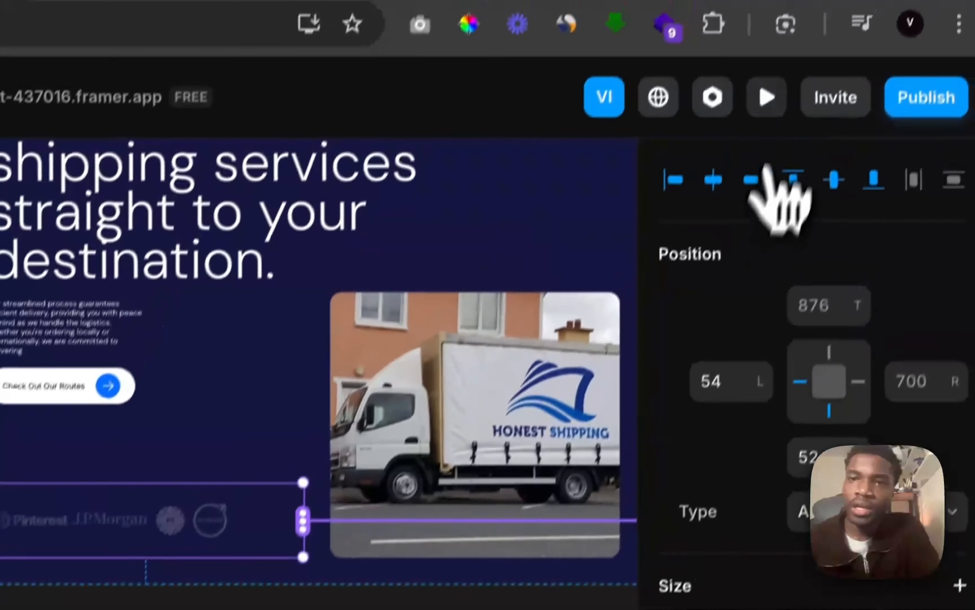
Preview the page to check how the logo ticker scrolls beneath the Check Out Our Routes button
click(764, 98)
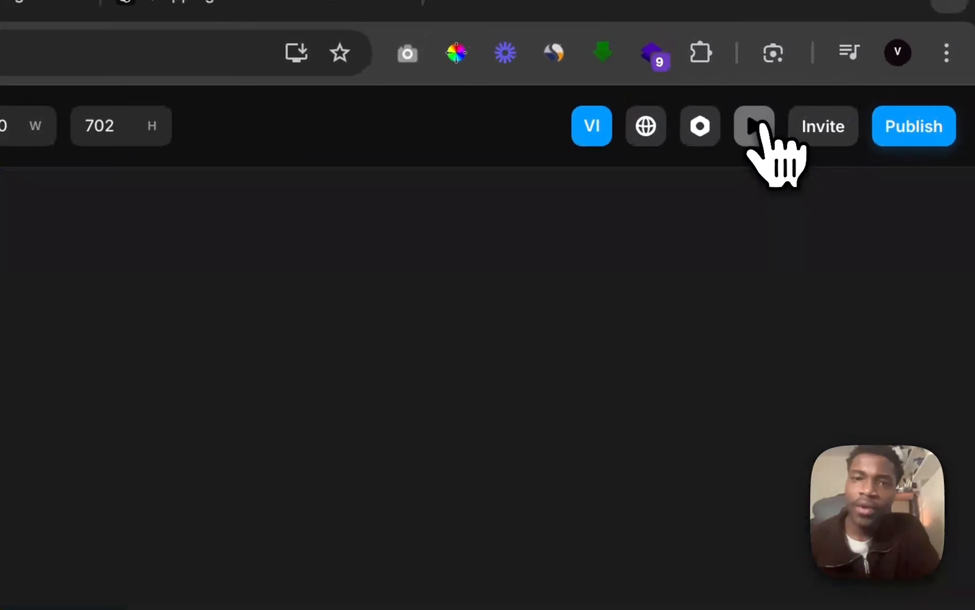
scroll(458, 434, down, 4)
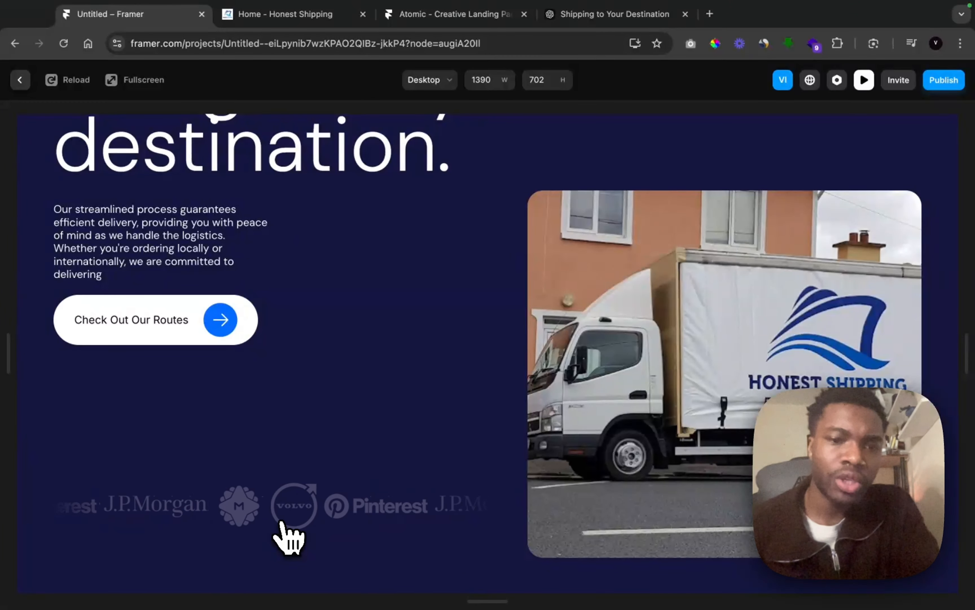
scroll(286, 536, up, 3)
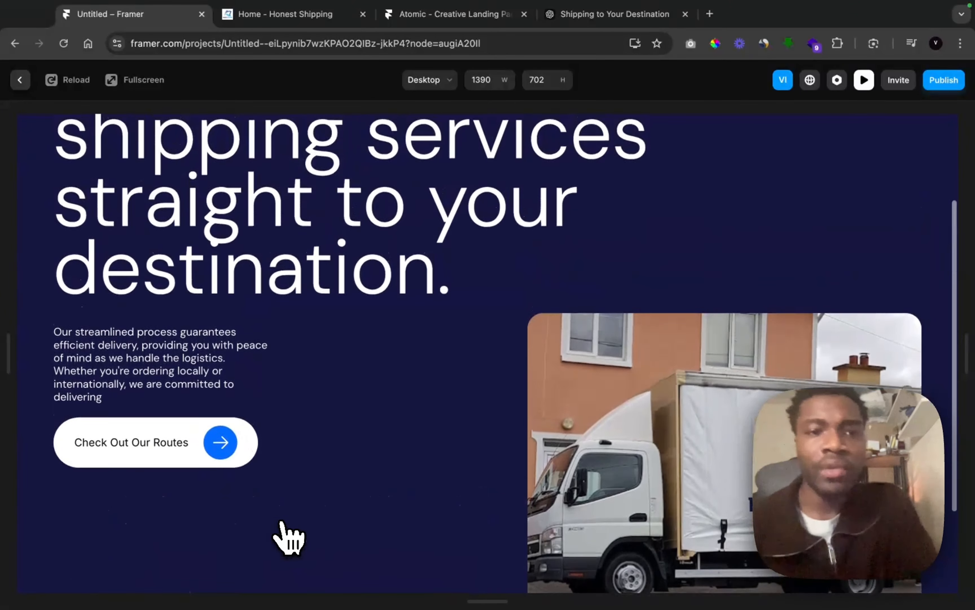
click(20, 81)
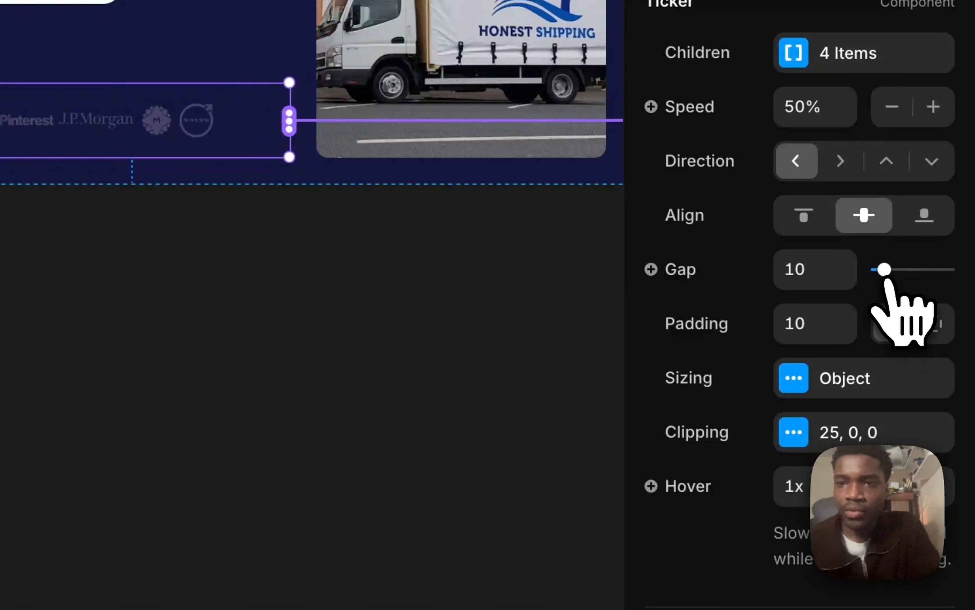
Increase the gap between the ticker's logos and check their spacing in the page preview
drag(884, 269, 896, 269)
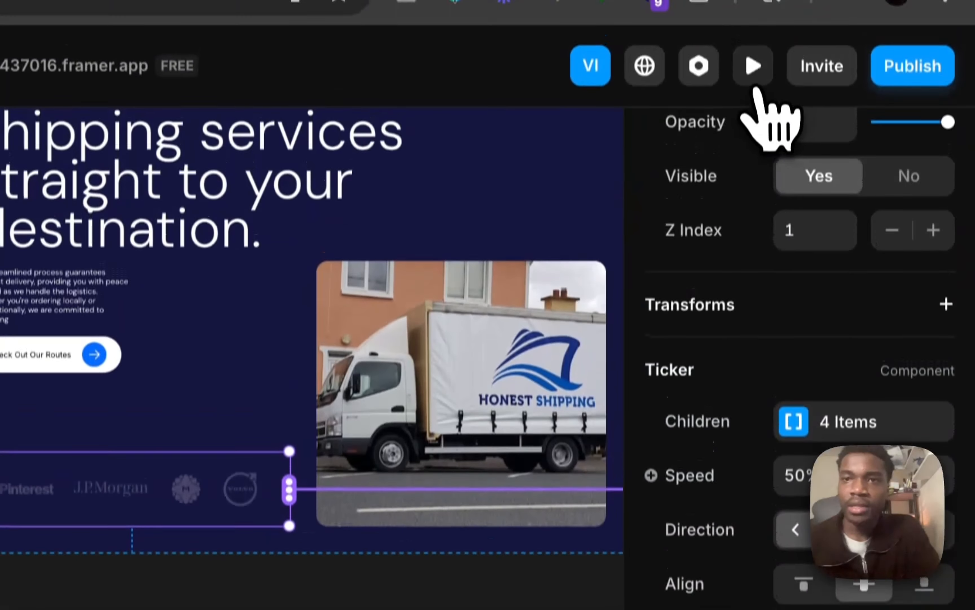
click(753, 68)
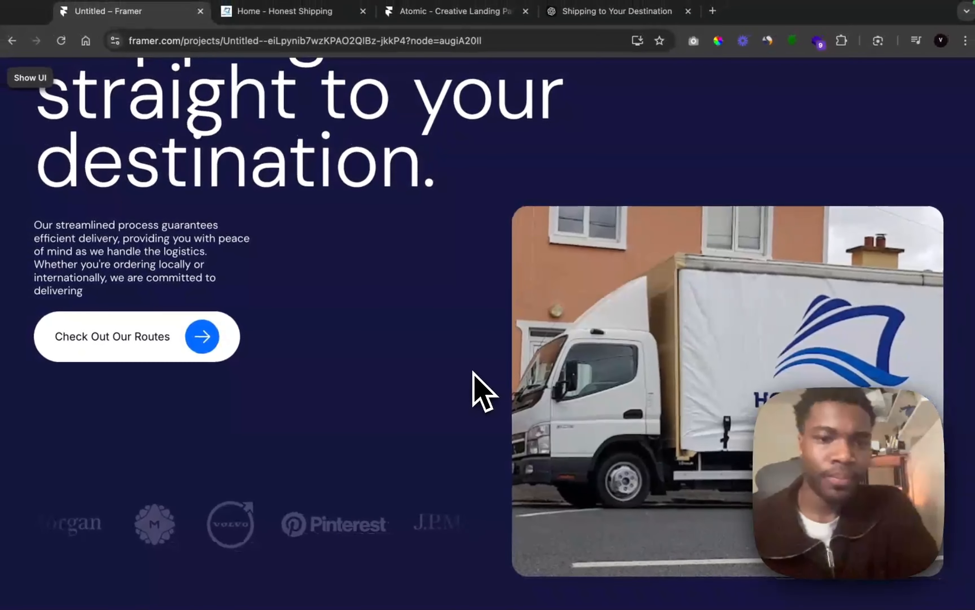
scroll(473, 370, up, 3)
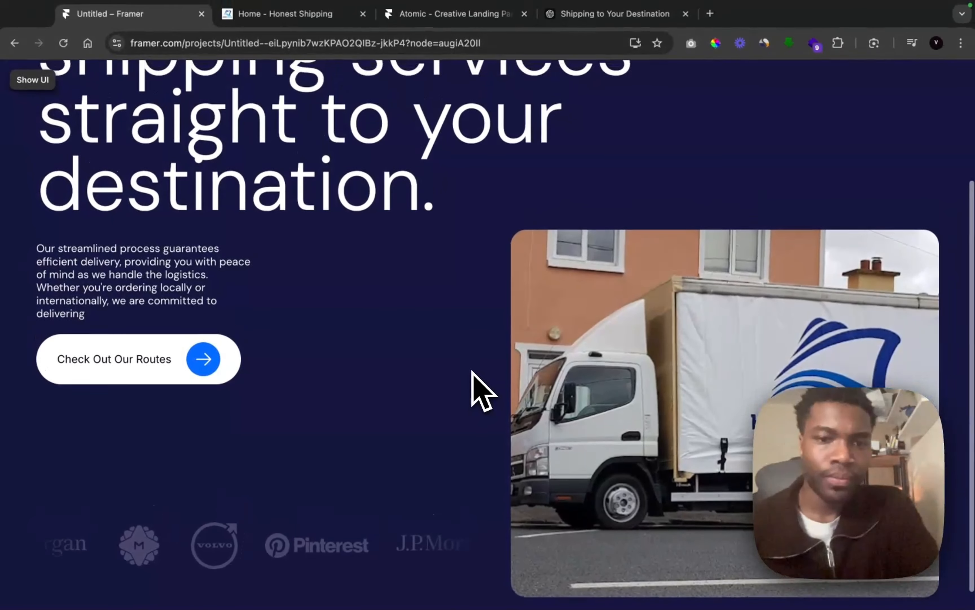
scroll(472, 371, down, 3)
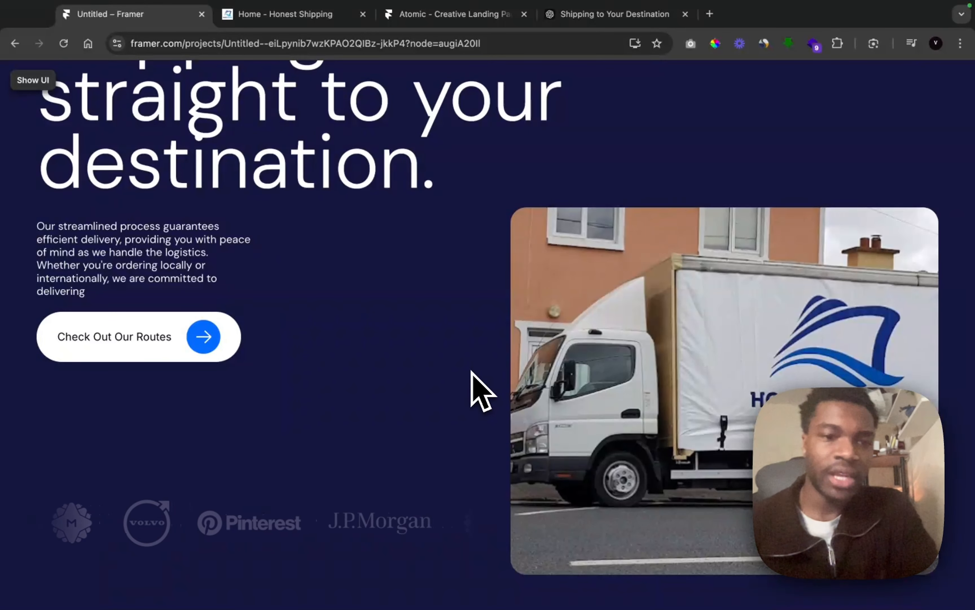
scroll(196, 520, up, 1)
scroll(201, 528, up, 1)
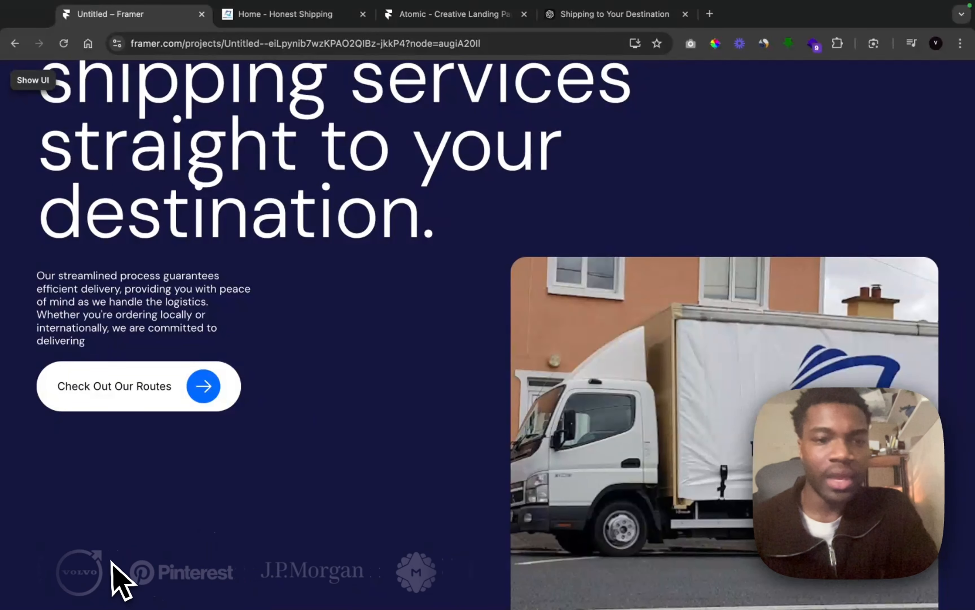
scroll(121, 568, down, 2)
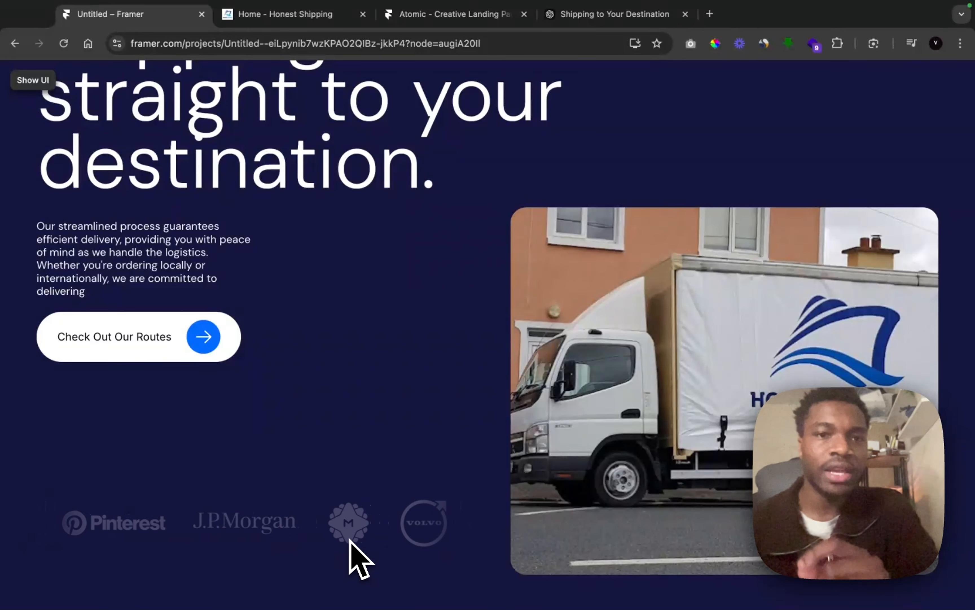
click(25, 81)
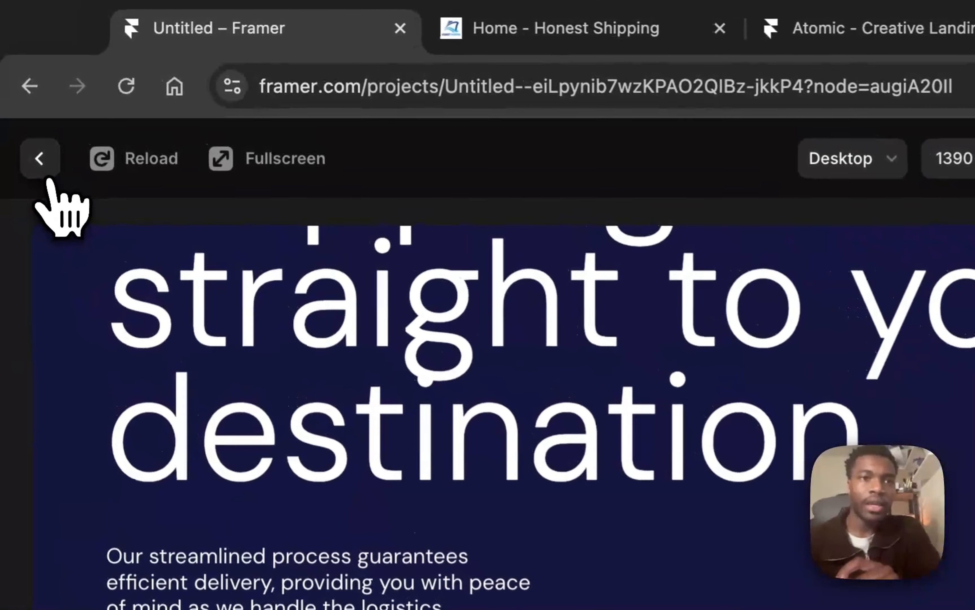
click(19, 78)
Reposition the logo ticker slightly higher between the Check Out Our Routes button and the frame's lower edge
click(734, 471)
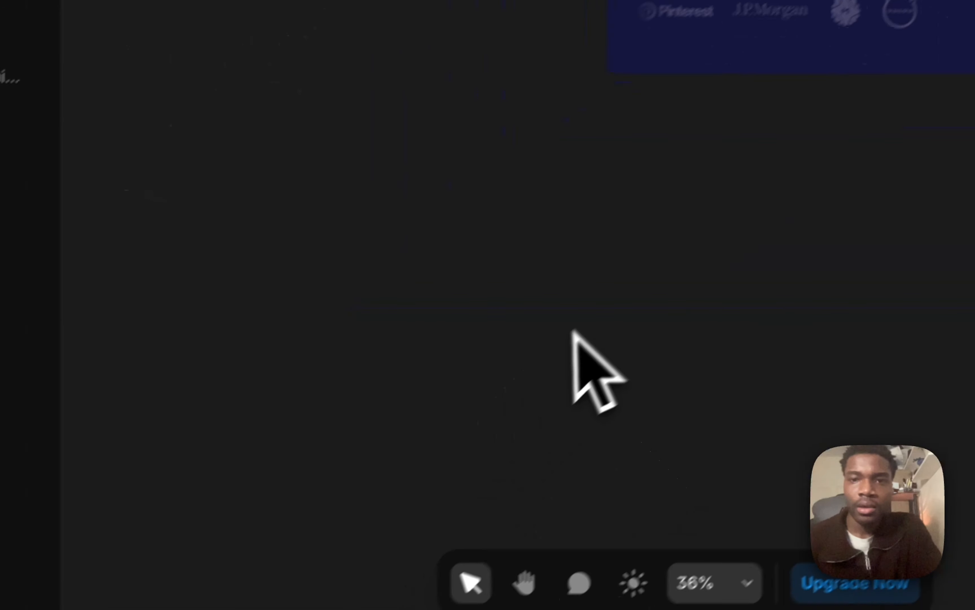
scroll(615, 298, up, 5)
scroll(617, 299, down, 5)
scroll(620, 297, up, 8)
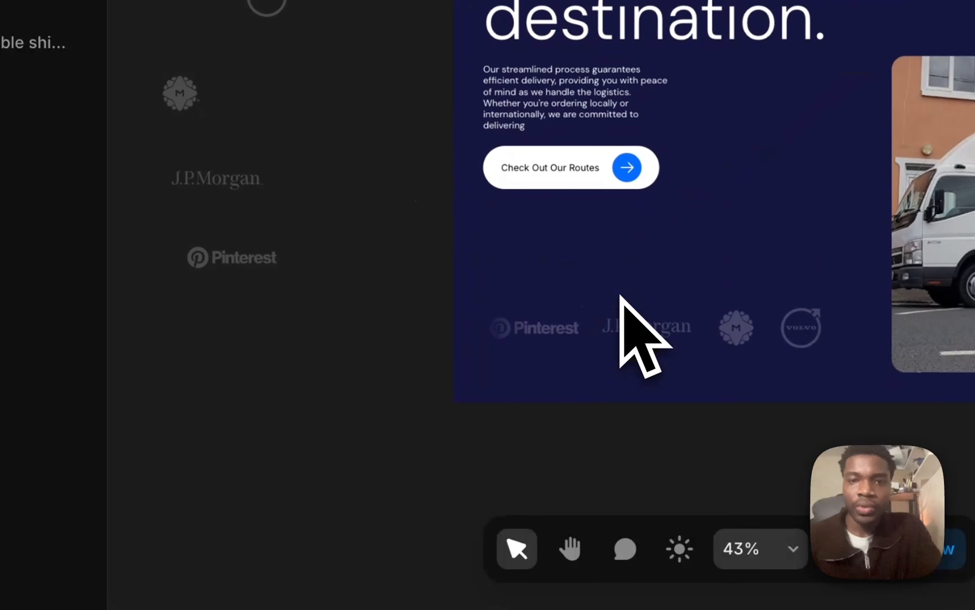
drag(549, 339, 545, 278)
click(259, 370)
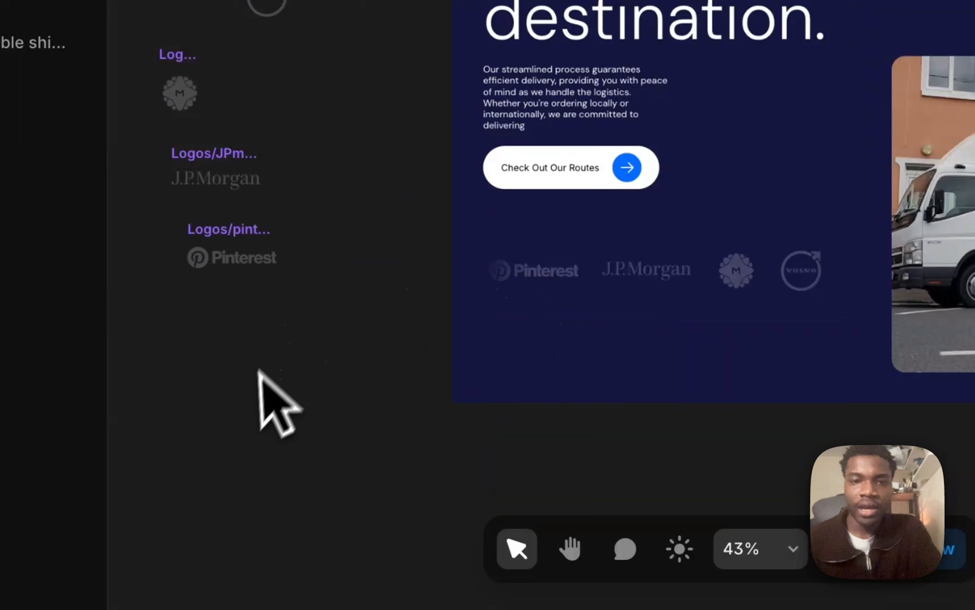
drag(741, 278, 735, 316)
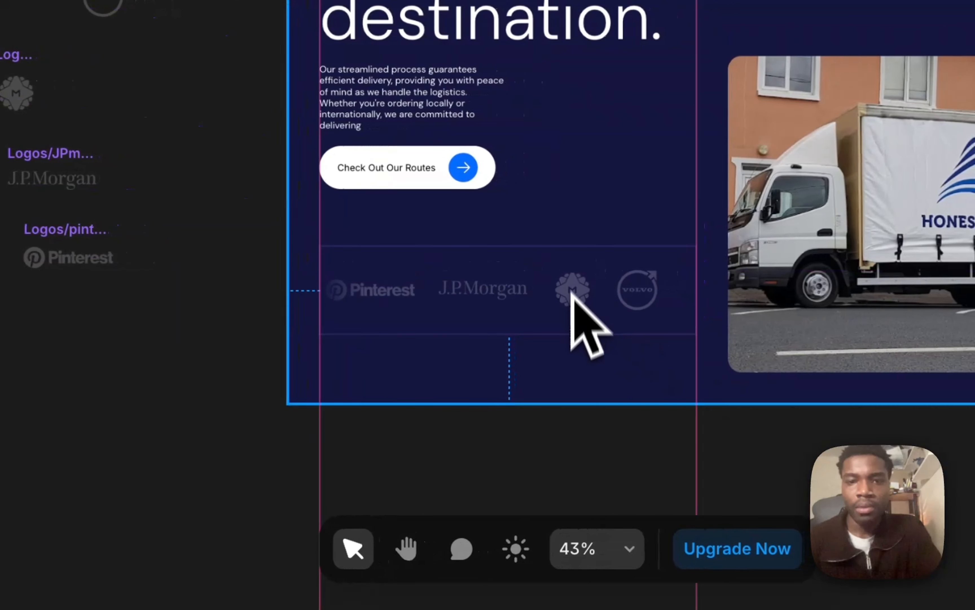
drag(570, 315, 569, 316)
click(269, 343)
scroll(605, 420, down, 5)
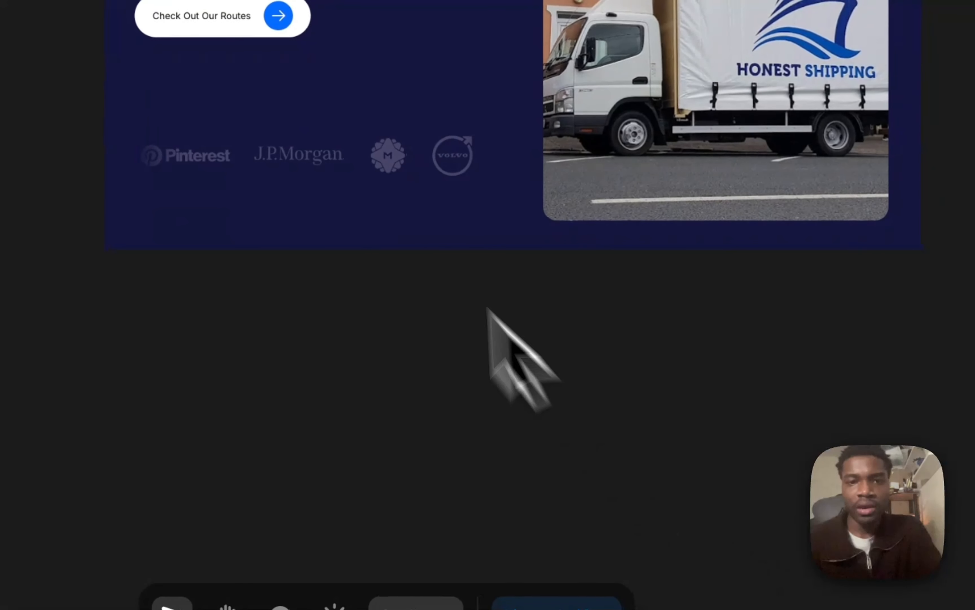
mouse_move(328, 154)
mouse_down()
mouse_move(329, 191)
mouse_move(331, 104)
mouse_move(342, 131)
mouse_move(327, 185)
mouse_move(330, 157)
mouse_move(331, 170)
mouse_up()
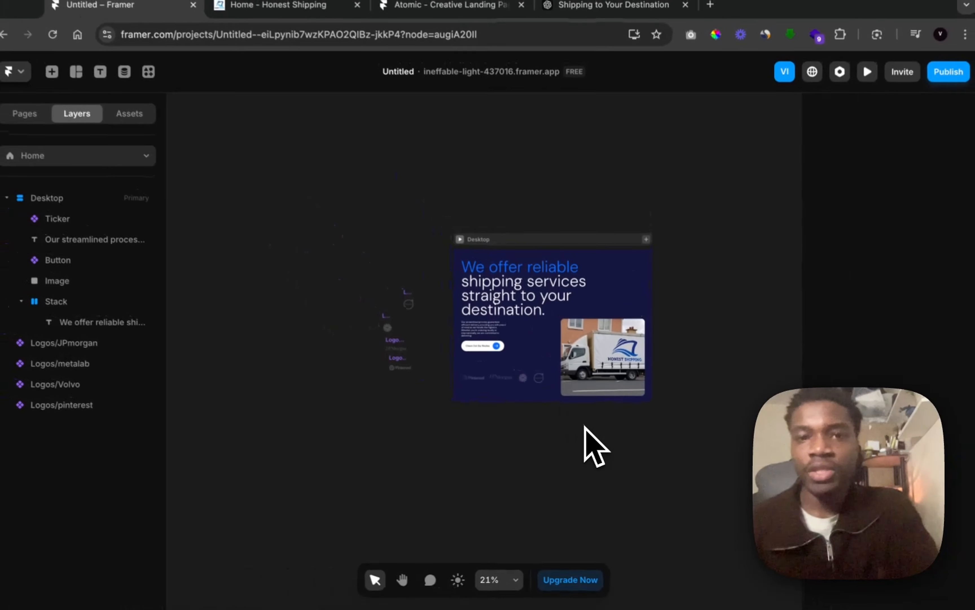
Review the hero design against the home page of the current Honest Shipping site and return to the Framer project
scroll(585, 428, down, 2)
scroll(586, 427, up, 1)
scroll(585, 428, right, 1)
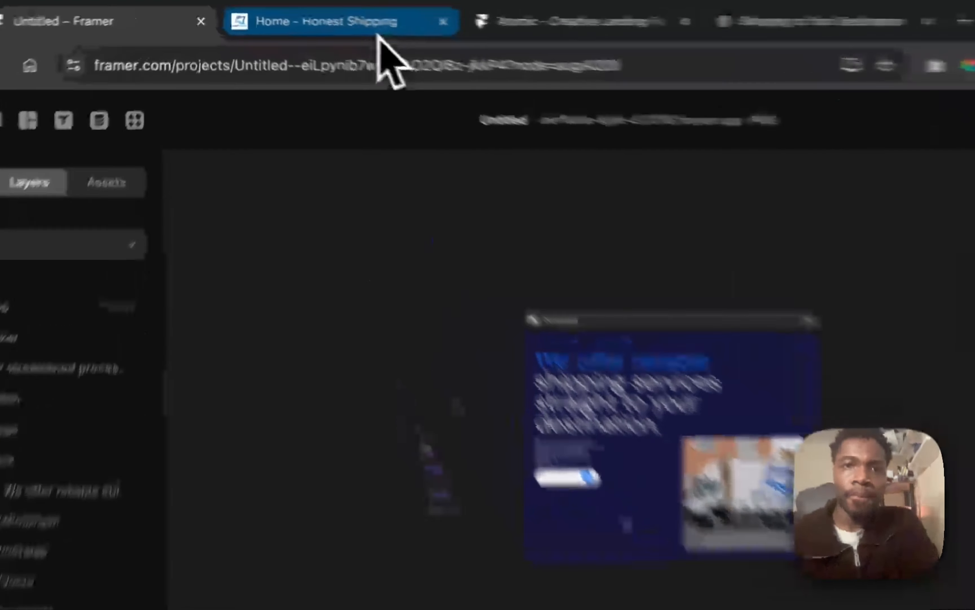
click(318, 16)
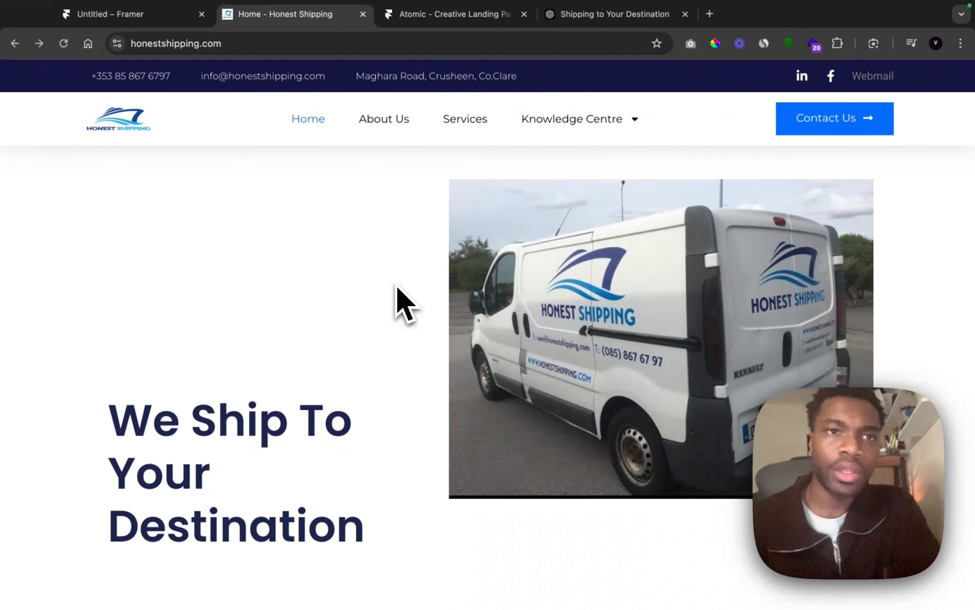
scroll(405, 303, down, 2)
scroll(405, 302, up, 1)
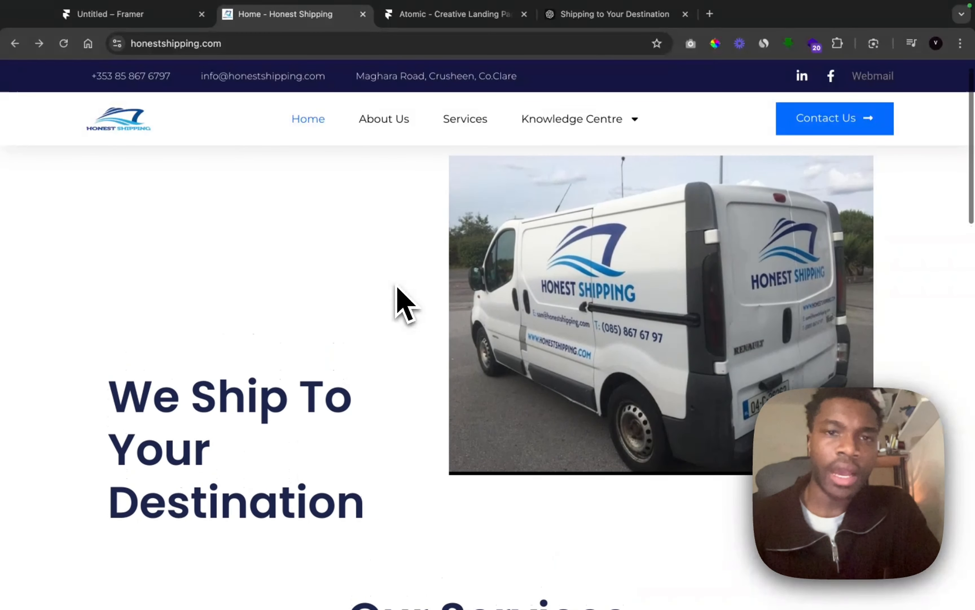
click(133, 15)
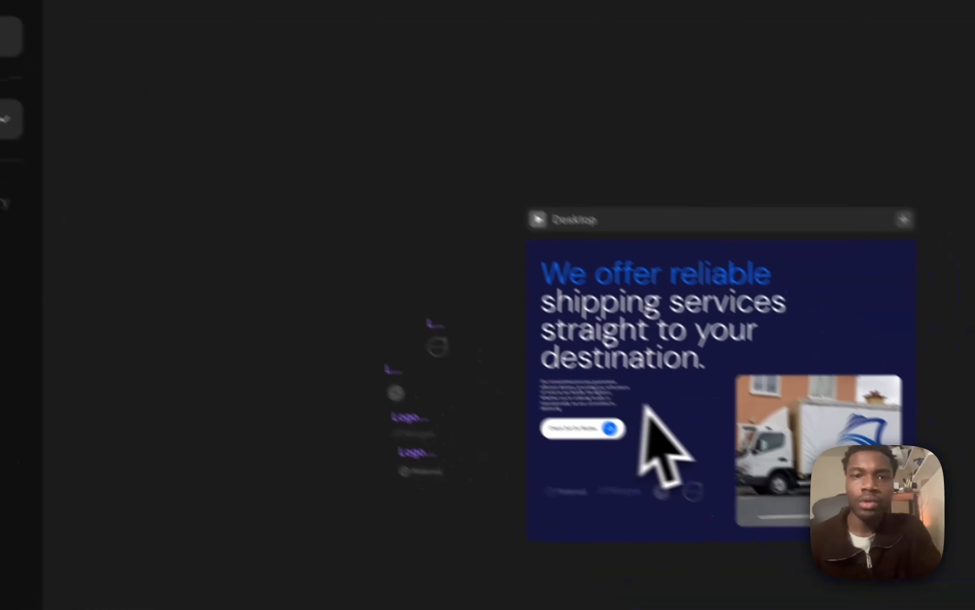
click(703, 361)
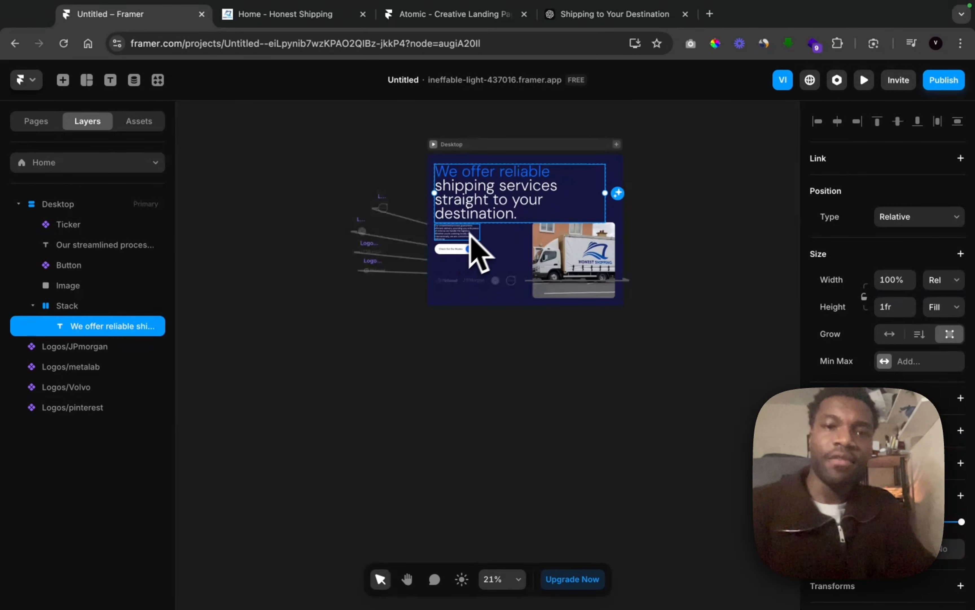
scroll(479, 254, up, 5)
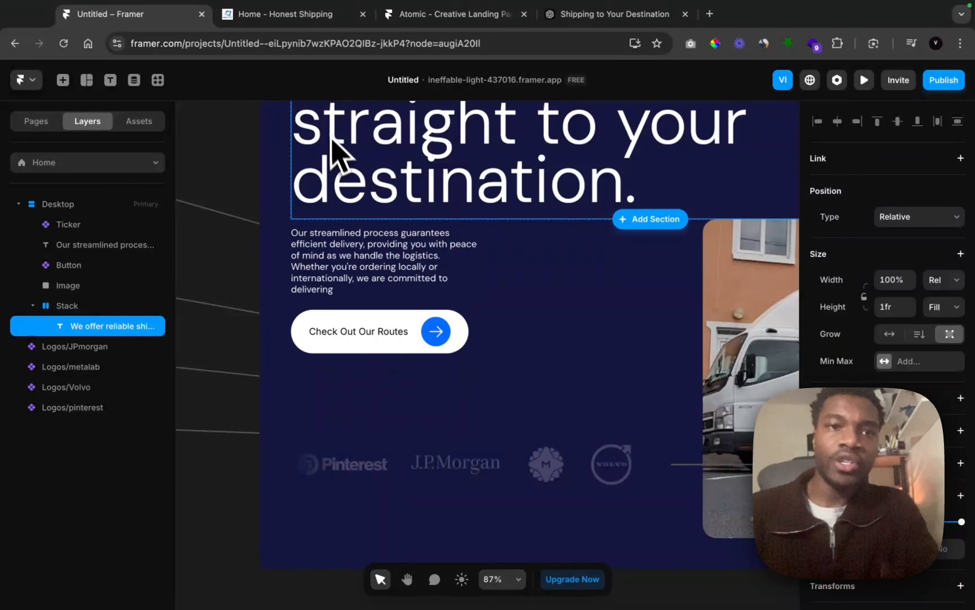
click(284, 15)
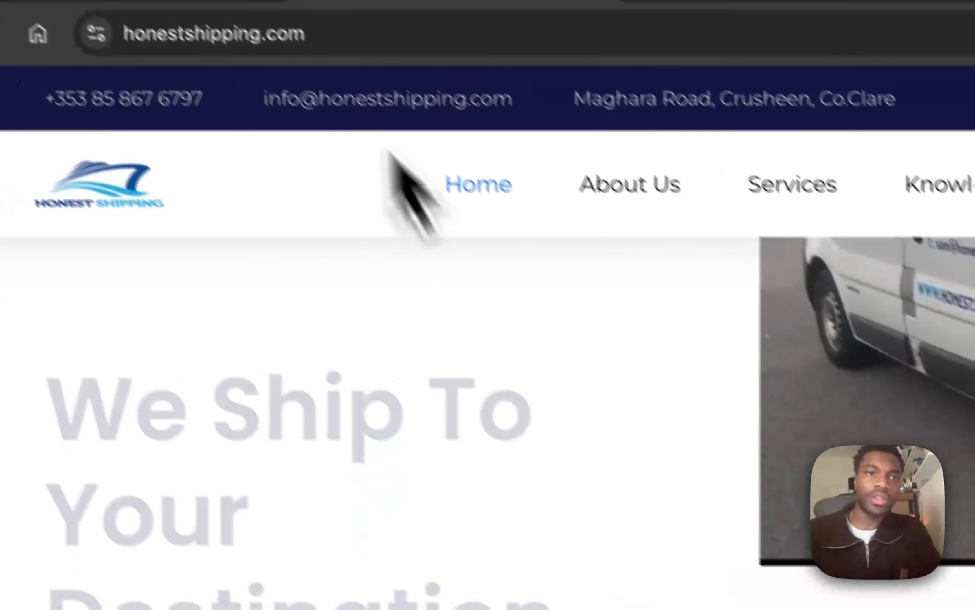
click(246, 32)
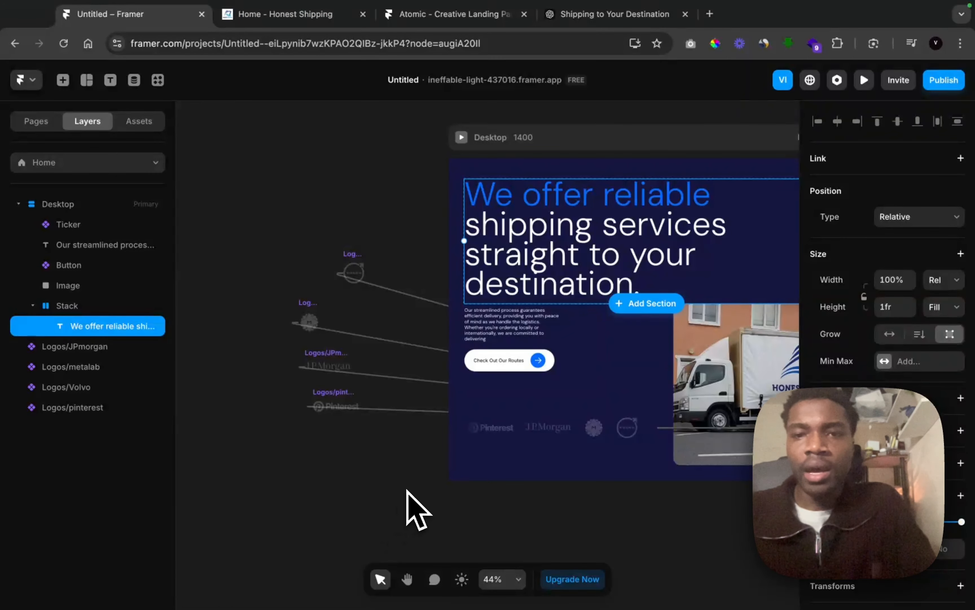
scroll(406, 500, right, 5)
scroll(407, 500, down, 3)
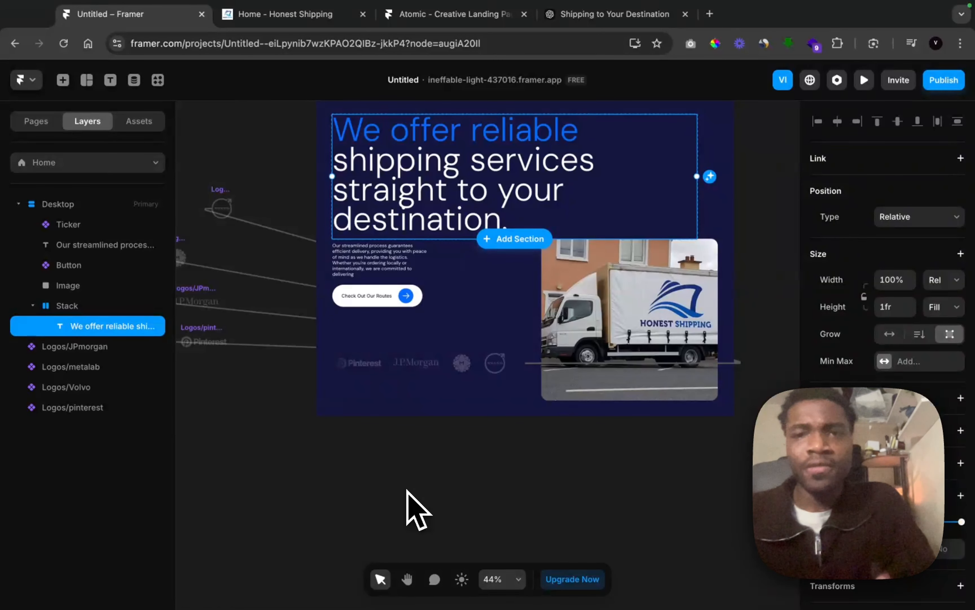
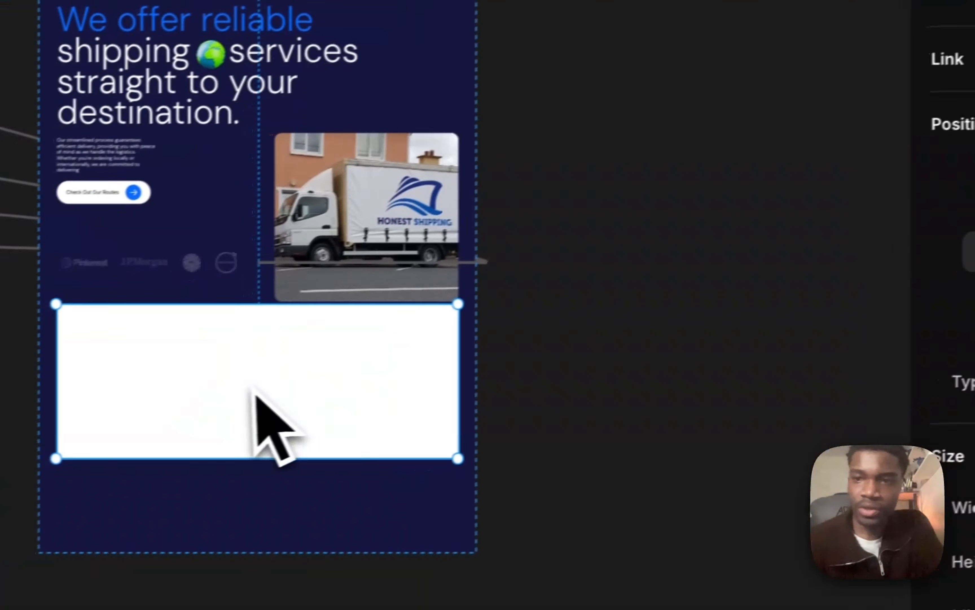
Move the white frame slightly lower beneath the hero and rename the headline's nested stack Sub 2
drag(172, 265, 174, 297)
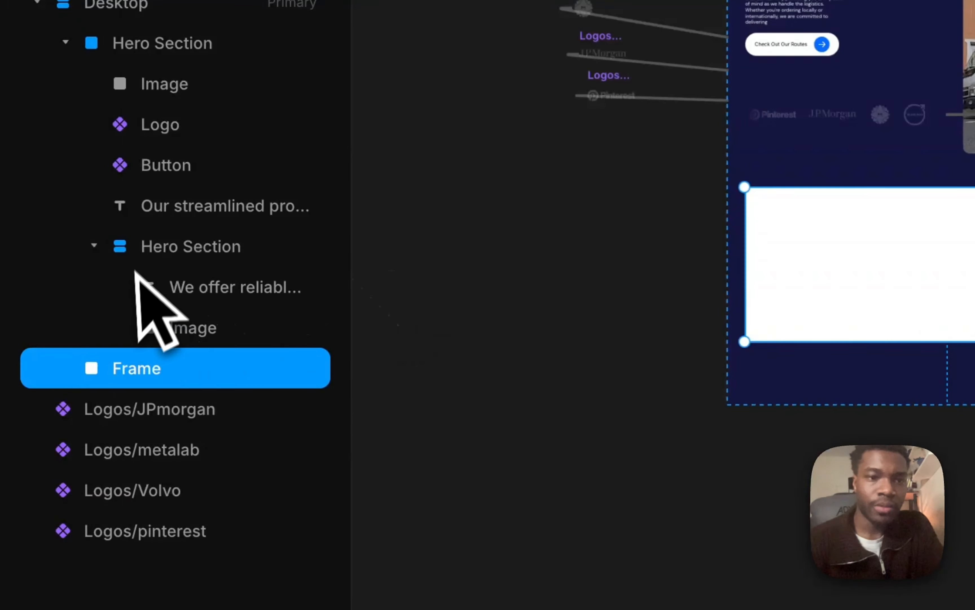
right_click(174, 246)
key(super+r)
text(Su)
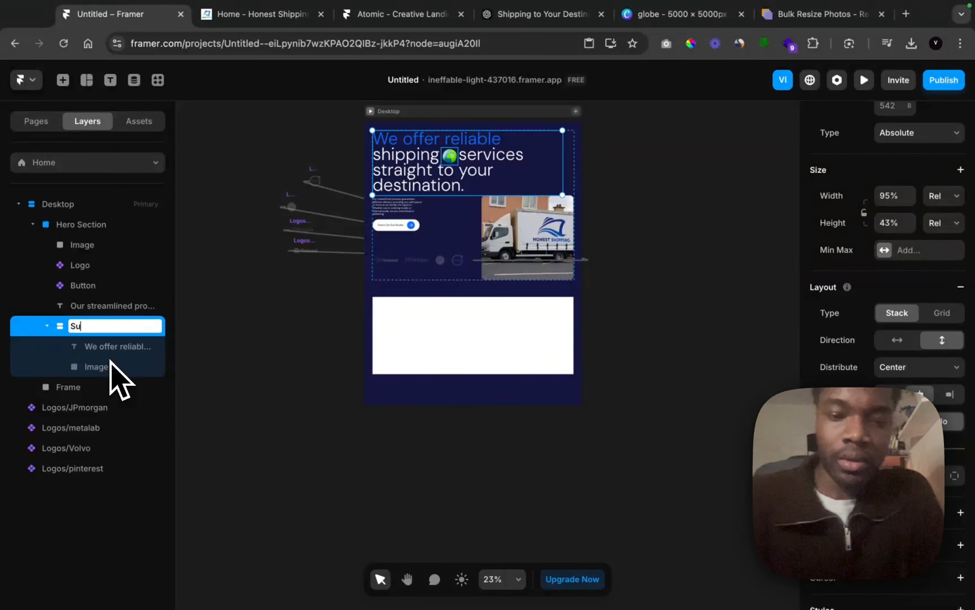
Fill the white frame with the seconary colour style and set its corner radius to 63
click(421, 351)
click(901, 312)
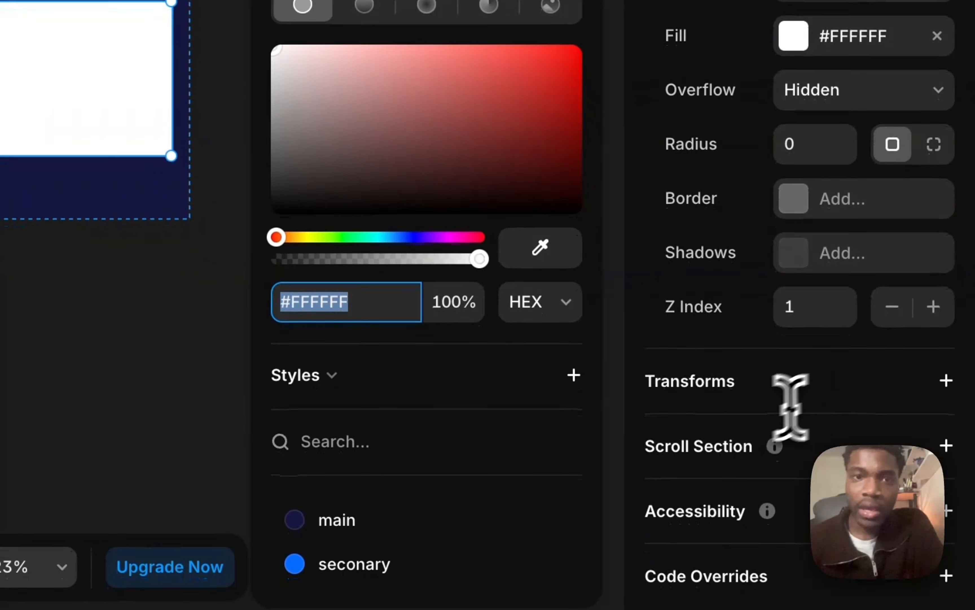
click(657, 561)
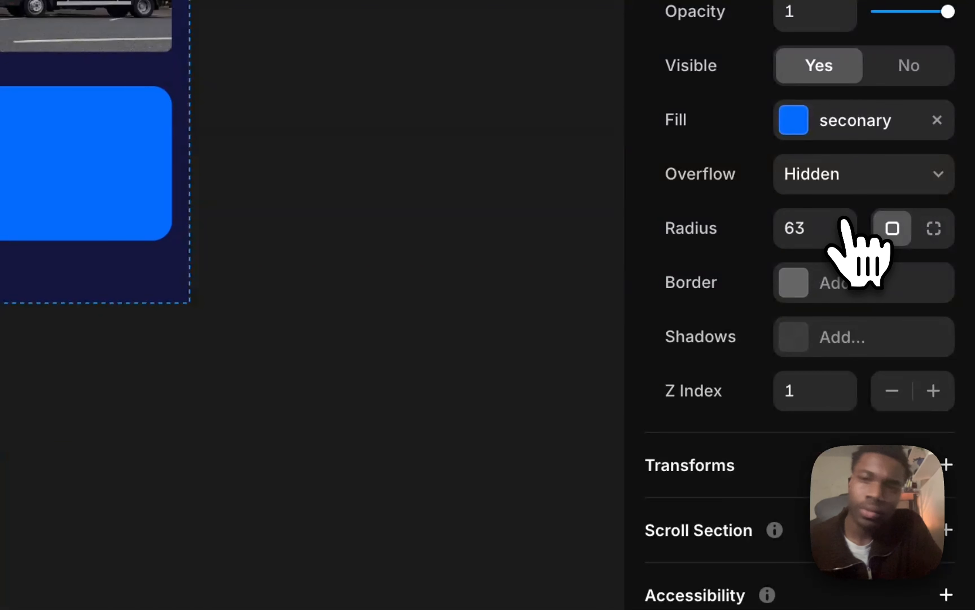
click(379, 277)
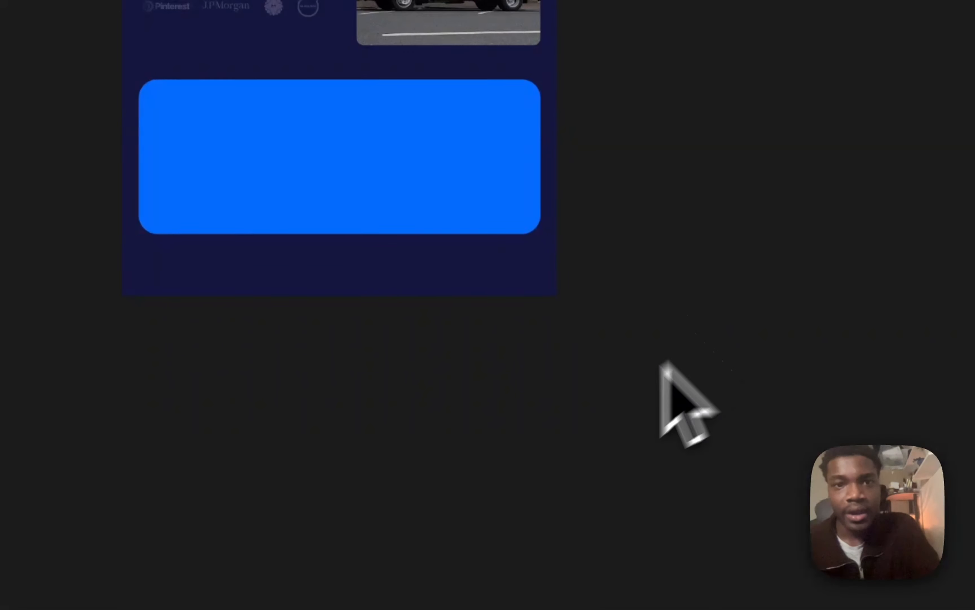
Draw a small stack near the blue panel's upper-left corner and enter the text About Our Company inside it
scroll(201, 330, up, 3)
scroll(84, 387, up, 4)
scroll(111, 331, down, 3)
scroll(532, 457, up, 2)
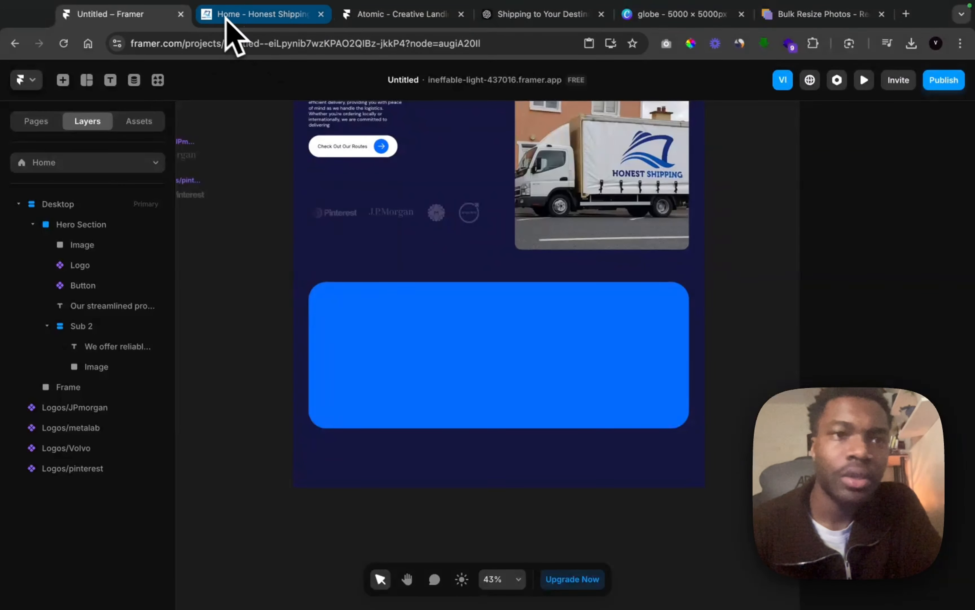
click(86, 80)
click(109, 137)
drag(322, 302, 323, 331)
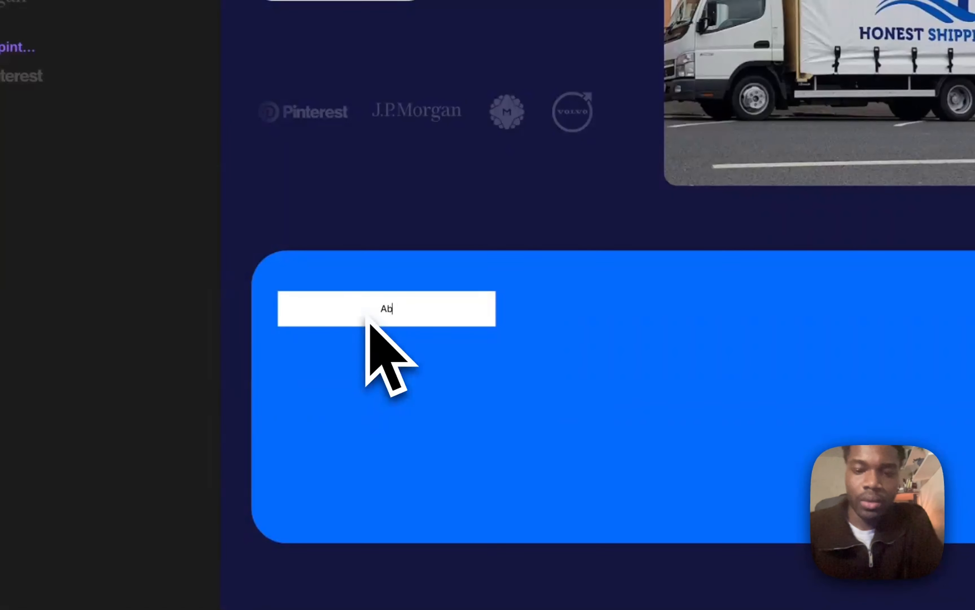
text(About Our Companyt)
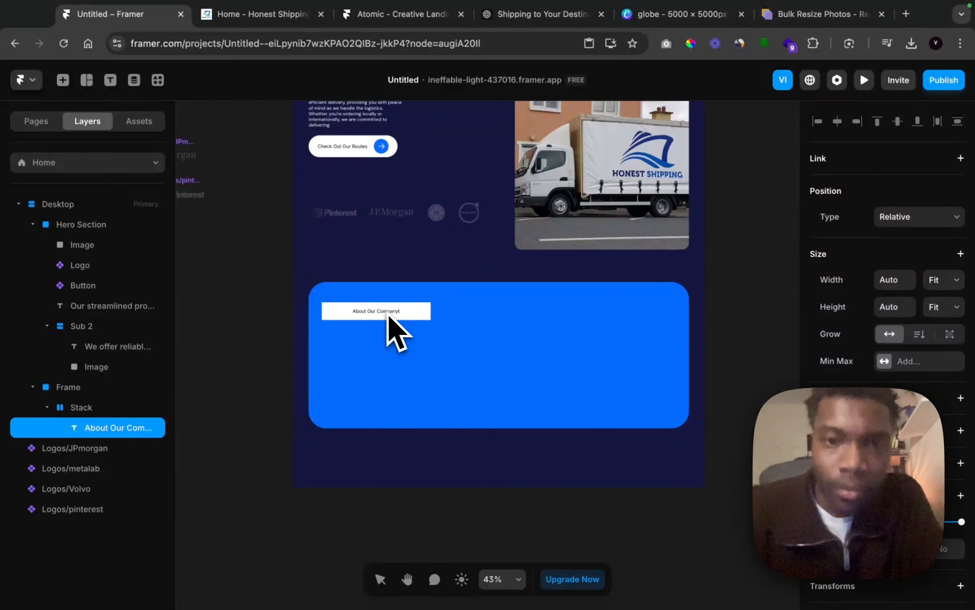
Correct the label to About Our Company, distribute its stack from the Start and remove the stack's white fill
click(338, 316)
scroll(903, 262, down, 6)
click(907, 226)
click(901, 209)
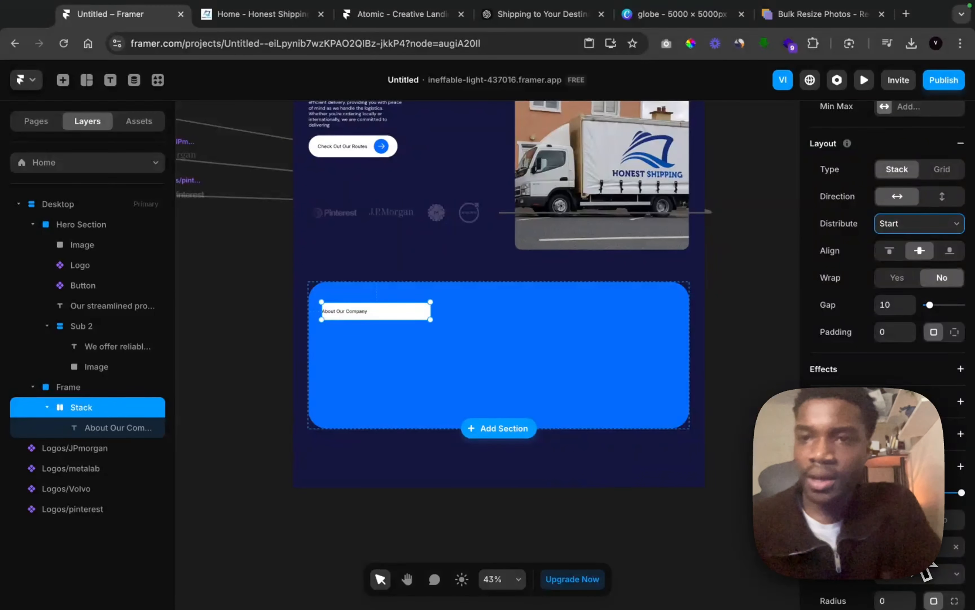
click(956, 546)
Set the About Our Company text colour to white, #FFFFFF
double_click(346, 313)
scroll(903, 424, down, 5)
click(885, 316)
drag(645, 342, 588, 282)
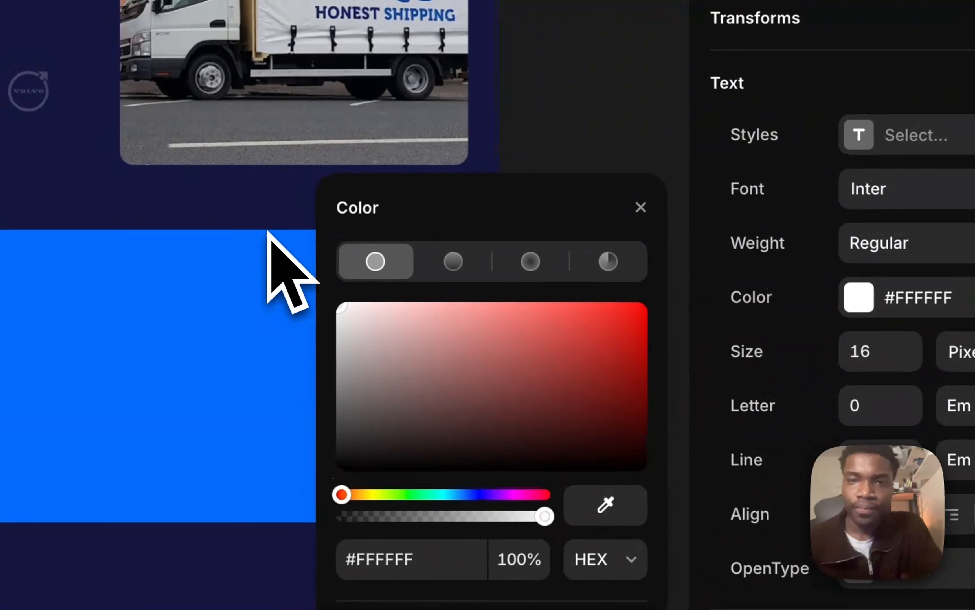
Change the About Our Company label's font to DM Sans and give it a heavier weight
click(906, 188)
text(dm)
click(331, 405)
click(853, 365)
click(853, 365)
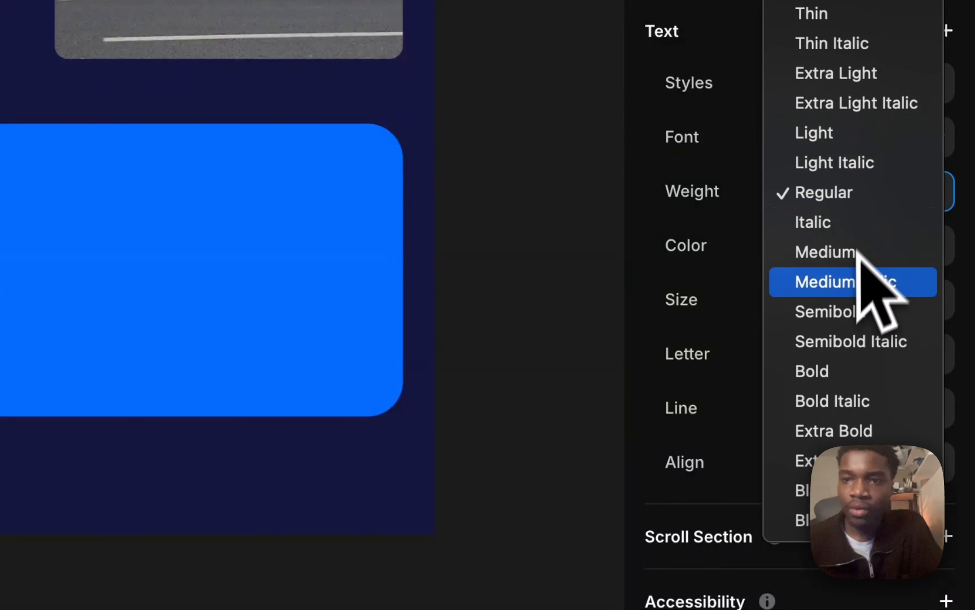
click(859, 278)
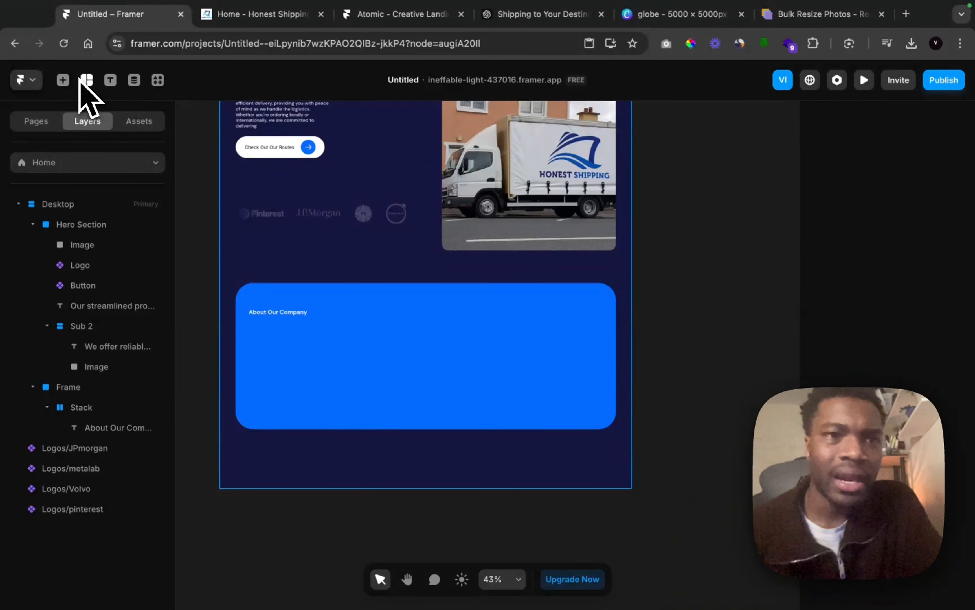
Draw a second stack 952 px wide beneath the About Our Company label and start a text layer in it
click(86, 80)
mouse_move(248, 332)
mouse_down()
mouse_move(554, 395)
mouse_move(521, 395)
mouse_move(542, 403)
mouse_up()
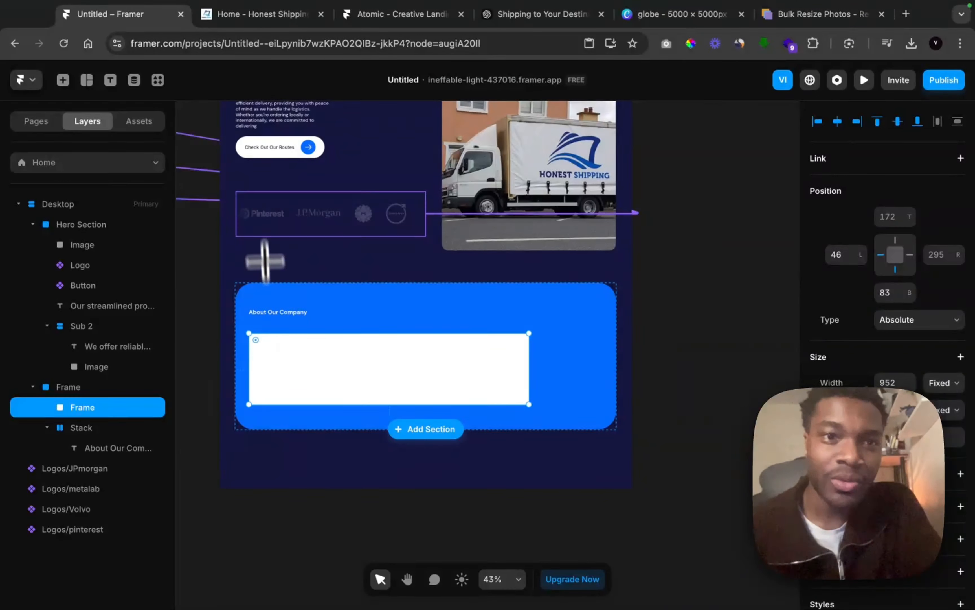
click(273, 311)
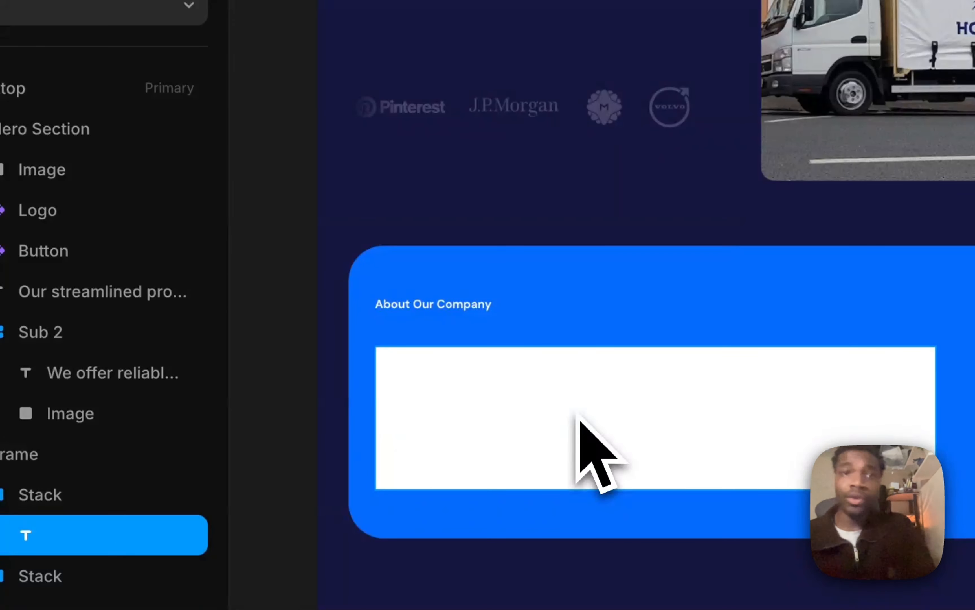
click(532, 30)
scroll(261, 323, down, 3)
drag(256, 343, 720, 488)
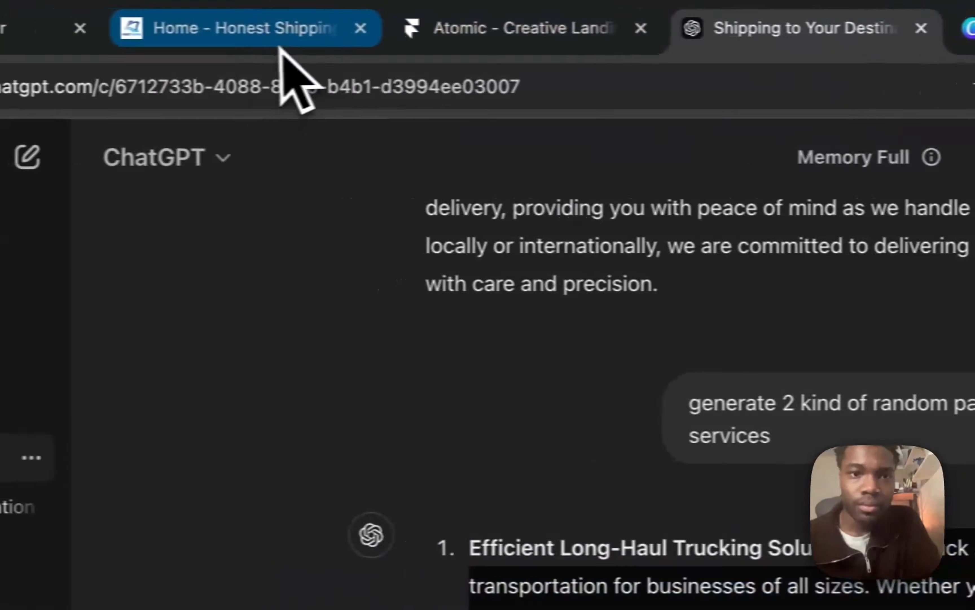
Copy the Honest Shipping About Us passage from "After completing school" to "hard working person," into the new Framer text layer
click(283, 51)
click(531, 236)
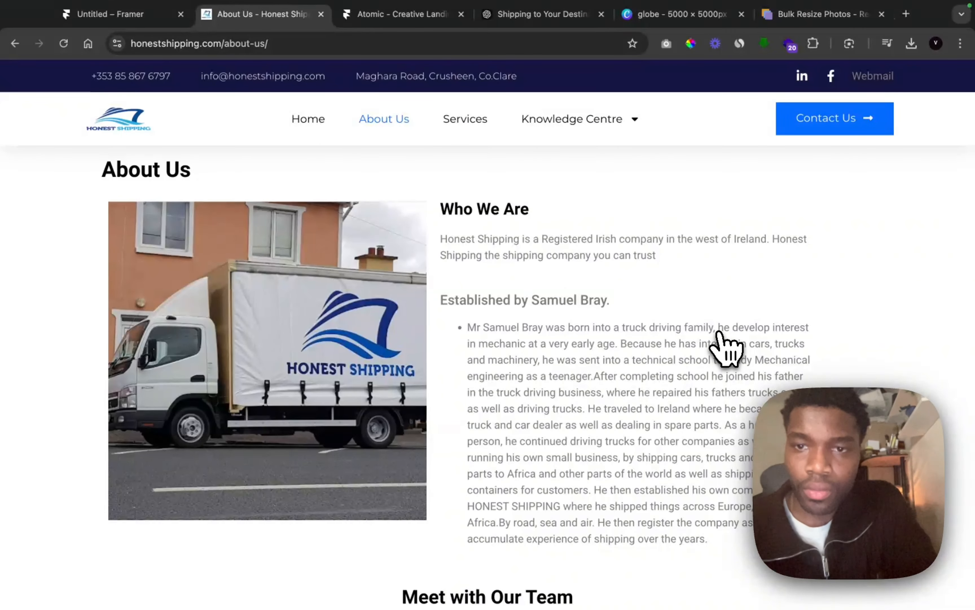
drag(594, 376, 757, 475)
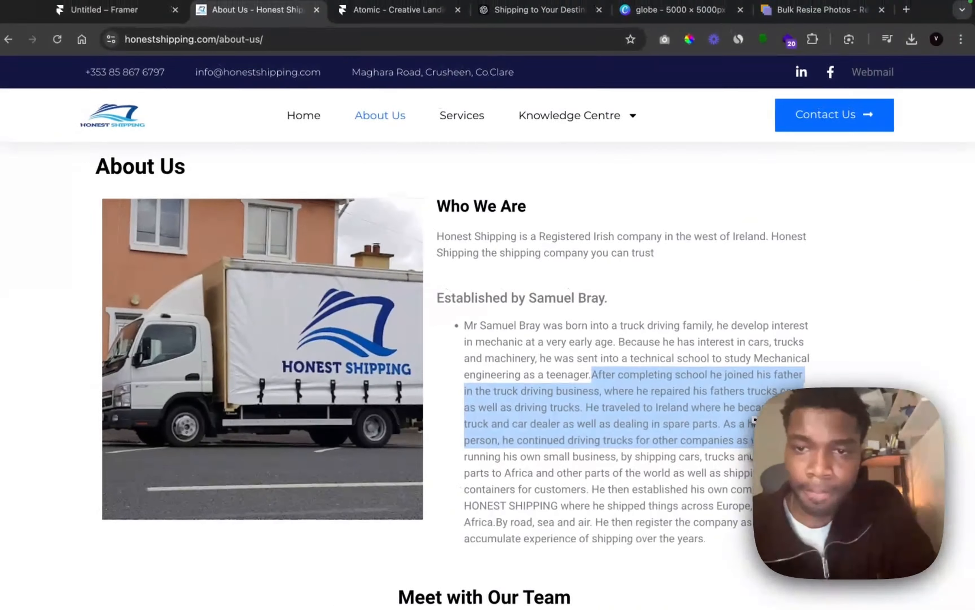
drag(762, 437, 500, 439)
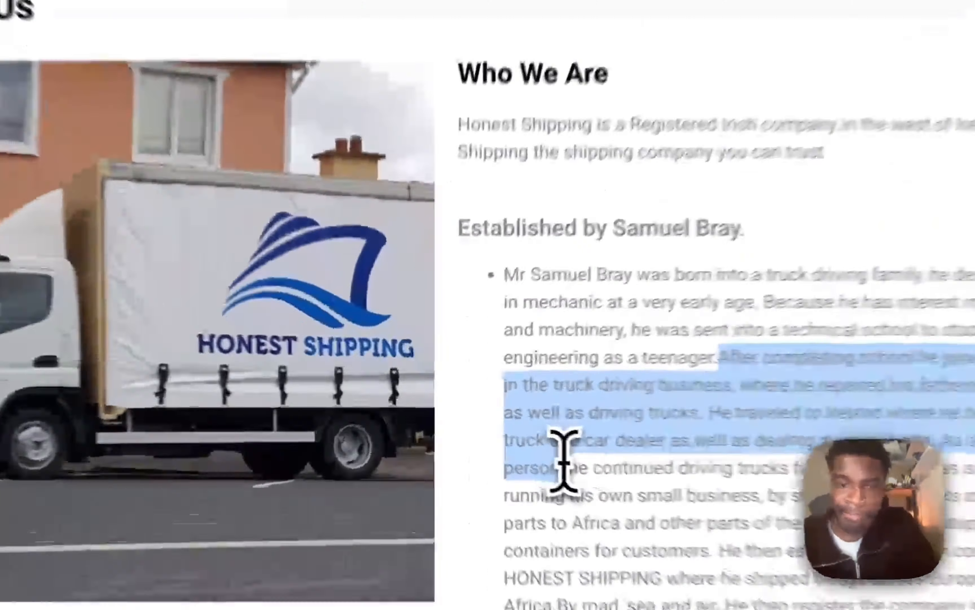
click(104, 10)
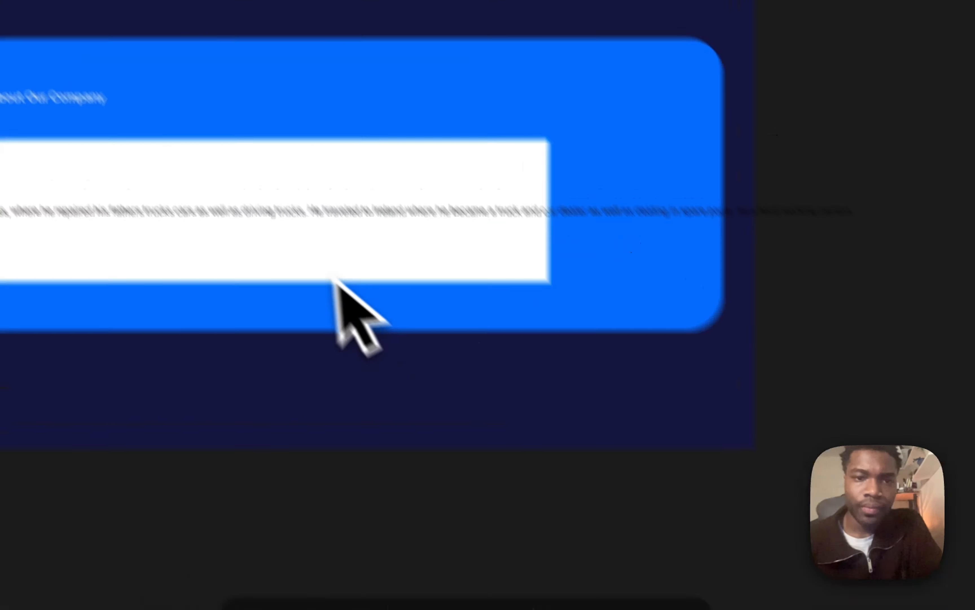
Narrow the pasted paragraph's text box until it wraps inside the white stack
click(424, 403)
scroll(896, 369, down, 5)
scroll(897, 367, up, 5)
drag(681, 370, 568, 368)
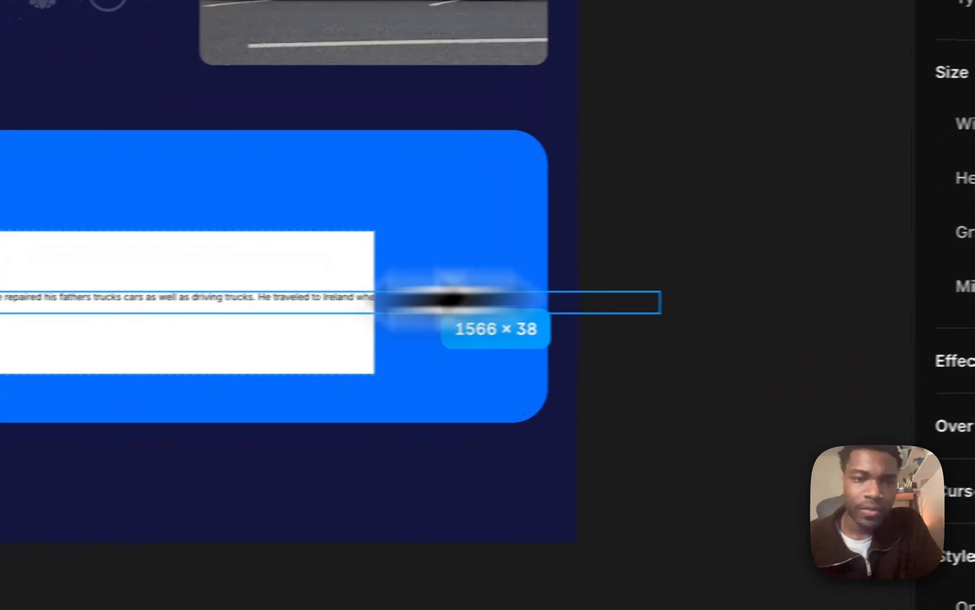
drag(451, 299, 349, 301)
Change the paragraph's font to DM Sans and enlarge its size to 36 pixels
scroll(849, 238, down, 8)
click(851, 229)
text(dm)
key(BackSpace)
key(BackSpace)
click(830, 248)
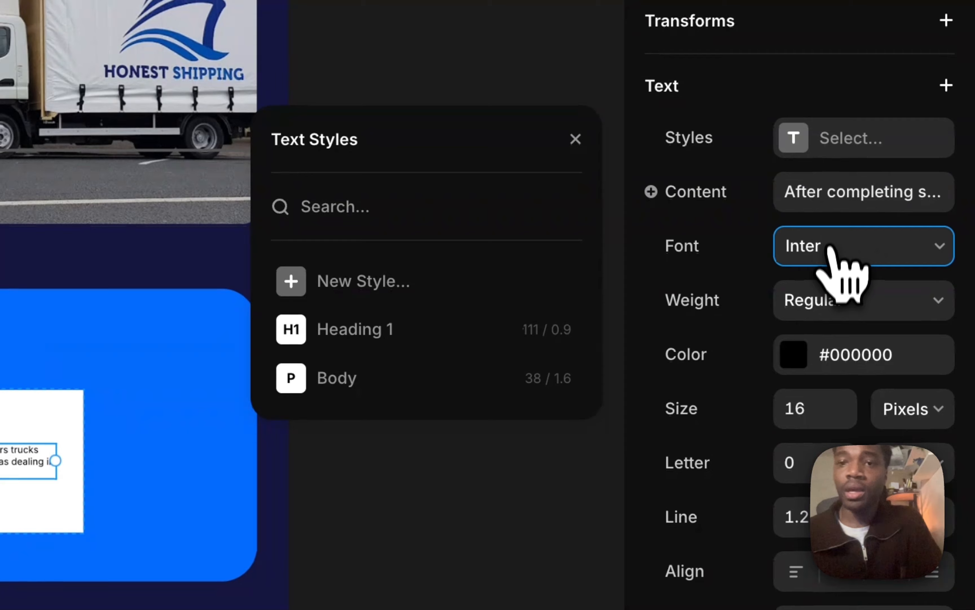
text(dms)
key(BackSpace)
click(448, 490)
click(844, 398)
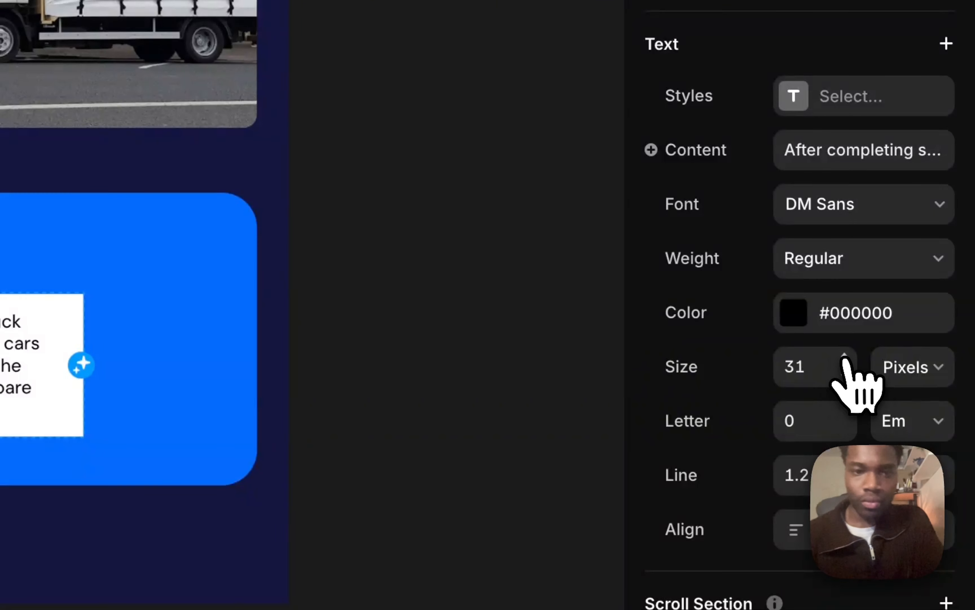
Make the paragraph fill its stack's height and stretch the white stack to 306 px tall
scroll(773, 298, up, 7)
click(937, 389)
click(937, 389)
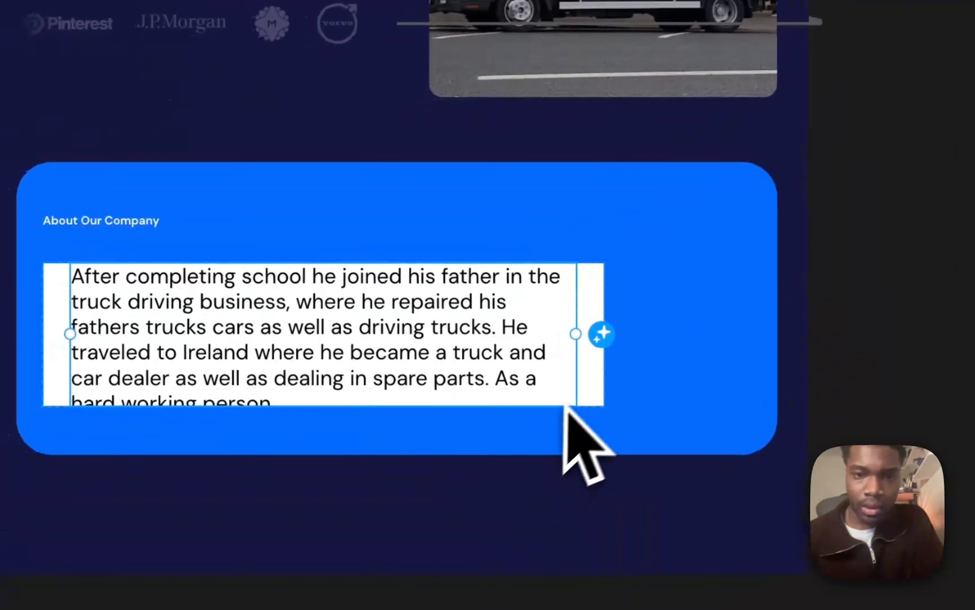
click(590, 396)
drag(574, 406, 574, 434)
mouse_move(594, 263)
mouse_down()
mouse_move(594, 228)
mouse_move(594, 252)
mouse_up()
Remove the paragraph stack's white fill and set the paragraph's text colour to #FFFFFF
click(947, 160)
click(335, 363)
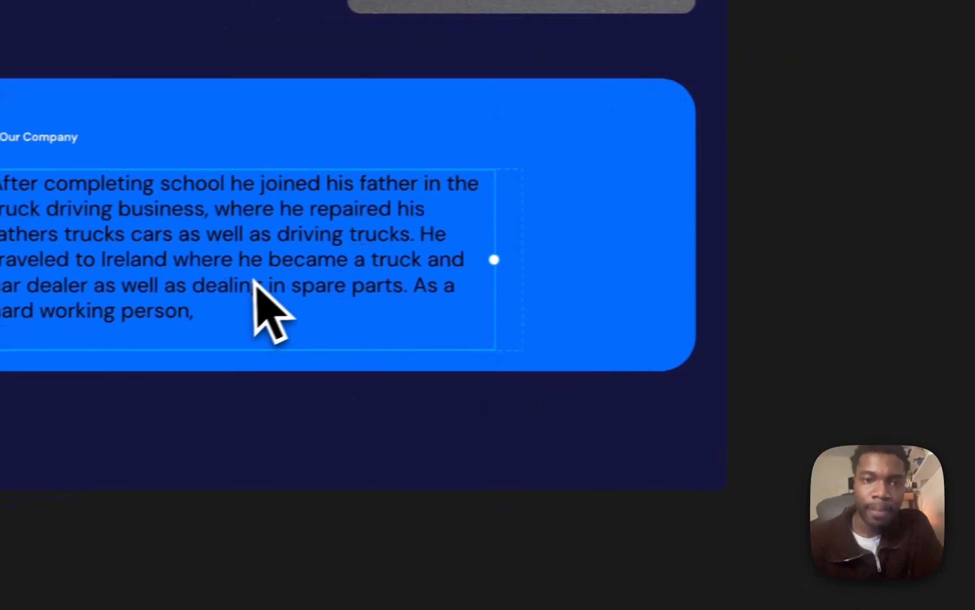
double_click(254, 279)
click(793, 207)
click(386, 389)
click(577, 180)
Distribute the paragraph stack's content from the start so the text lines up with the About Our Company label
click(258, 358)
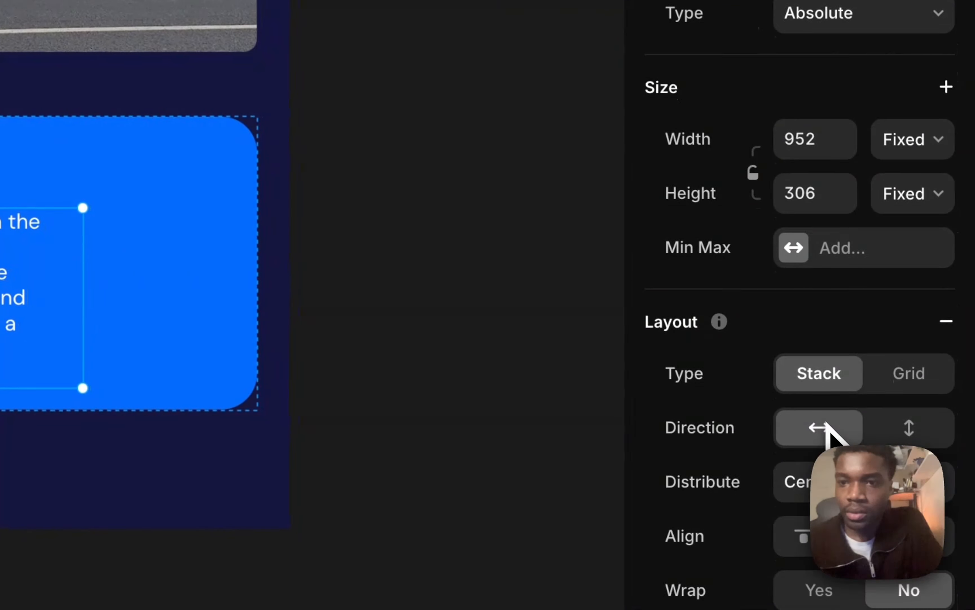
scroll(826, 423, down, 1)
click(822, 457)
click(802, 431)
click(600, 545)
Change the paragraph's relative width so its text spans the full width of its stack
scroll(545, 203, down, 6)
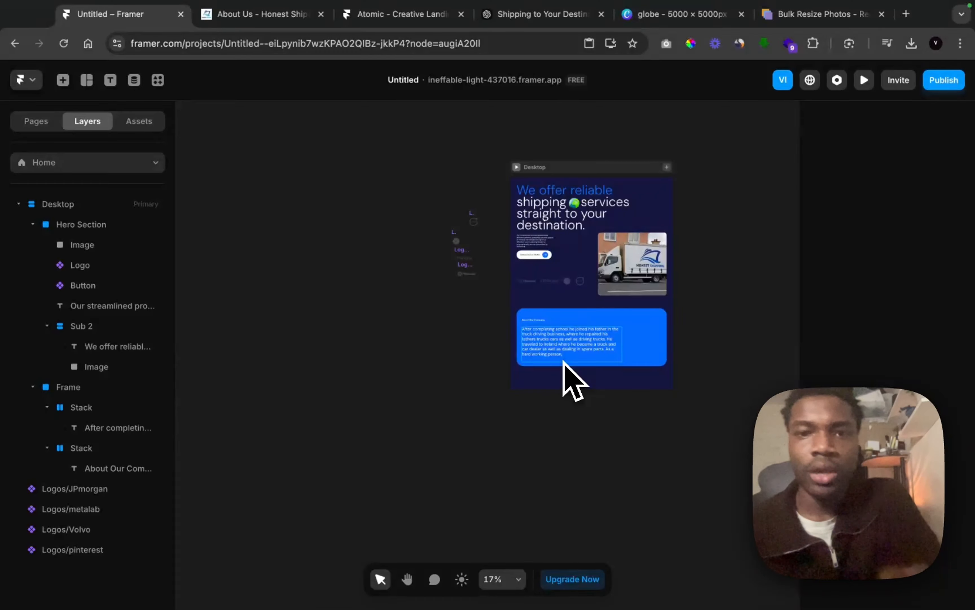
scroll(564, 361, up, 5)
scroll(560, 377, down, 2)
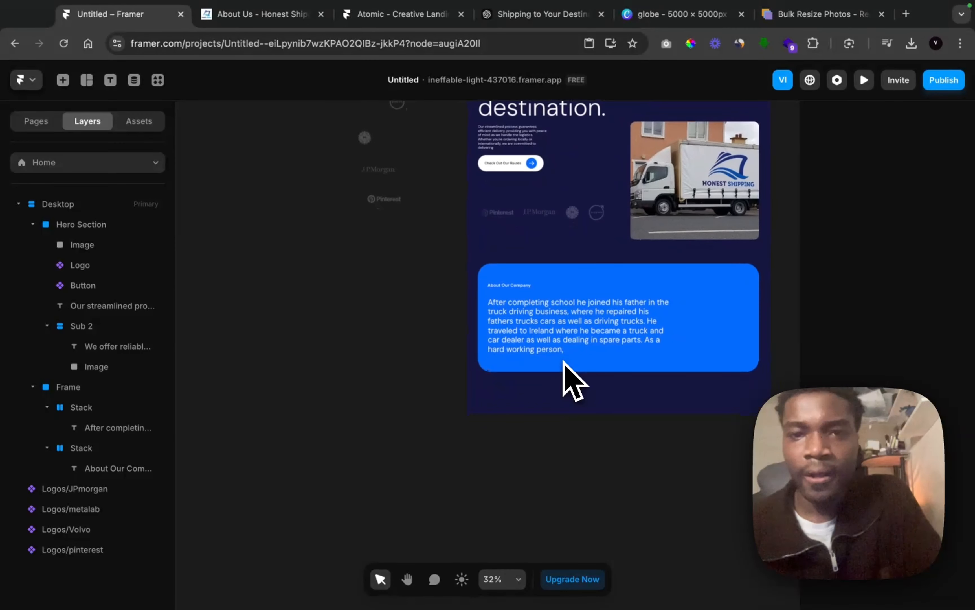
scroll(557, 360, down, 4)
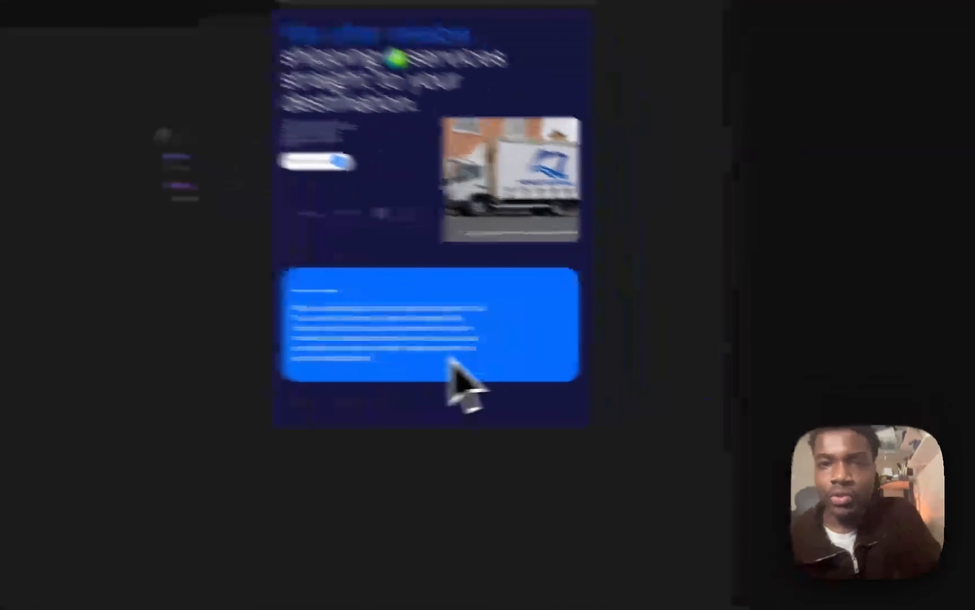
click(621, 347)
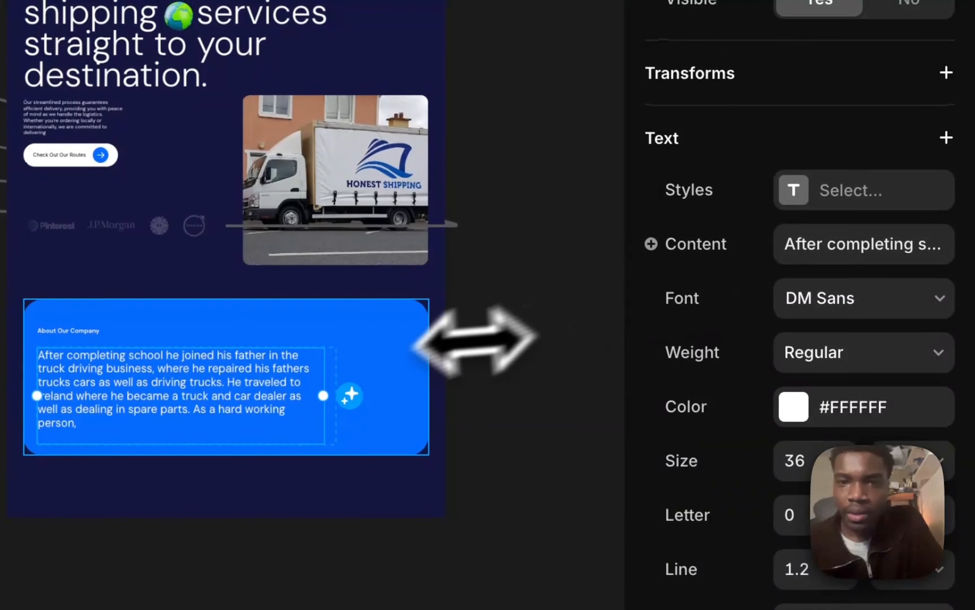
scroll(878, 206, up, 10)
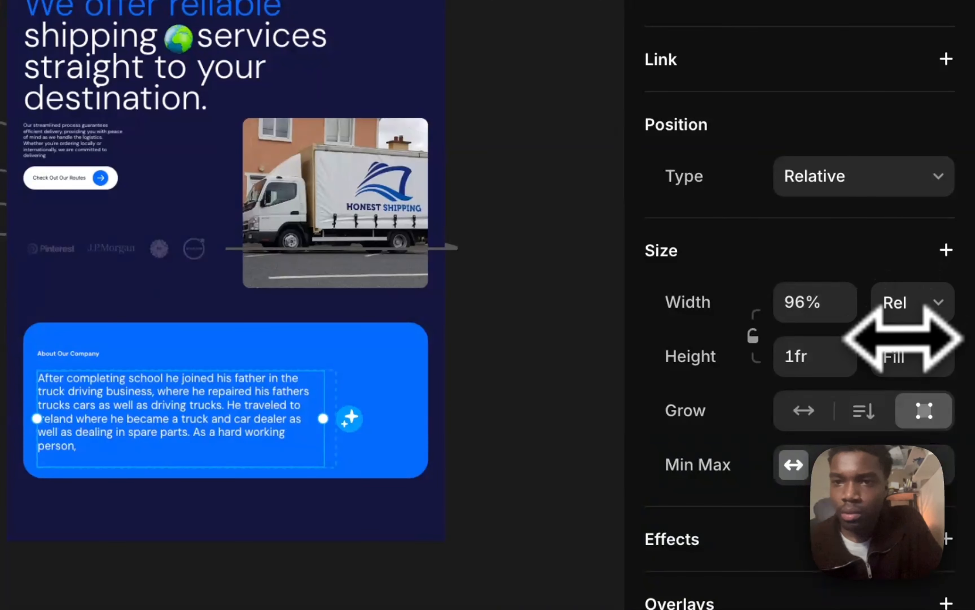
click(918, 316)
click(895, 331)
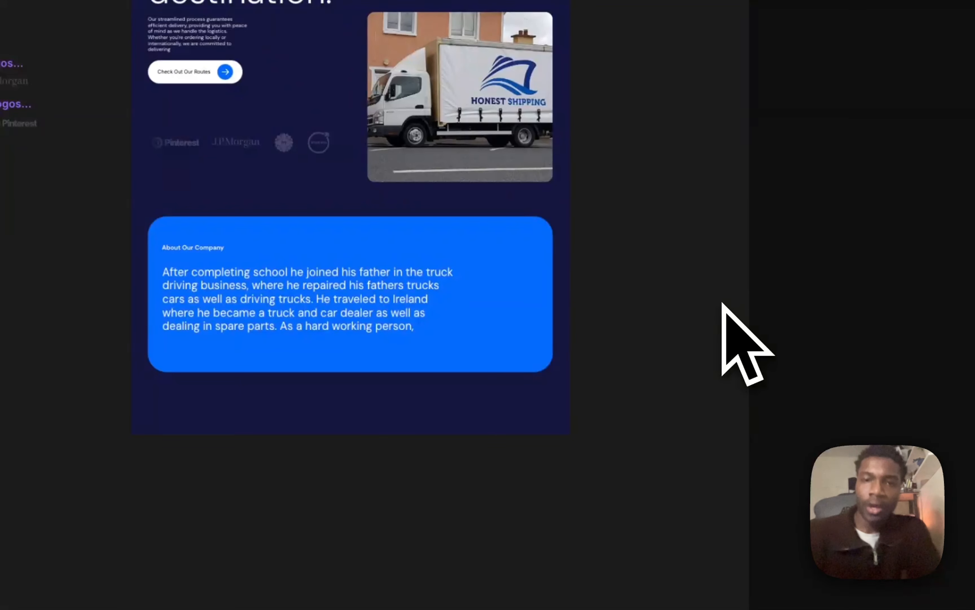
Try to place the first project Button component inside the blue About Our Company section
scroll(627, 366, down, 5)
scroll(624, 368, up, 8)
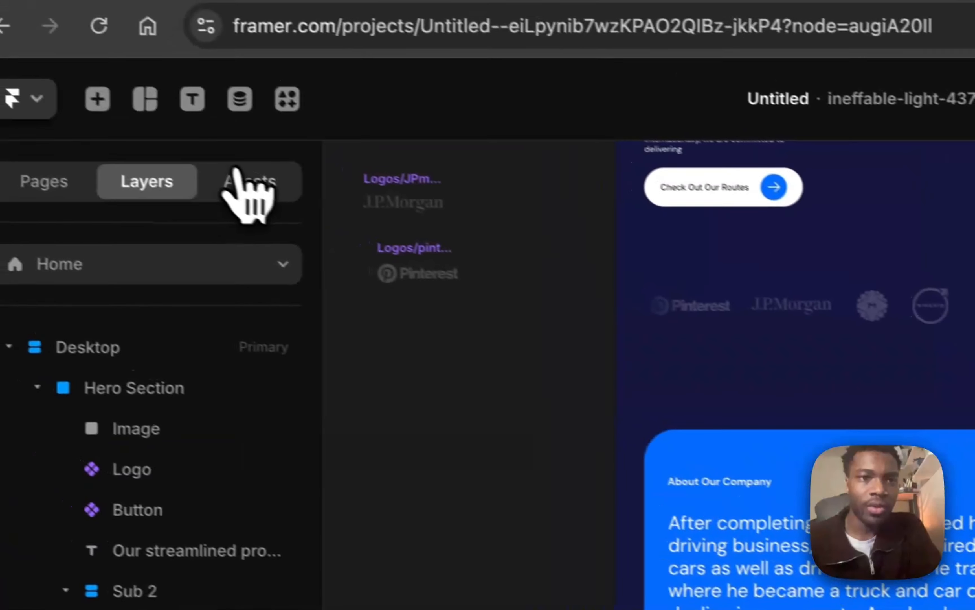
click(247, 189)
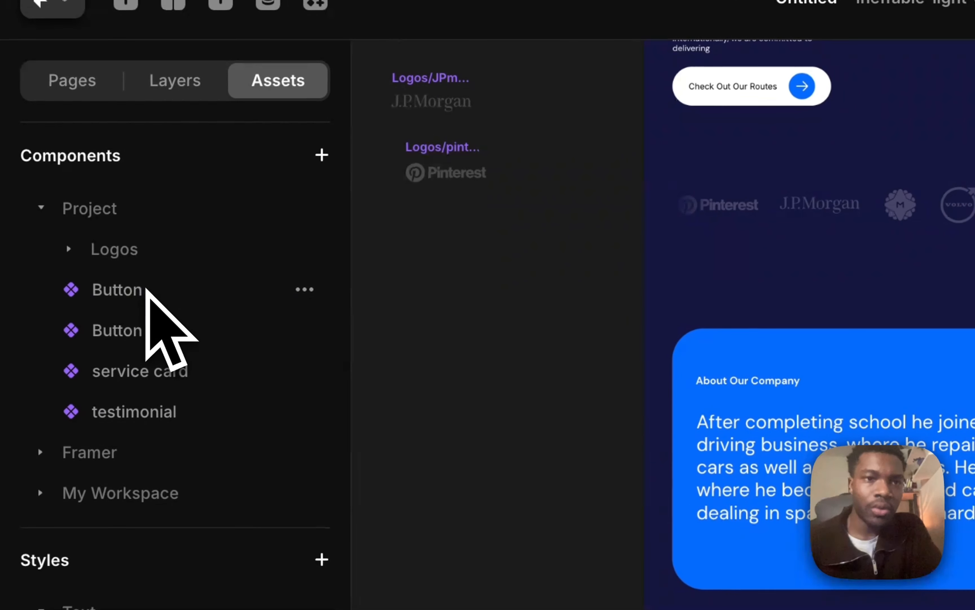
drag(166, 295, 843, 517)
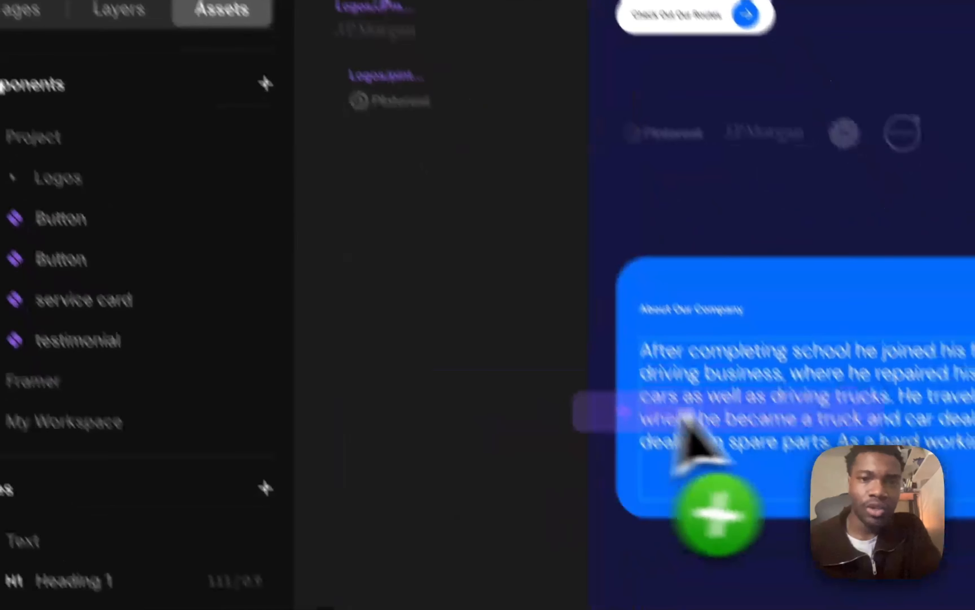
drag(730, 374, 710, 393)
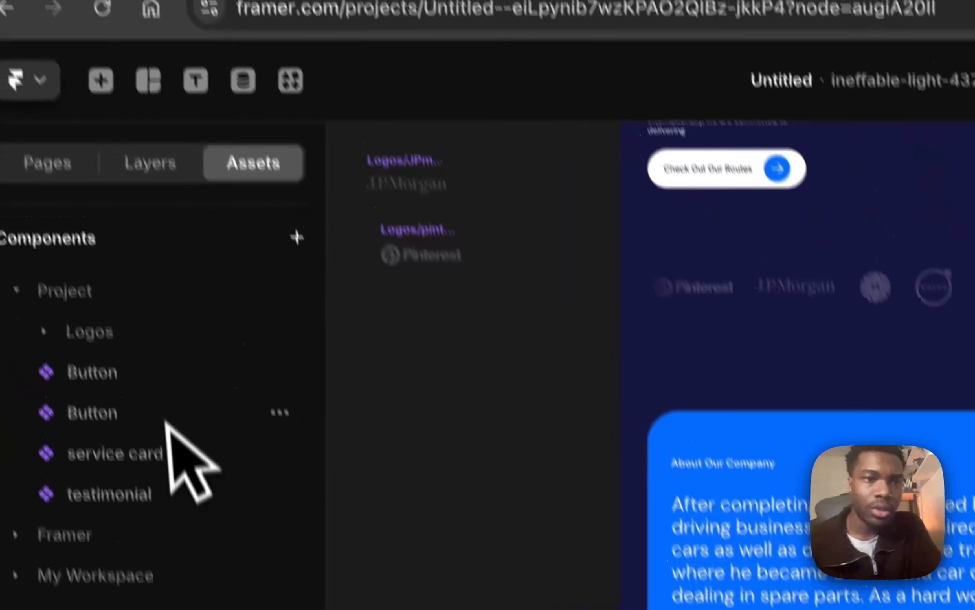
Inspect the second project Button component and place an instance of it, Check Out Our Routes, inside the About Our Company paragraph's stack
click(169, 468)
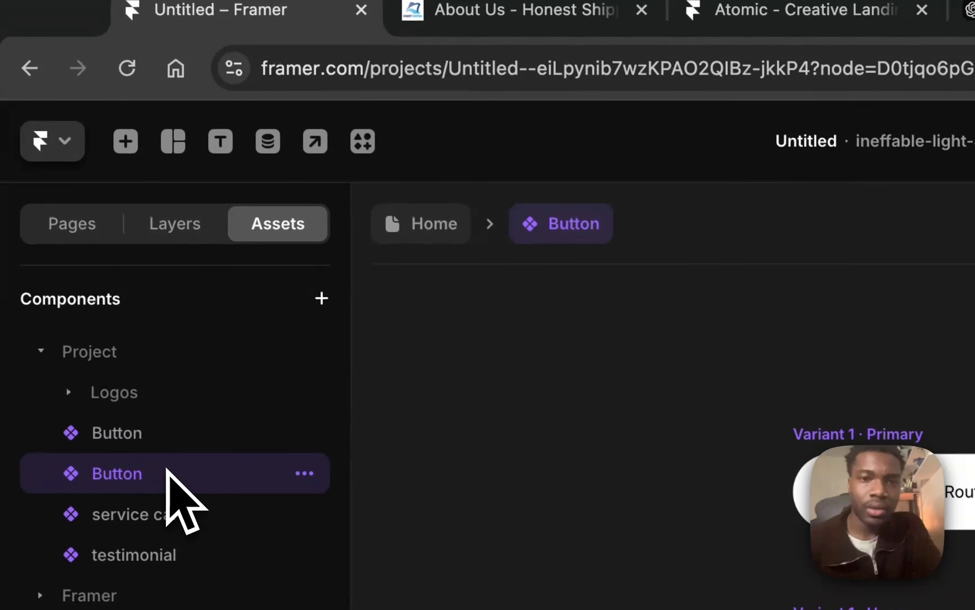
double_click(167, 472)
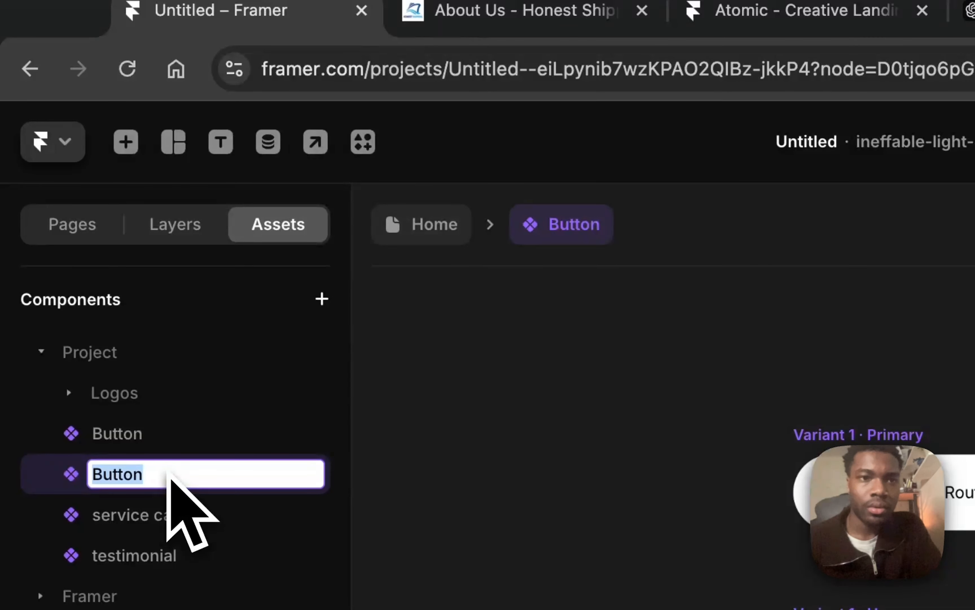
click(433, 224)
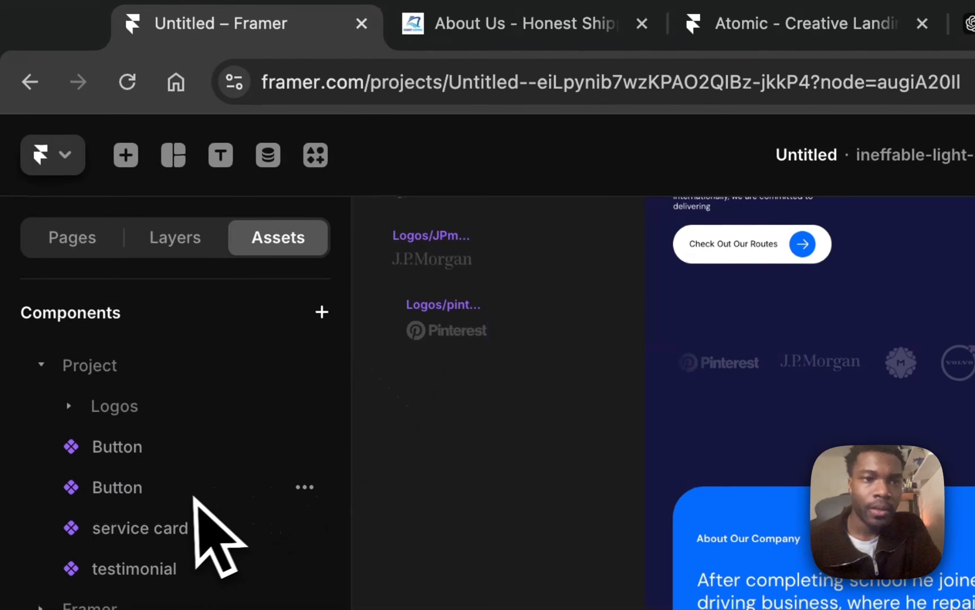
drag(194, 497, 818, 609)
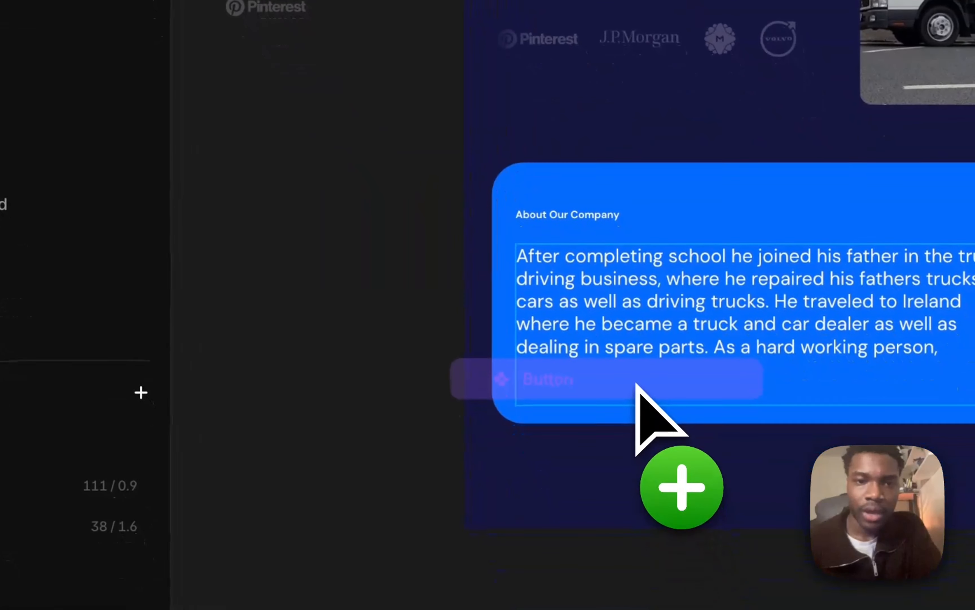
drag(637, 384, 637, 384)
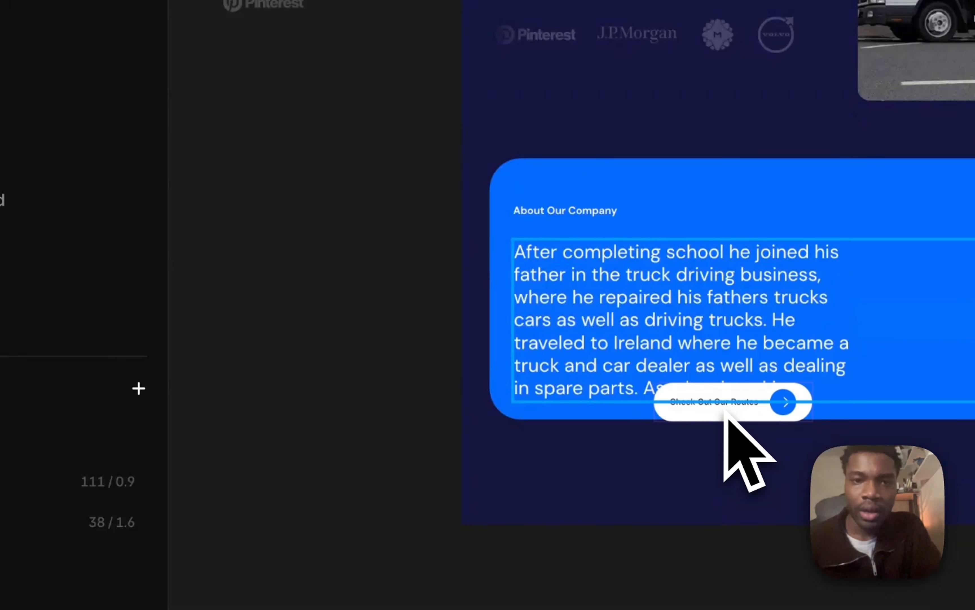
drag(726, 413, 724, 399)
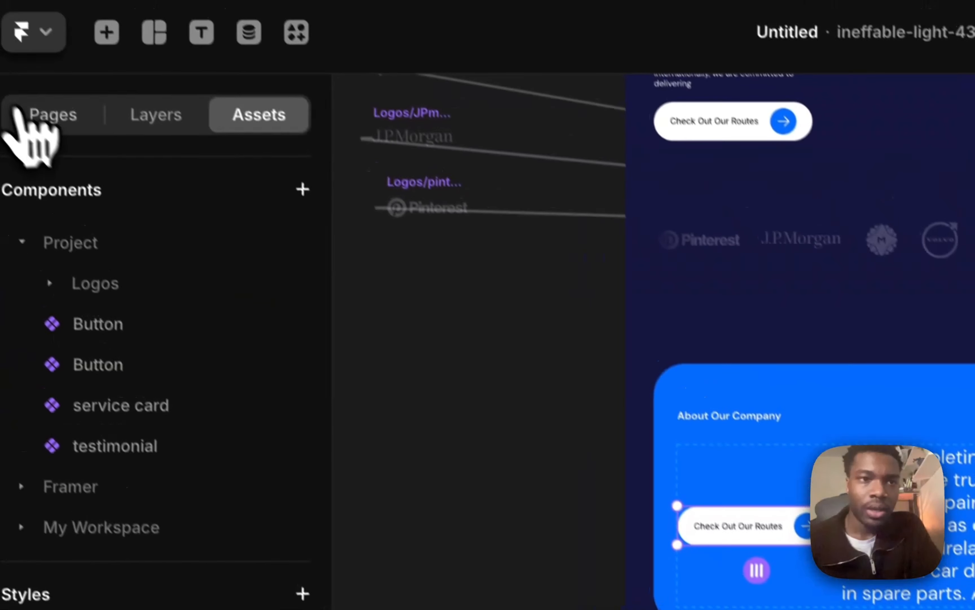
Set the layout direction of the stack holding the button and paragraph to vertical
click(66, 141)
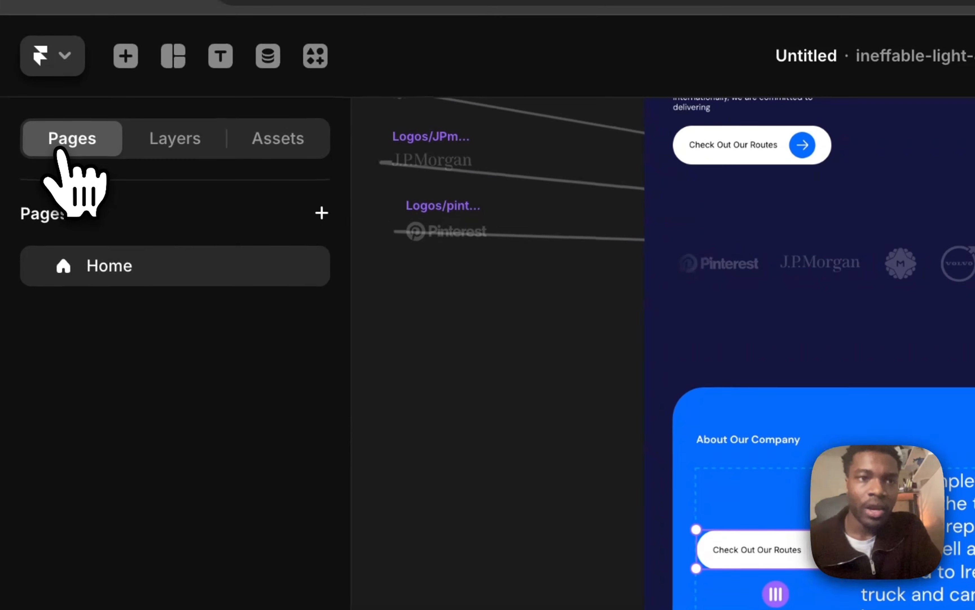
click(149, 145)
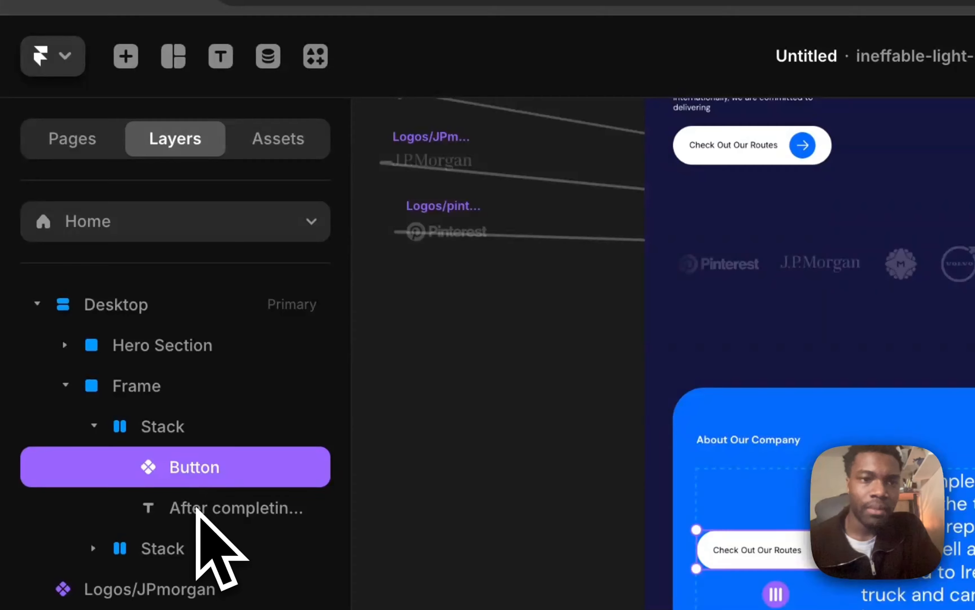
click(200, 427)
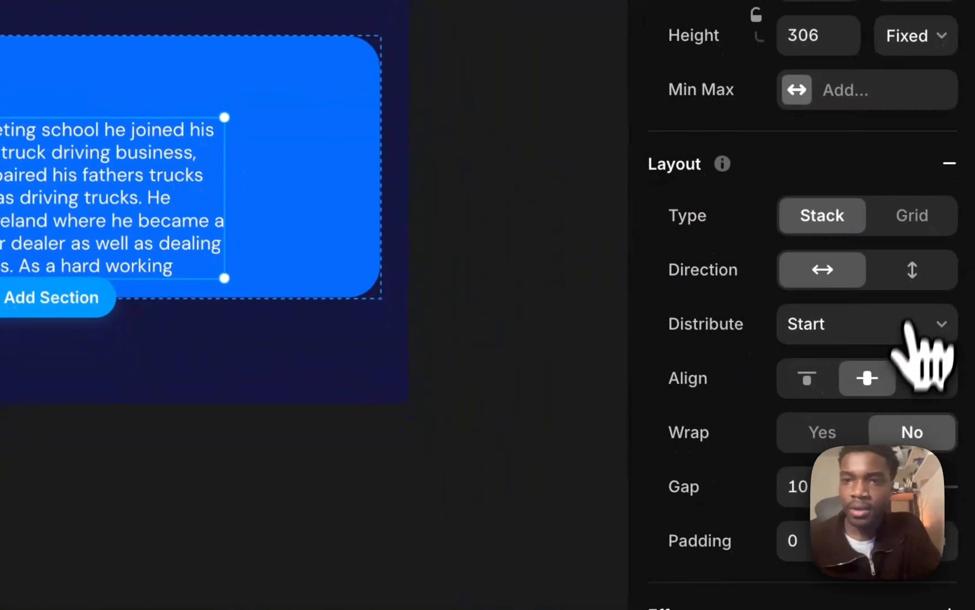
click(945, 435)
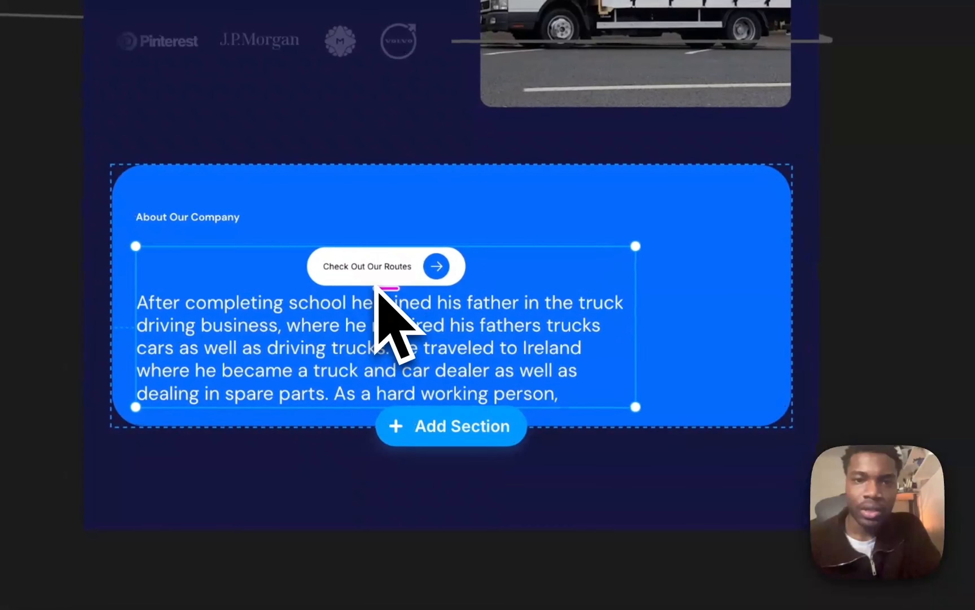
Reorder the stack so the Check Out Our Routes button sits below the paragraph, and align it with the text's left edge
drag(149, 221, 103, 250)
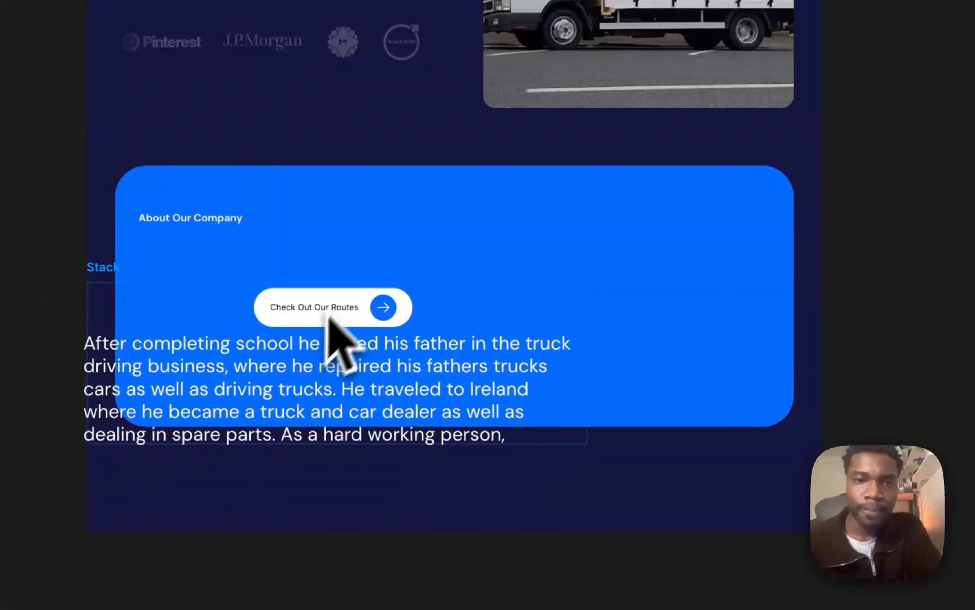
drag(329, 317, 339, 290)
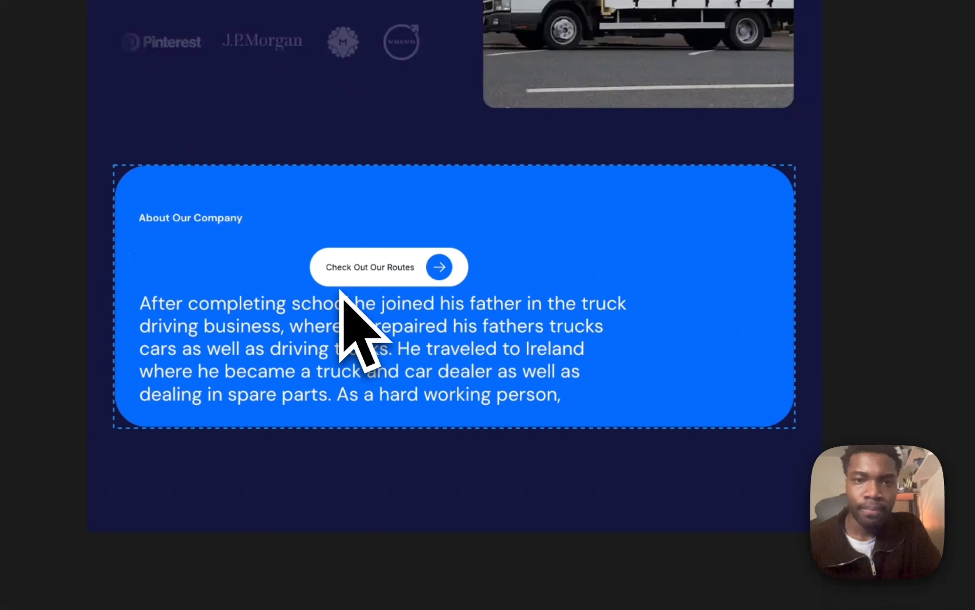
click(385, 274)
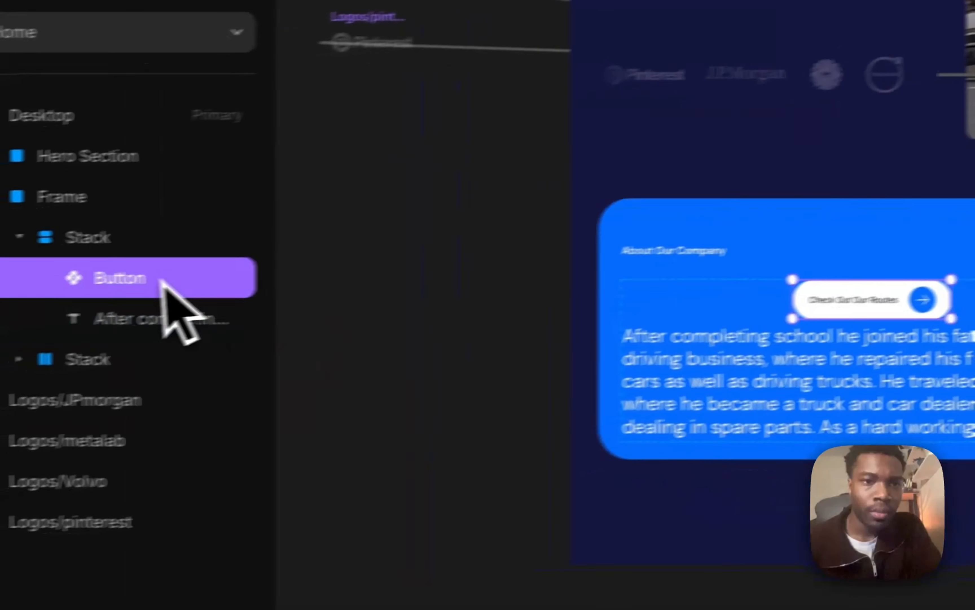
drag(163, 283, 156, 325)
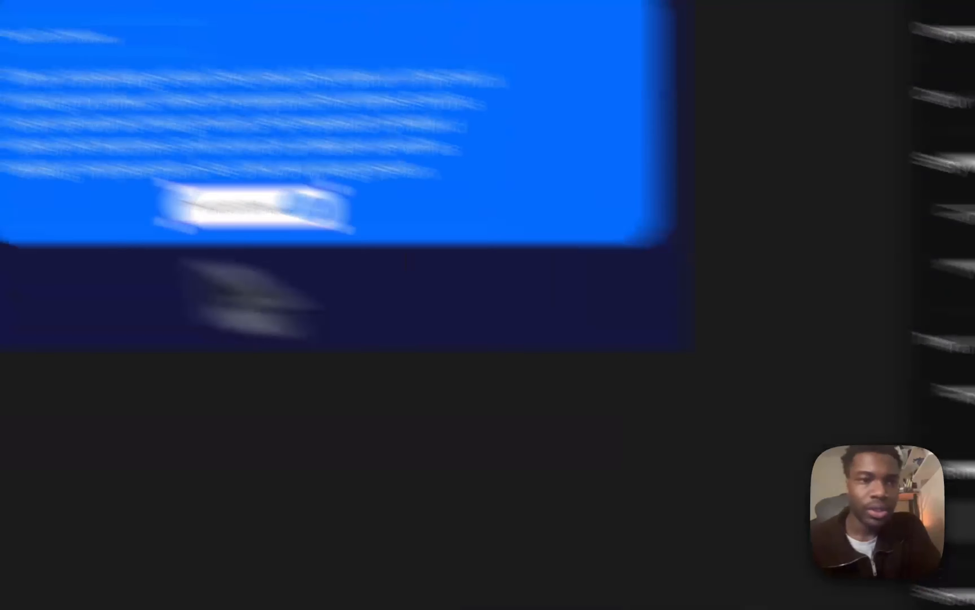
click(174, 229)
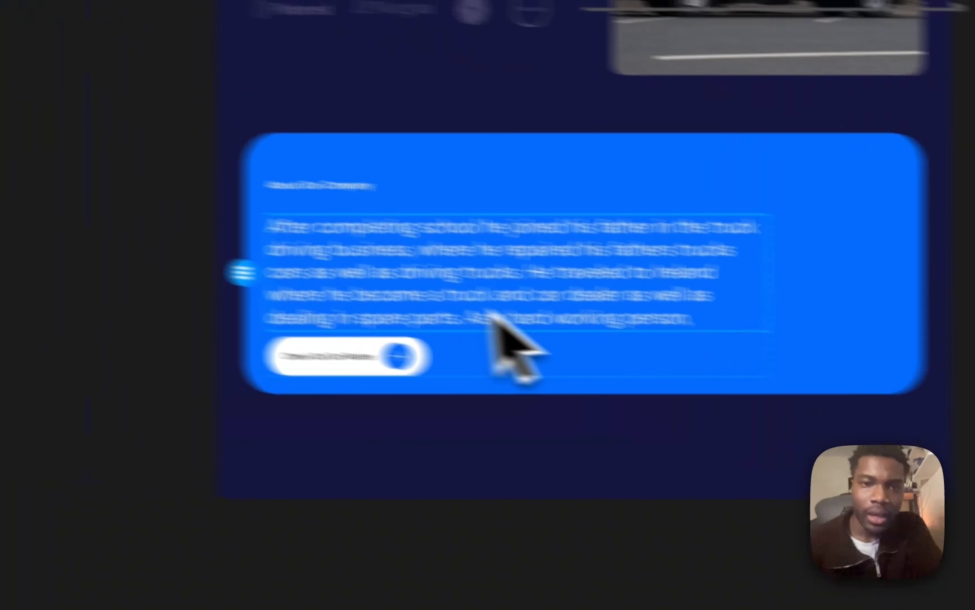
click(146, 300)
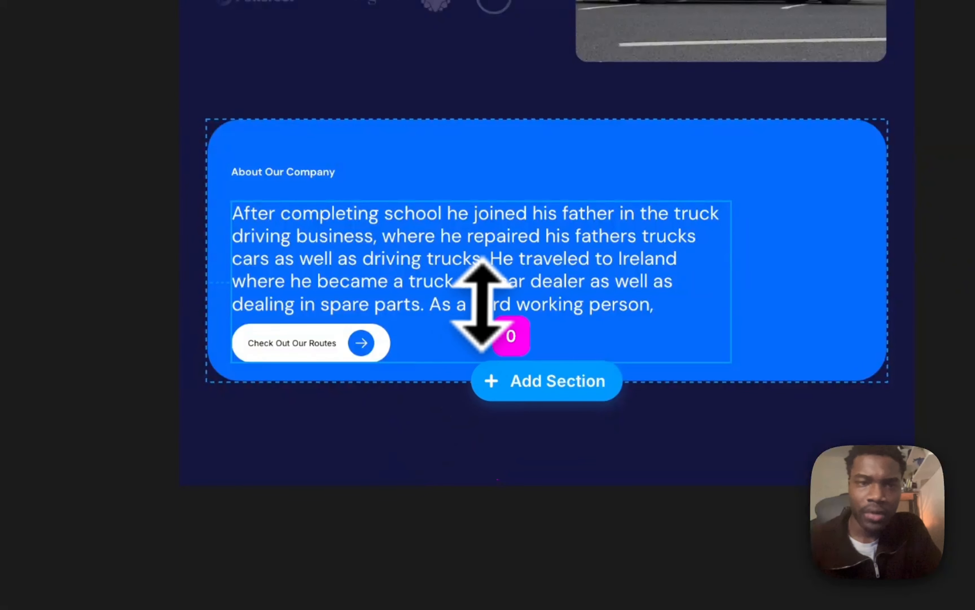
drag(479, 311, 497, 326)
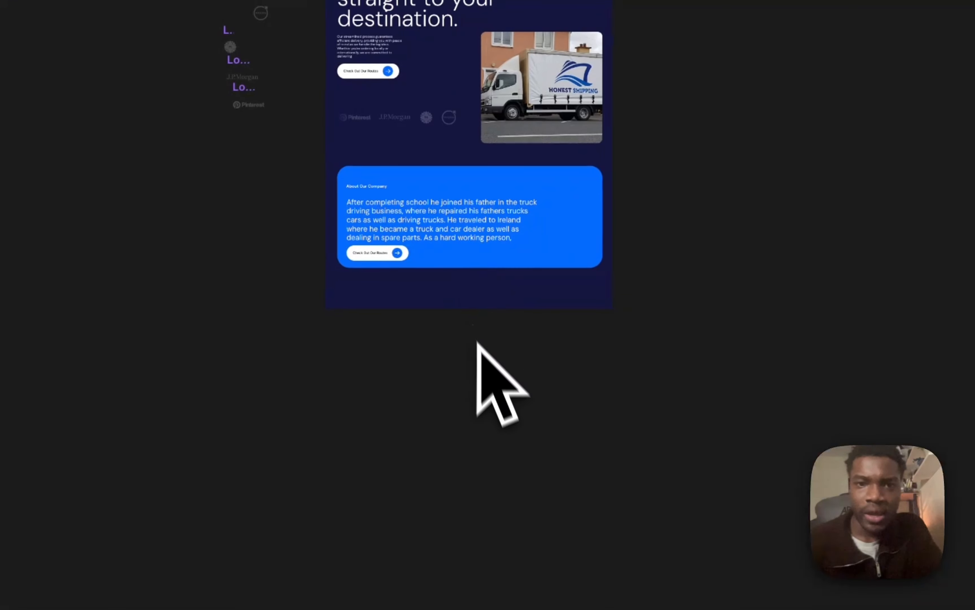
Add a second variant to the Check Out Our Routes button component and remove that variant's white fill
scroll(399, 255, up, 10)
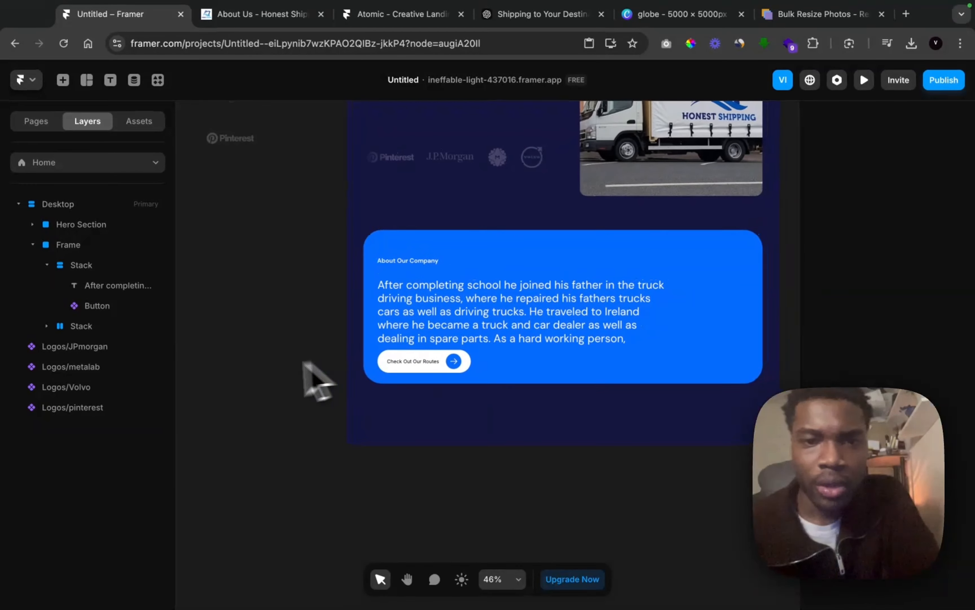
scroll(303, 361, left, 1)
scroll(303, 362, up, 1)
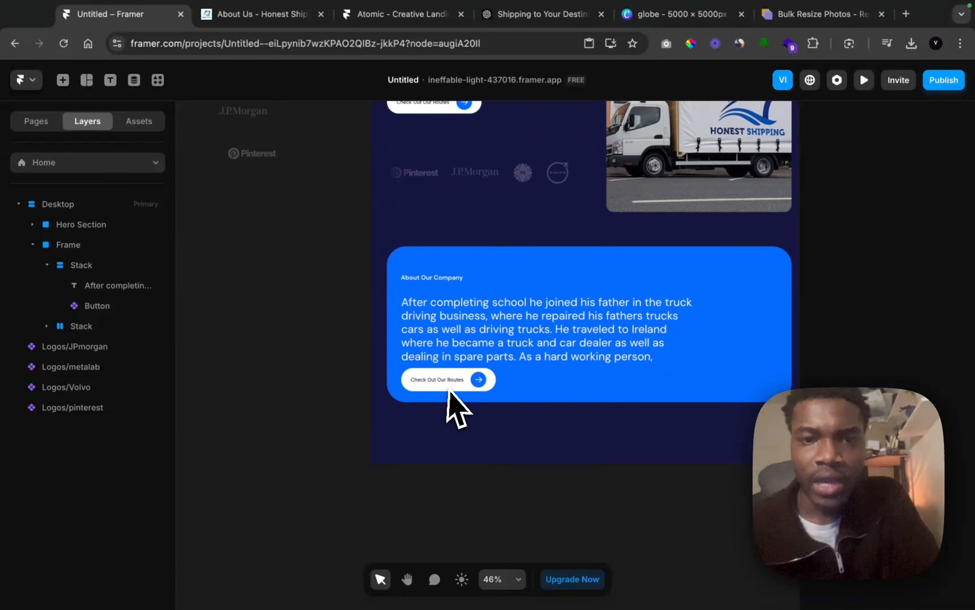
scroll(448, 390, down, 5)
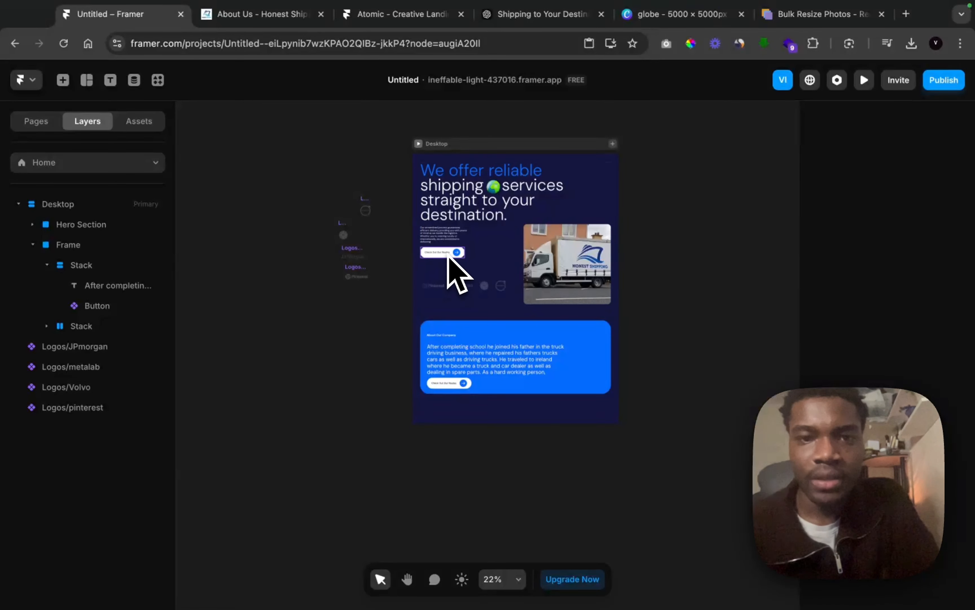
double_click(450, 383)
scroll(532, 345, down, 2)
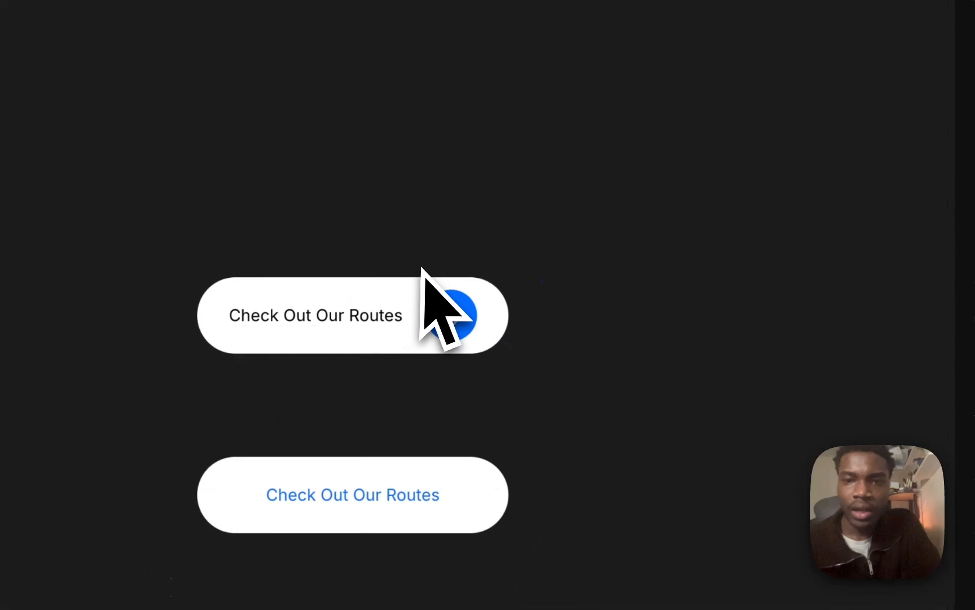
scroll(422, 268, down, 3)
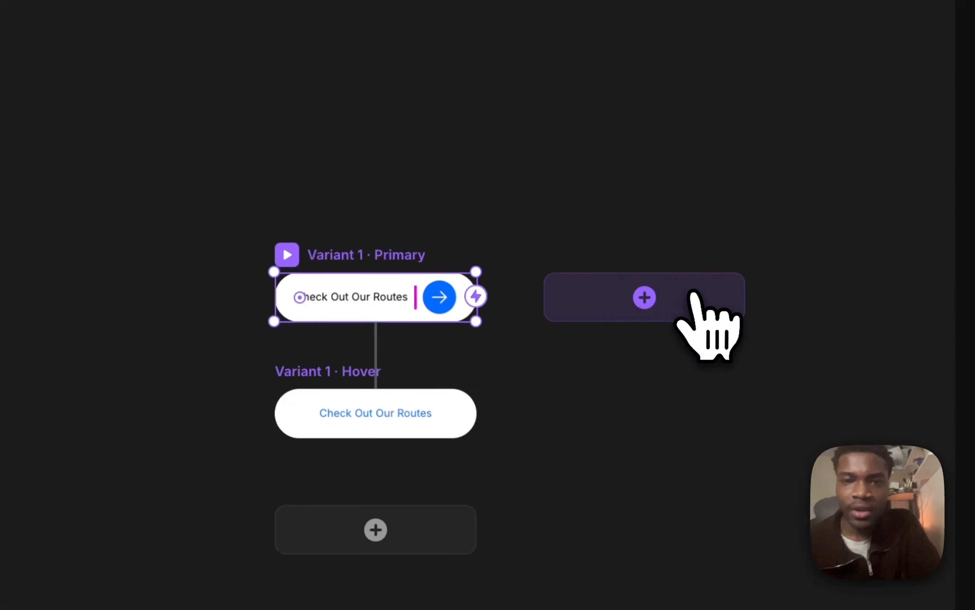
click(692, 297)
click(879, 221)
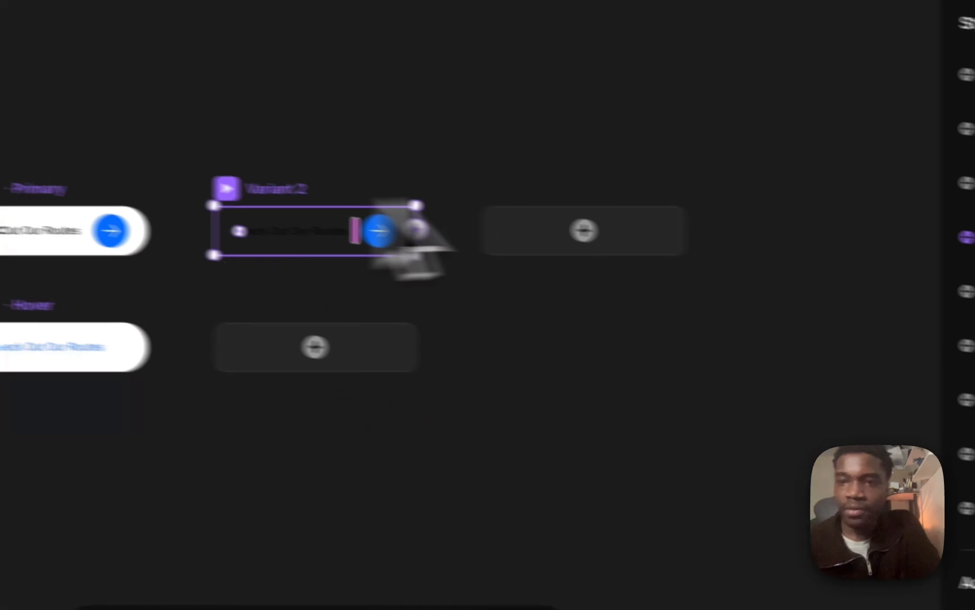
Lay out the blue About Our Company section's label and paragraph stacks as one vertical stack
click(691, 364)
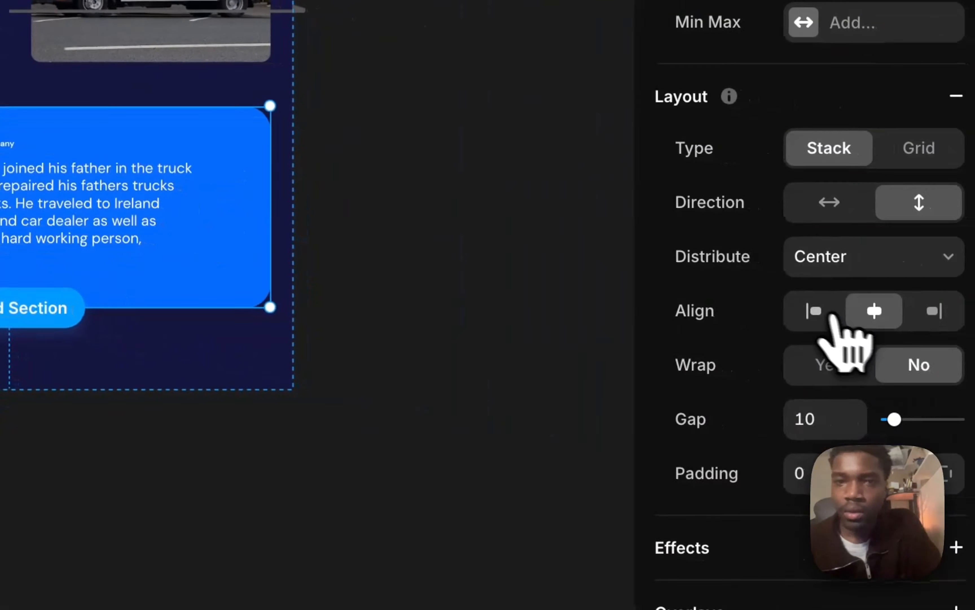
click(933, 384)
click(927, 437)
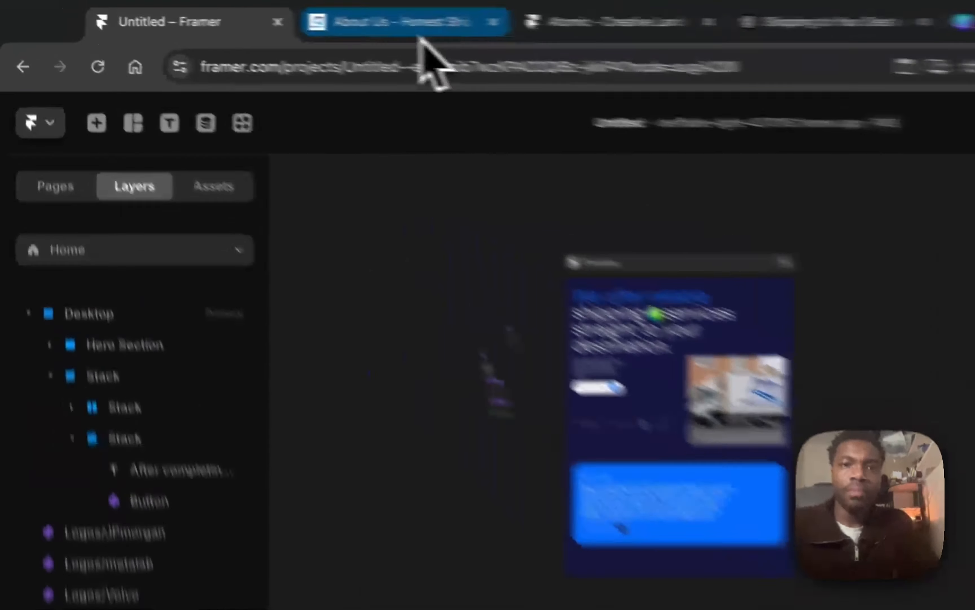
Switch to the existing Honest Shipping website's home page and review its Our Services and Client Testimonials sections
click(274, 17)
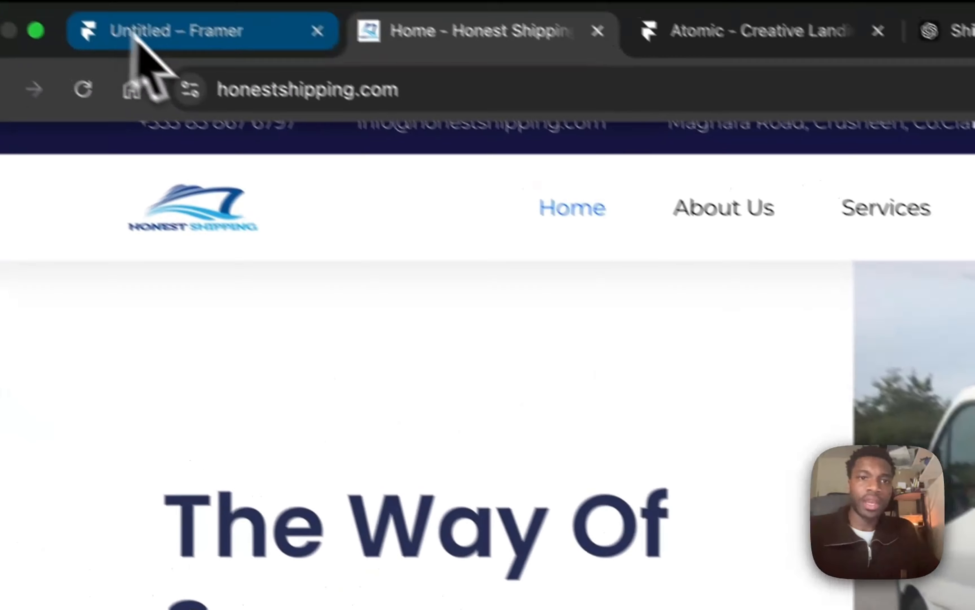
click(135, 35)
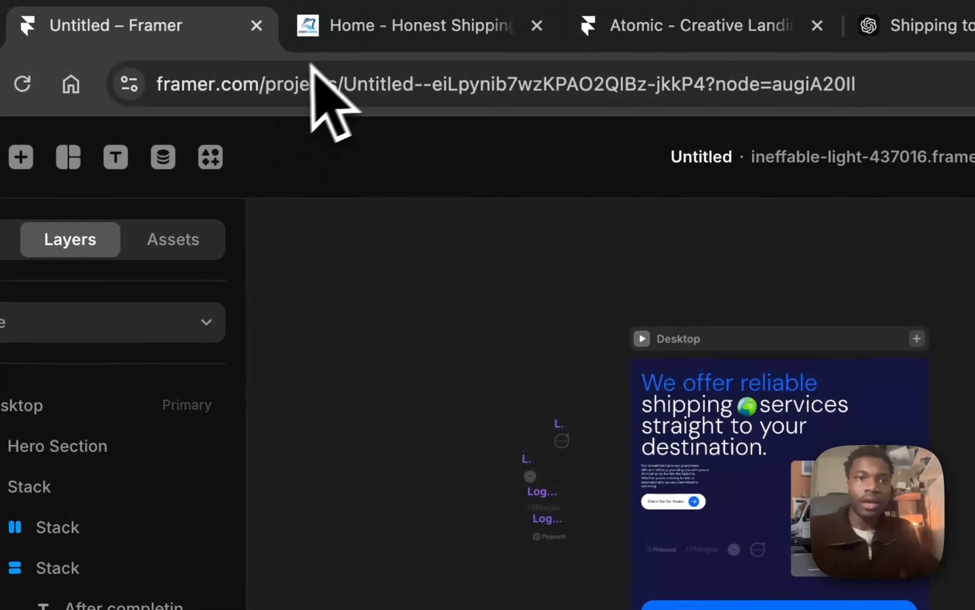
click(347, 28)
scroll(685, 524, down, 15)
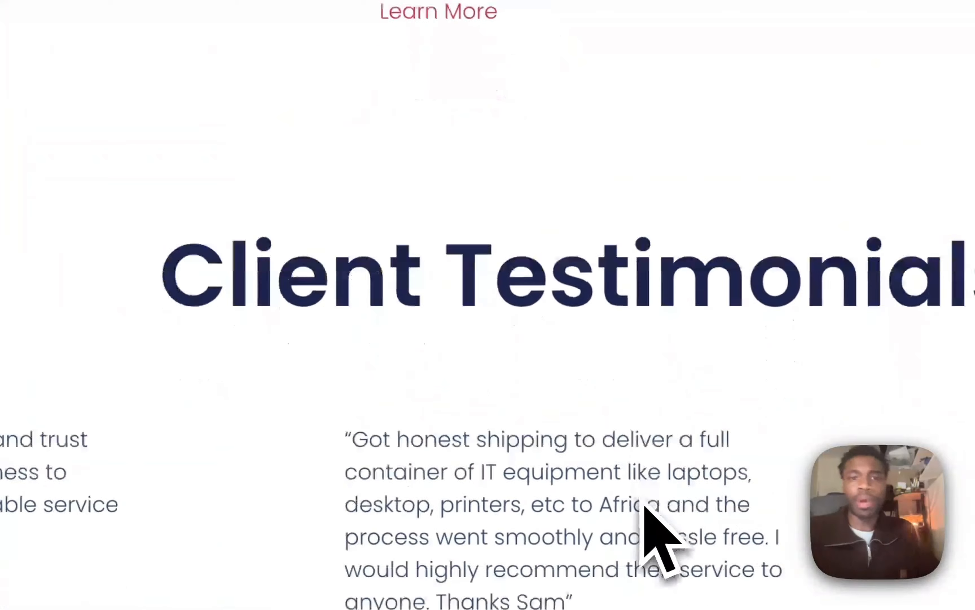
scroll(644, 510, up, 15)
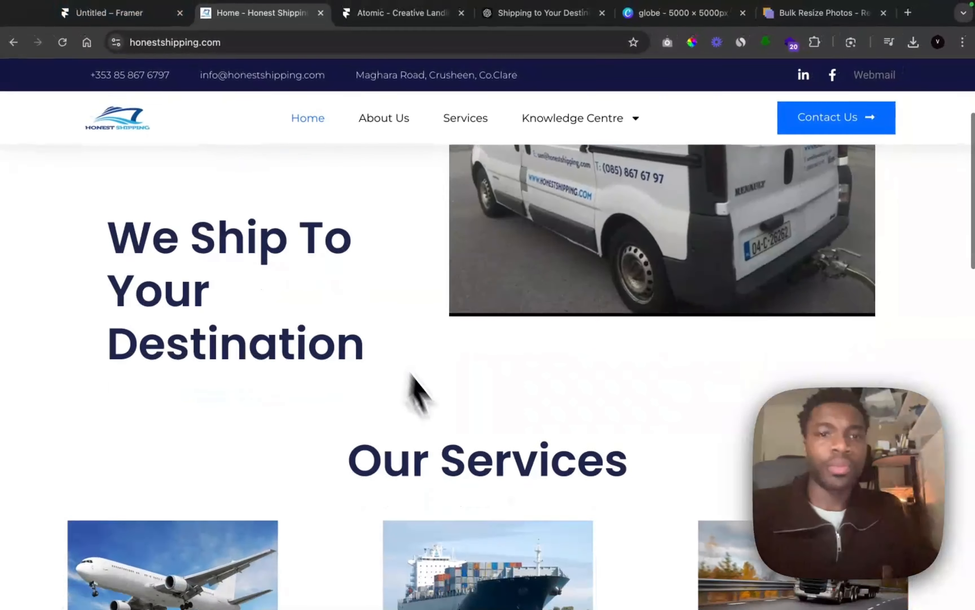
scroll(432, 415, down, 10)
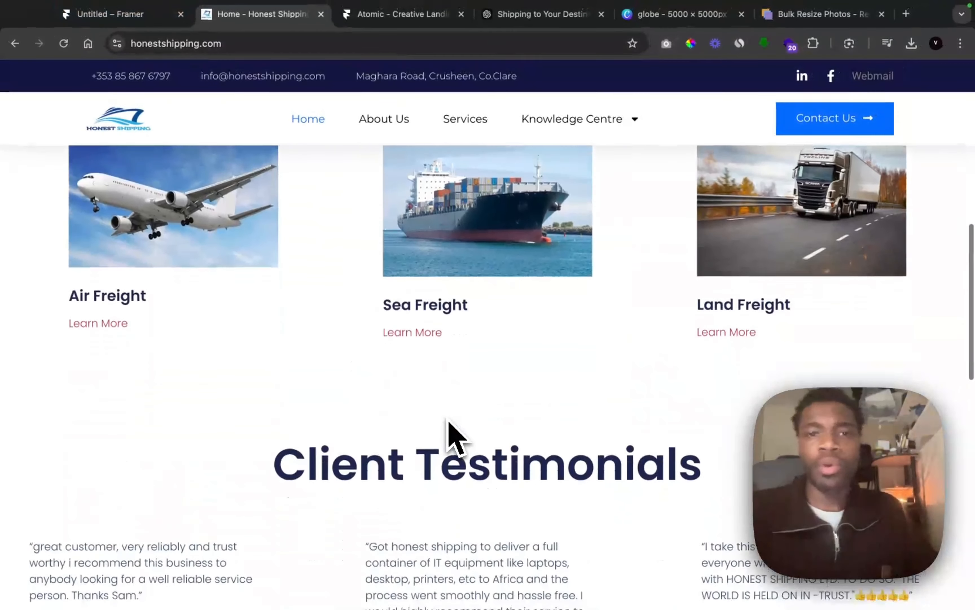
scroll(449, 432, up, 3)
scroll(450, 415, up, 1)
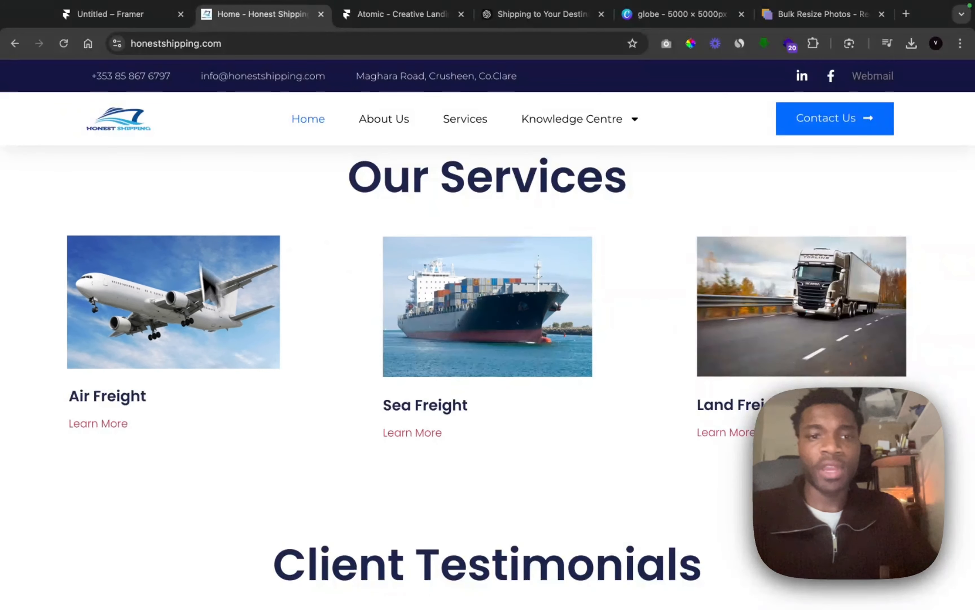
Look through the rest of the existing site's home page, and return to the Framer project
scroll(467, 392, down, 10)
scroll(359, 325, down, 8)
click(111, 15)
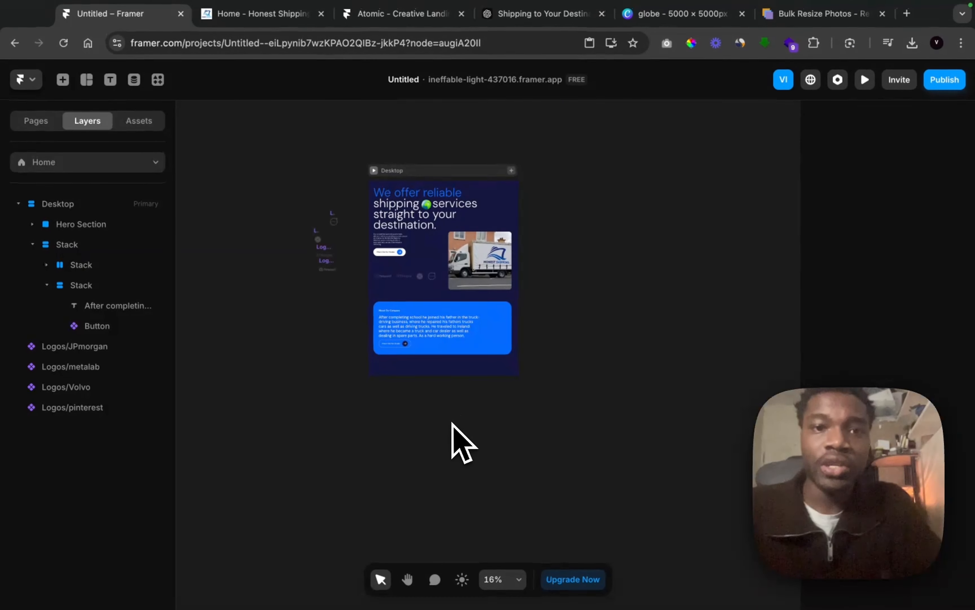
scroll(452, 423, up, 5)
scroll(452, 423, down, 4)
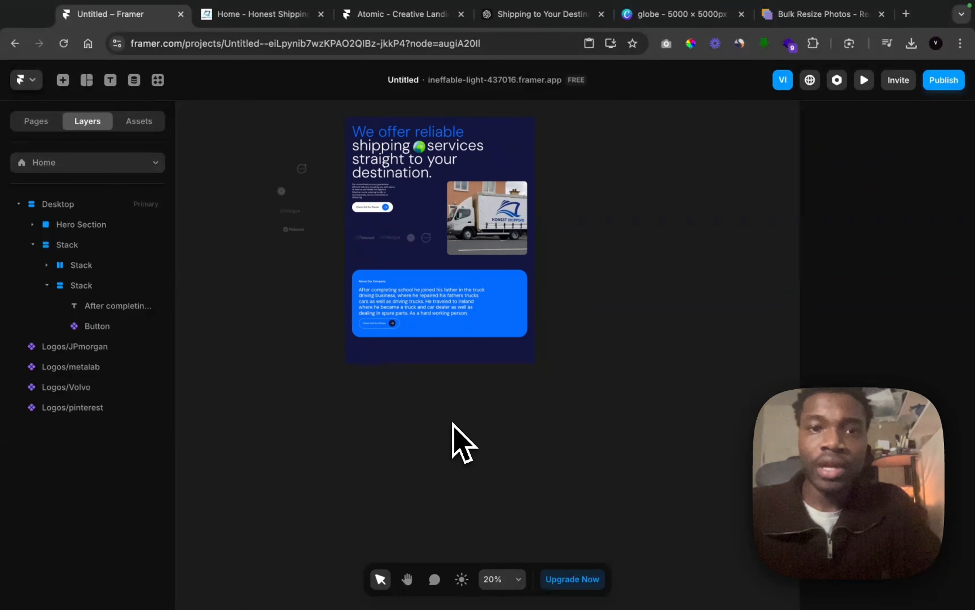
Apply the Heading 1 text style to the Our Services text below the blue company section
scroll(452, 423, up, 3)
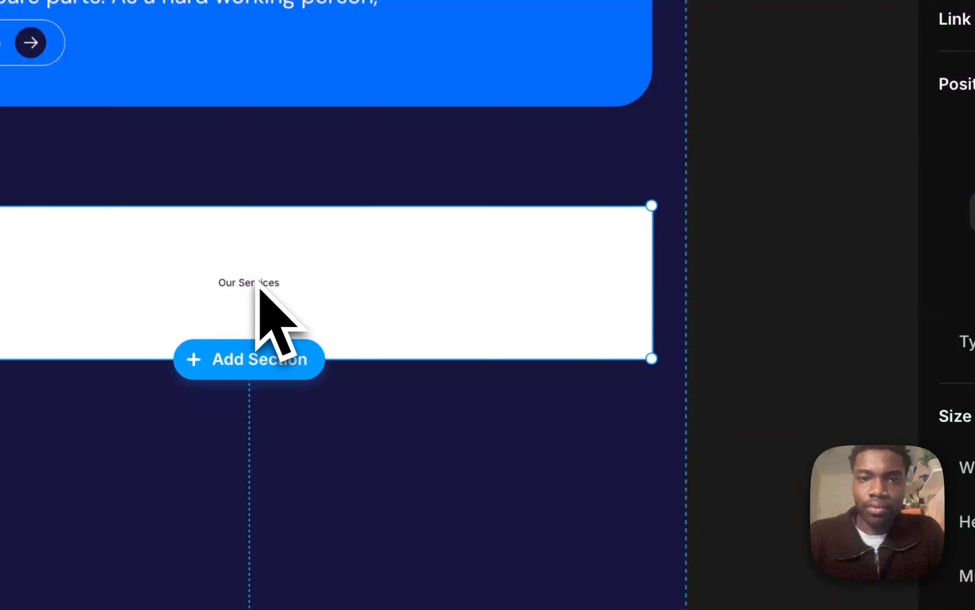
scroll(795, 447, down, 6)
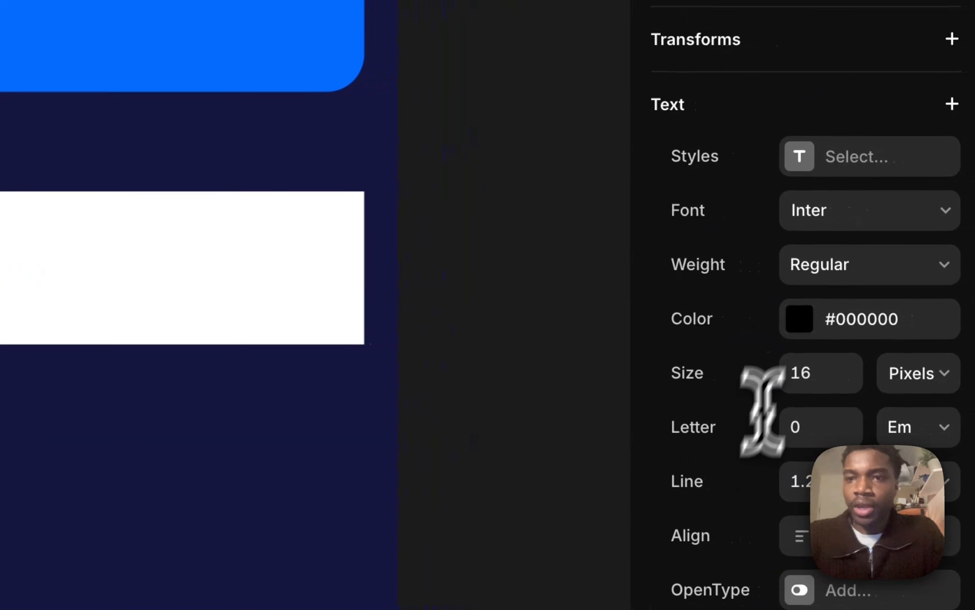
click(802, 171)
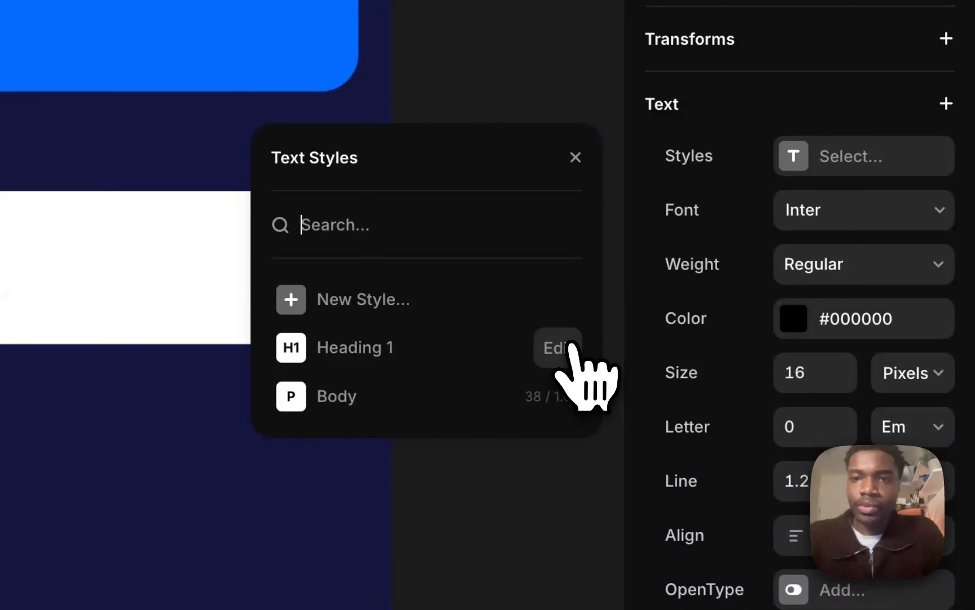
click(310, 353)
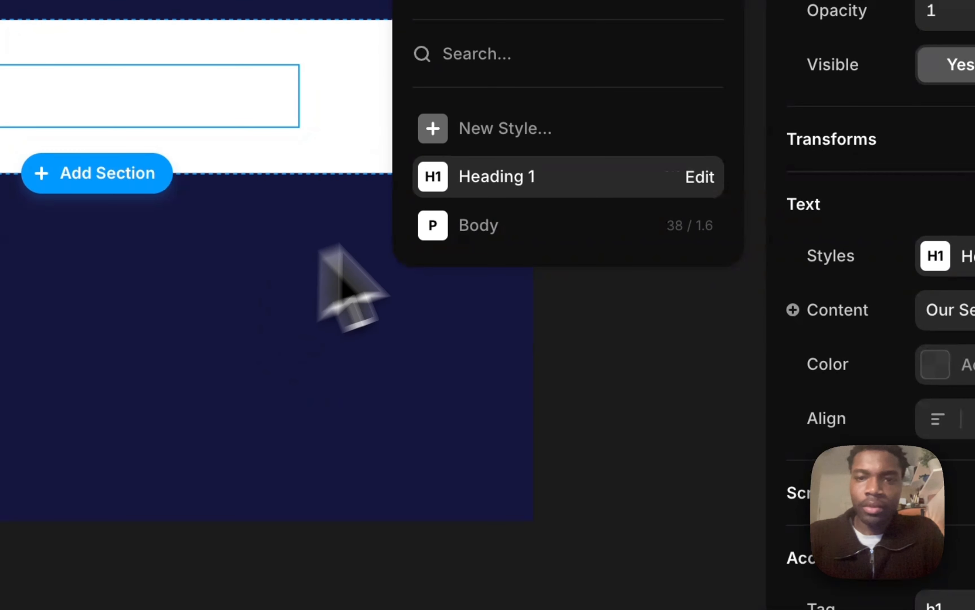
click(432, 358)
click(185, 91)
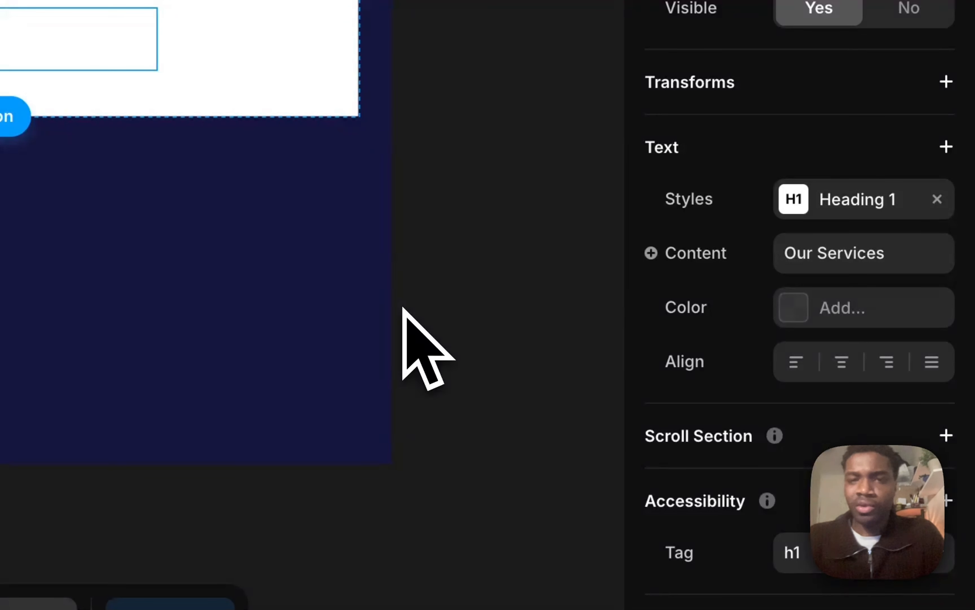
click(822, 308)
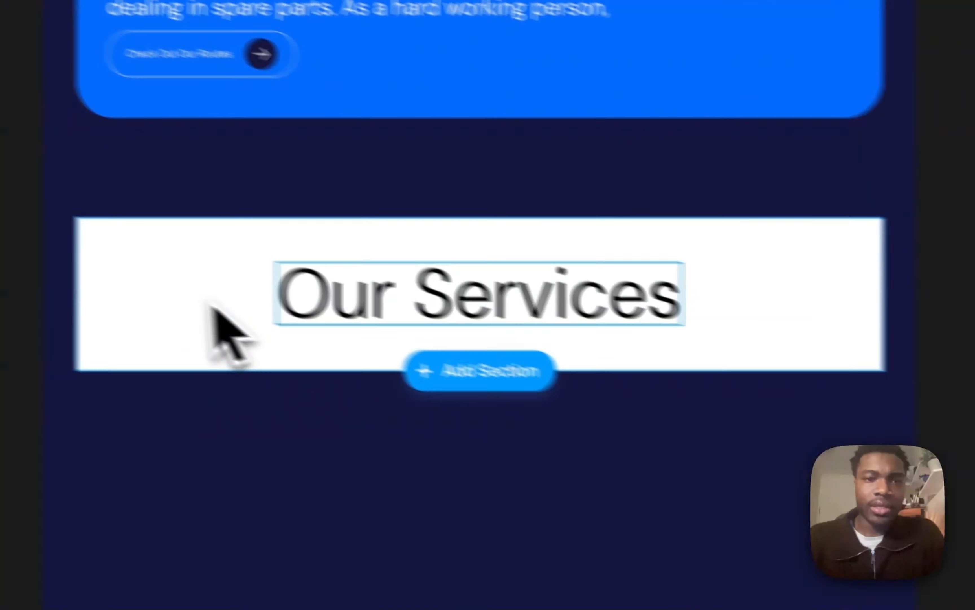
Set the Our Services stack's distribution to Start and remove its white fill
click(24, 278)
scroll(788, 355, down, 1)
scroll(788, 604, up, 5)
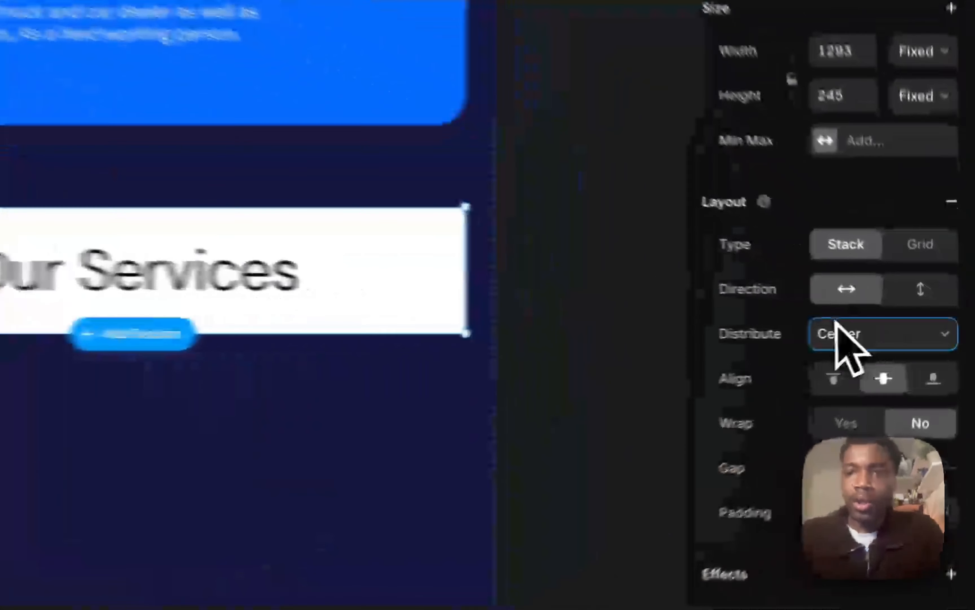
click(925, 328)
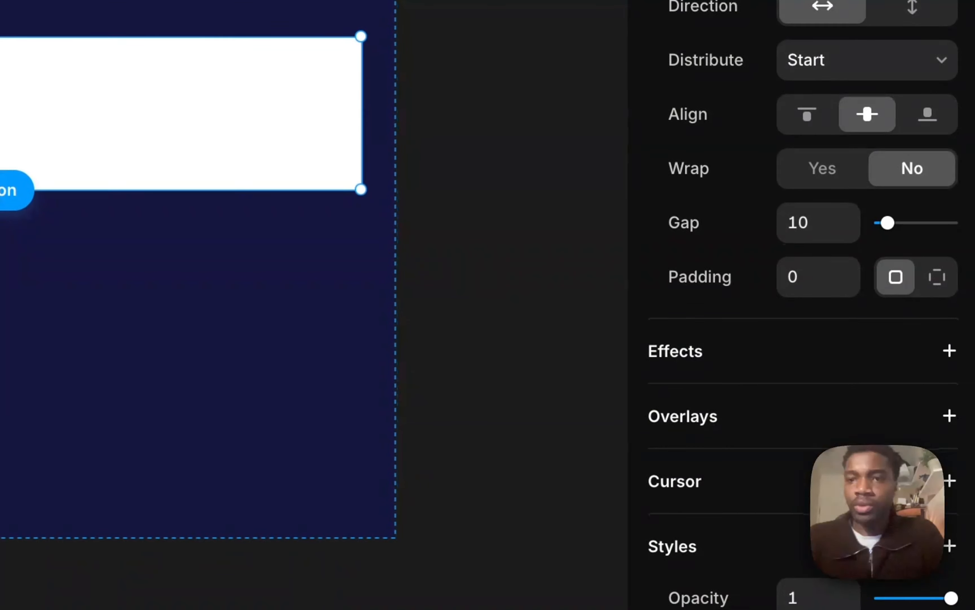
scroll(802, 305, down, 10)
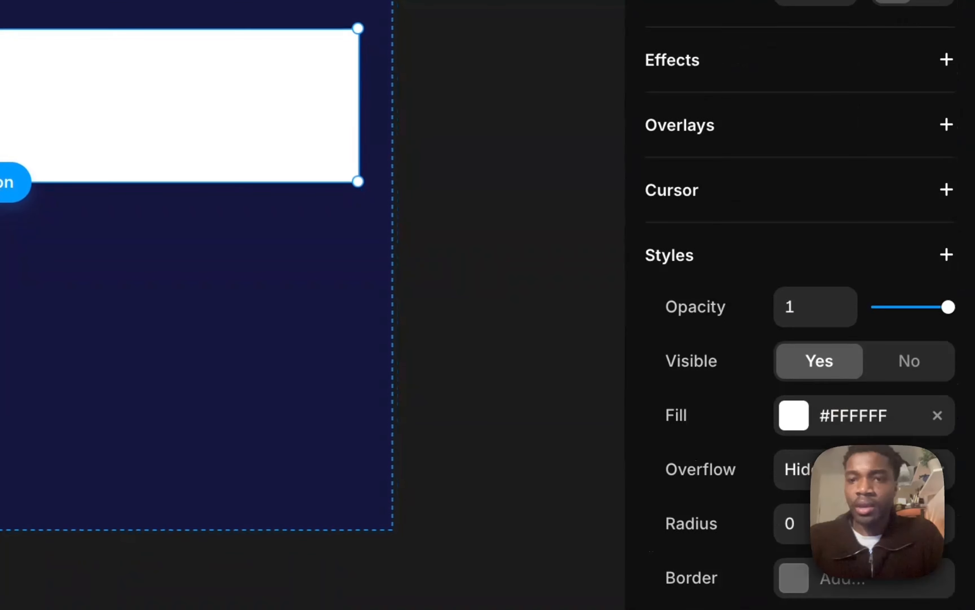
click(939, 251)
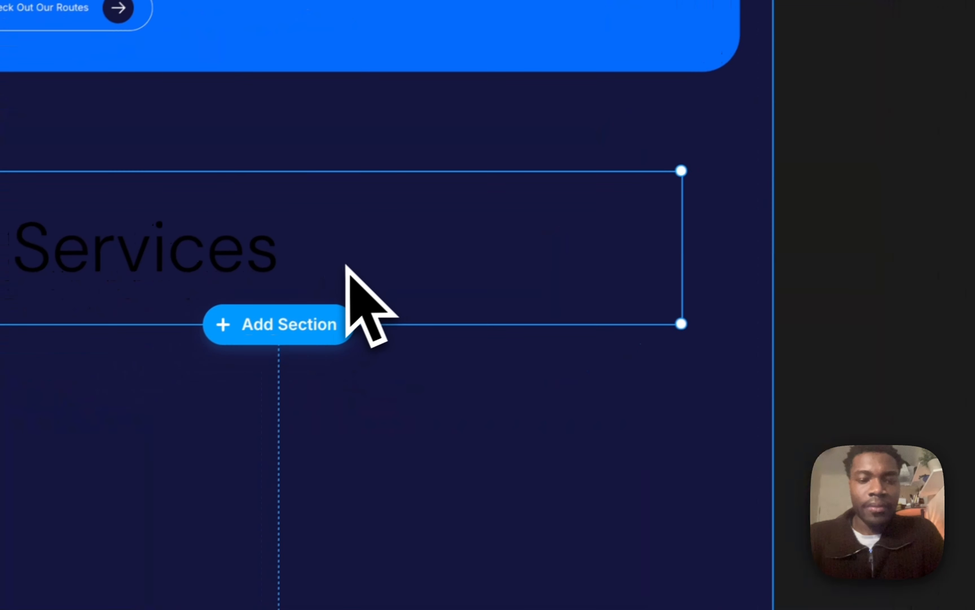
Change the Our Services heading's text color to white
double_click(258, 258)
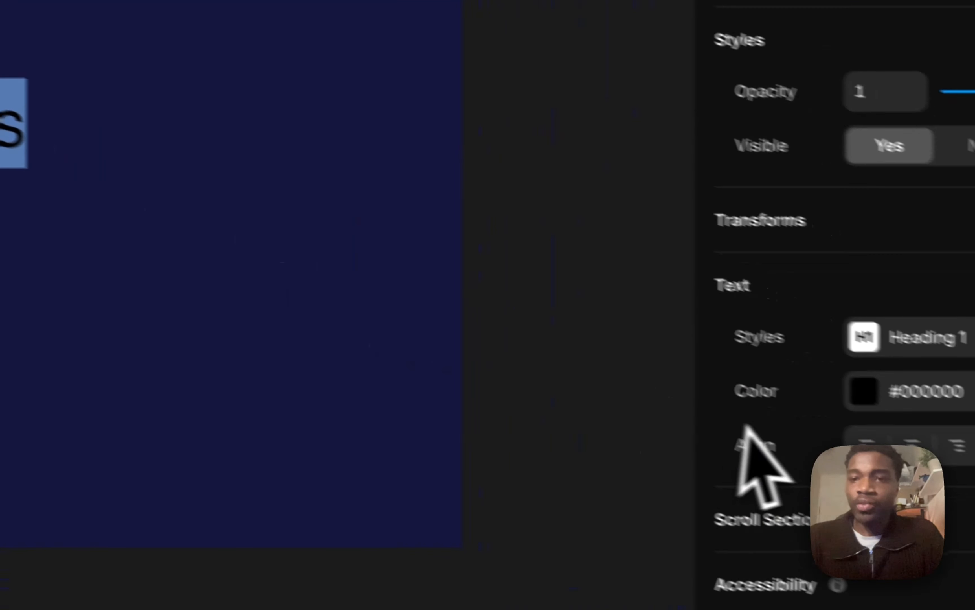
click(776, 363)
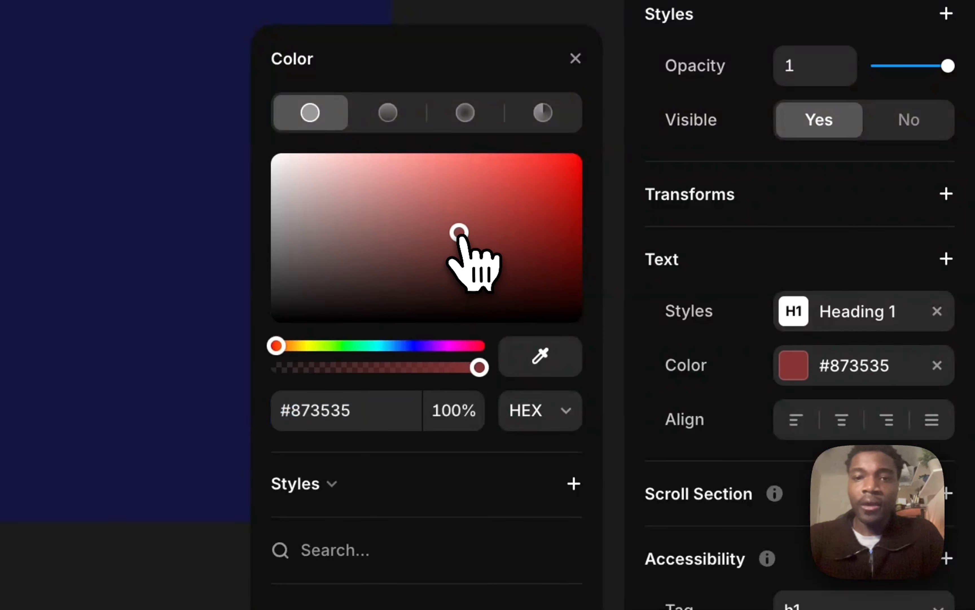
drag(459, 232, 241, 168)
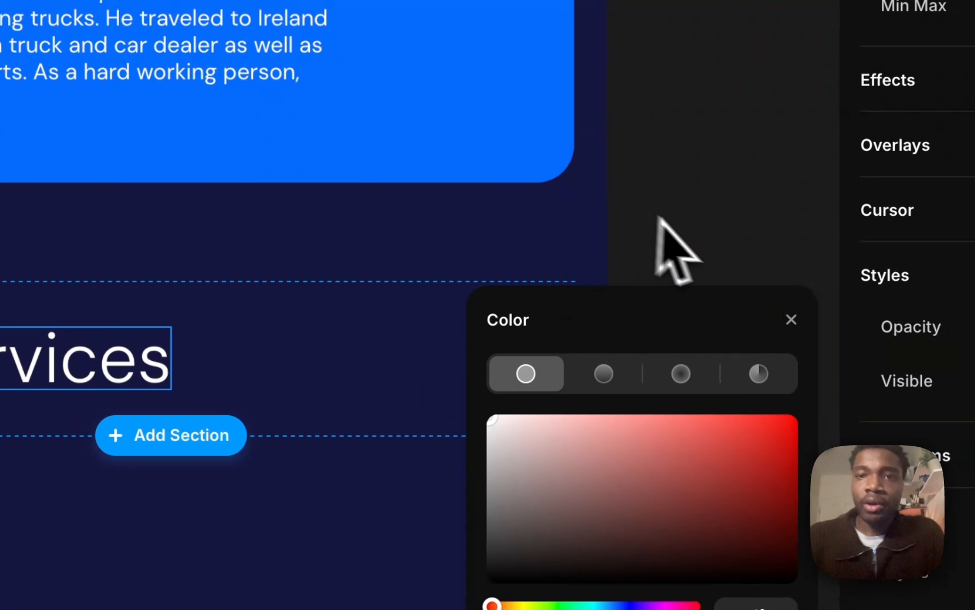
click(697, 236)
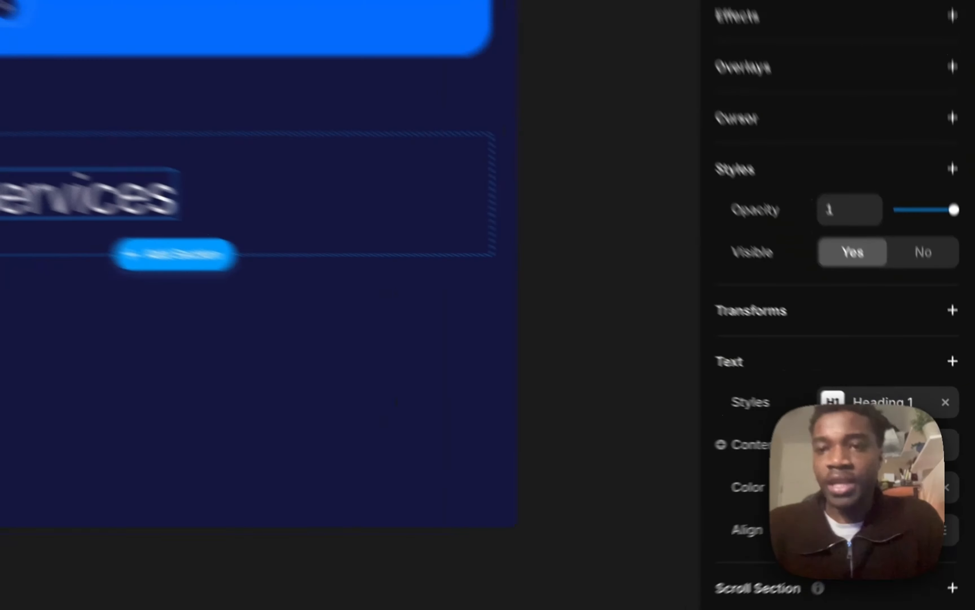
Detach the Our Services heading from the Heading 1 style and increase its font size
scroll(834, 299, up, 2)
scroll(834, 298, up, 2)
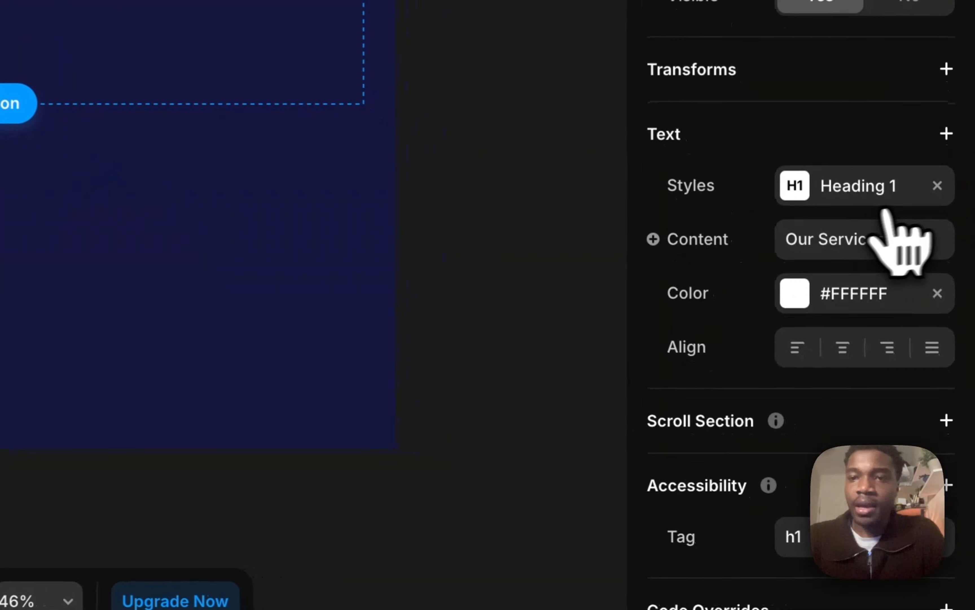
scroll(789, 322, down, 5)
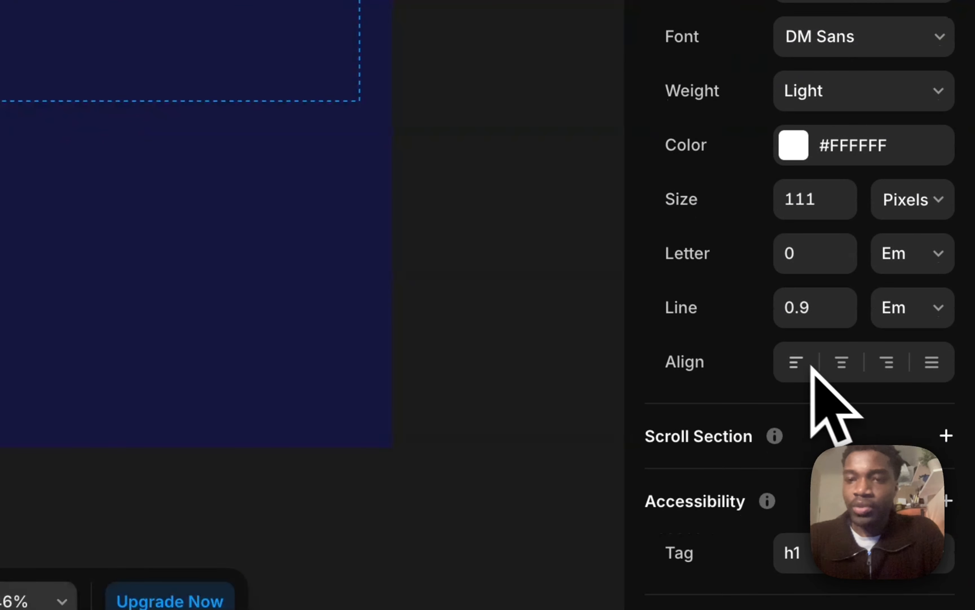
scroll(806, 366, down, 1)
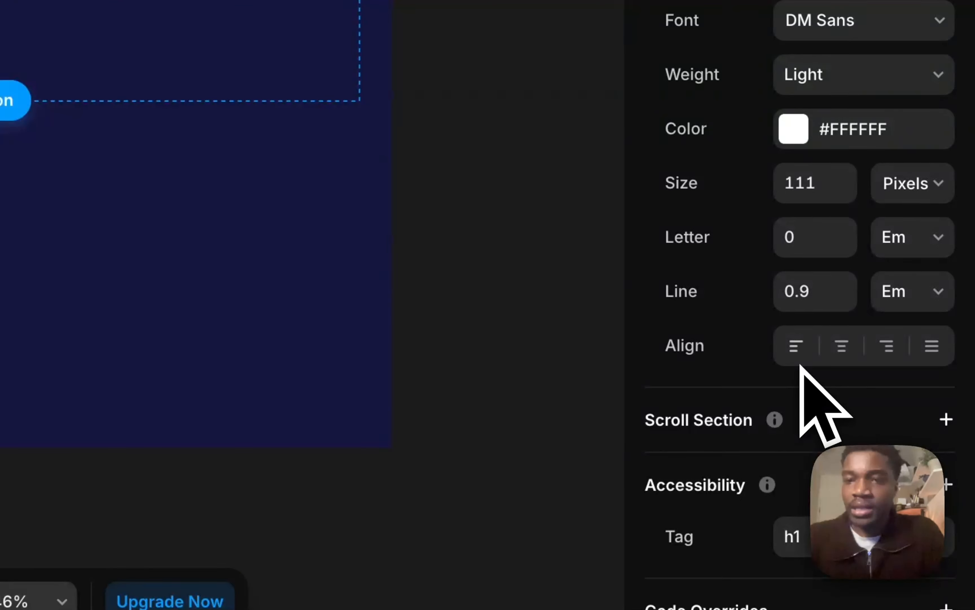
click(846, 173)
click(846, 191)
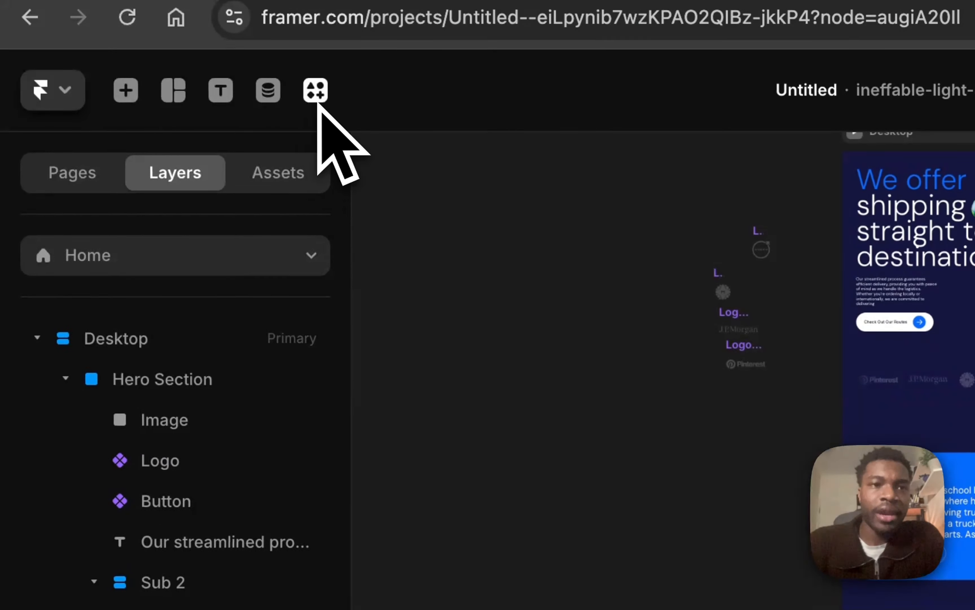
Open the service card component, review its Air, Sea and Land Freight variants, and return to the home page
click(159, 84)
double_click(87, 267)
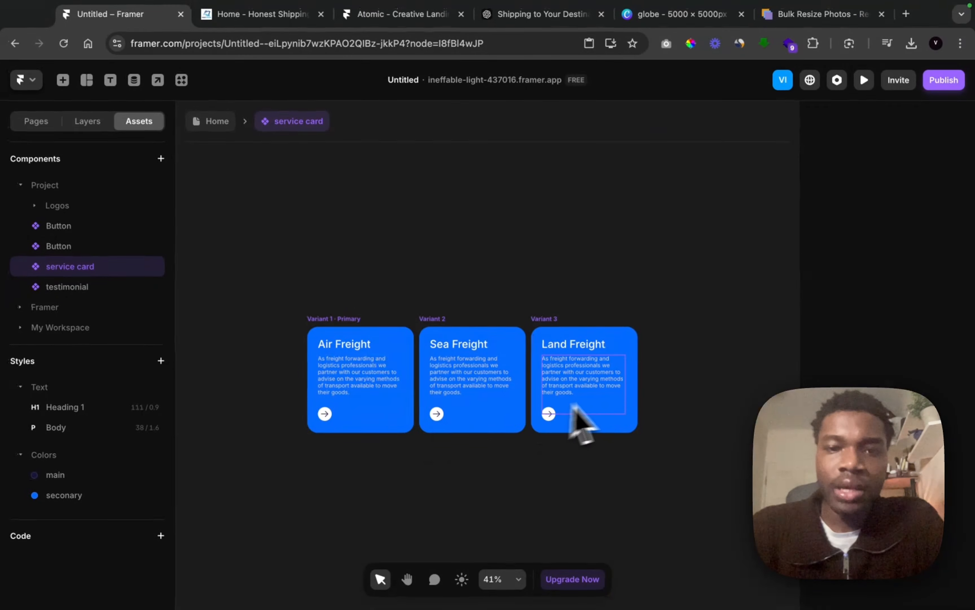
key(Escape)
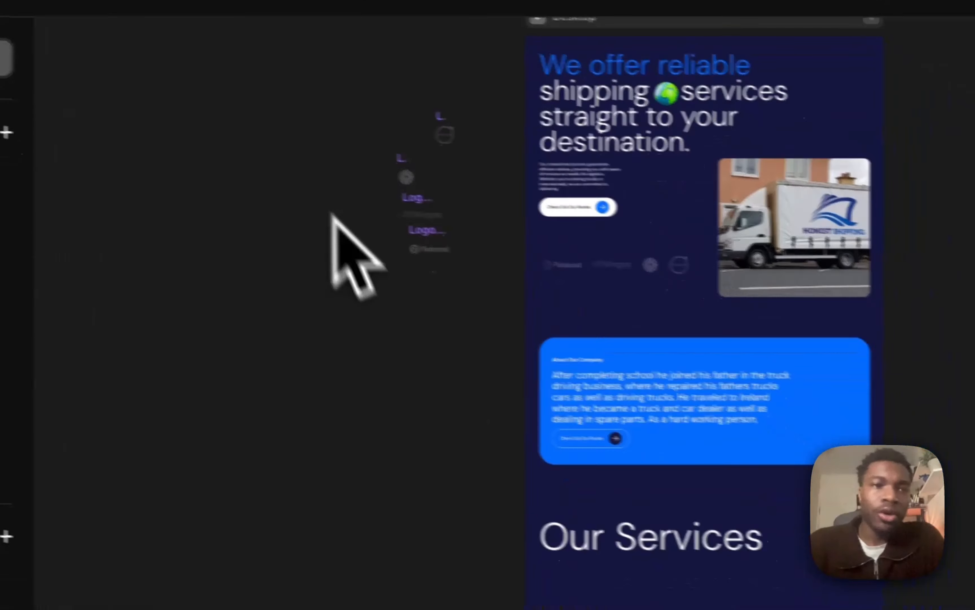
Draw a square card frame on the empty canvas beside the page and fill it with the blue secondary color
click(87, 80)
click(90, 120)
drag(207, 242, 326, 362)
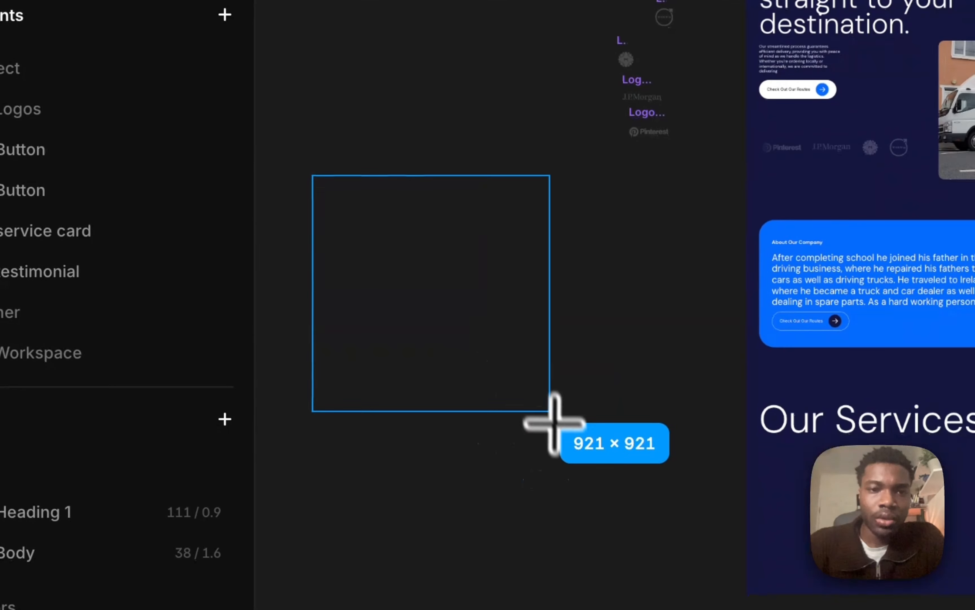
drag(555, 422, 569, 442)
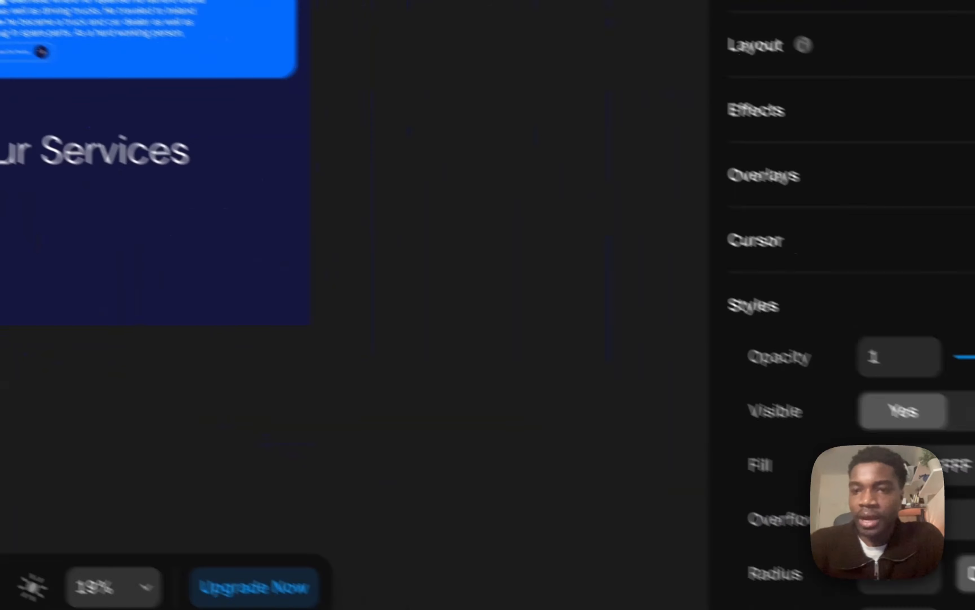
click(879, 464)
click(417, 518)
Try out a small white button shape in the lower corner of the blue card, and delete the trial card
click(220, 74)
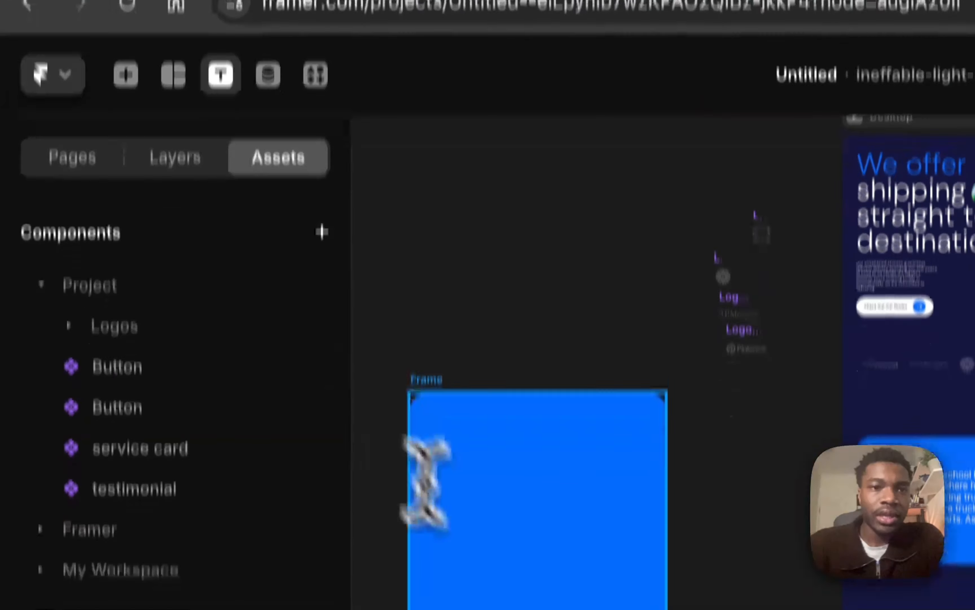
drag(436, 374, 629, 535)
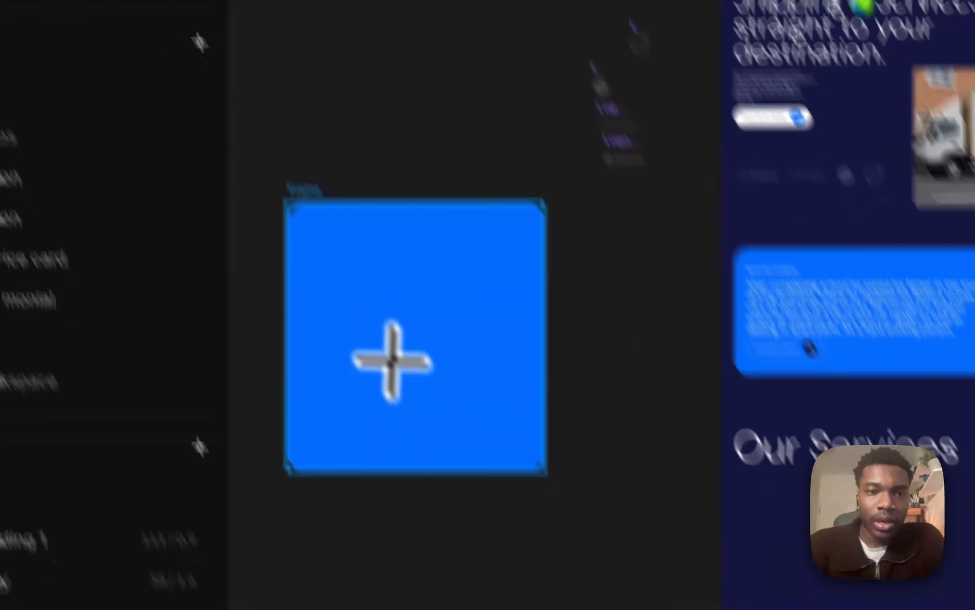
drag(301, 352, 322, 370)
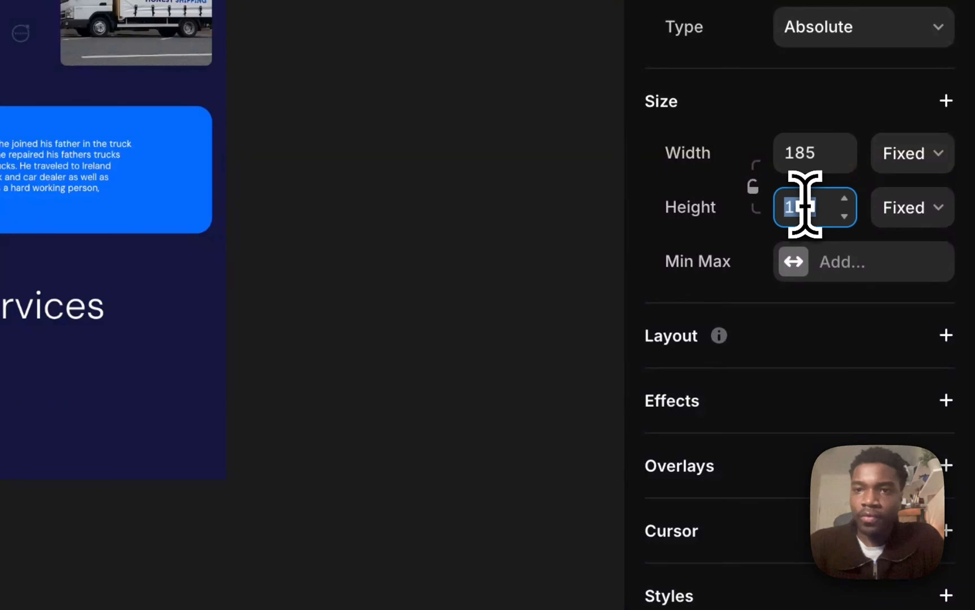
text(50)
key(Return)
scroll(597, 361, up, 5)
drag(559, 317, 601, 267)
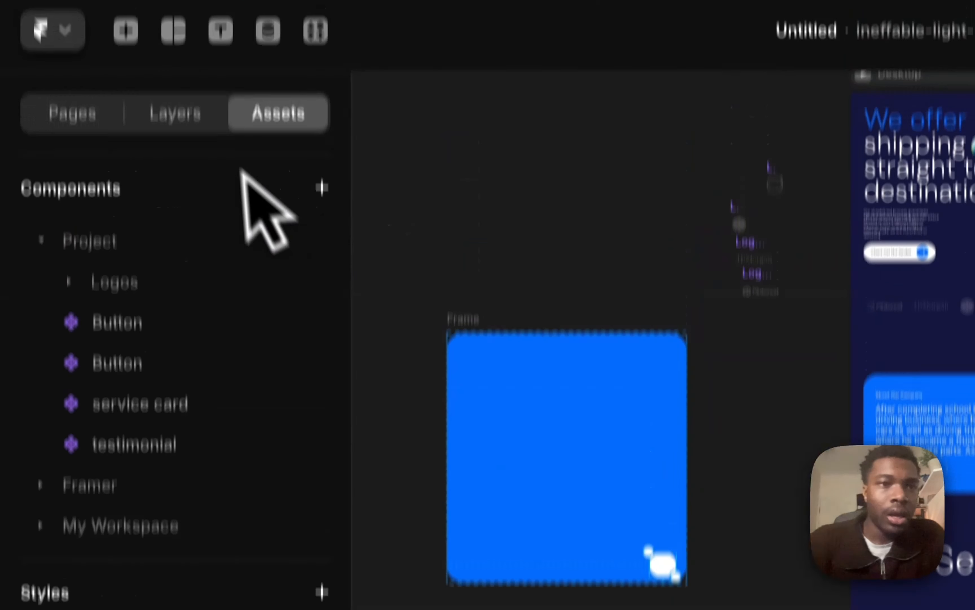
click(172, 31)
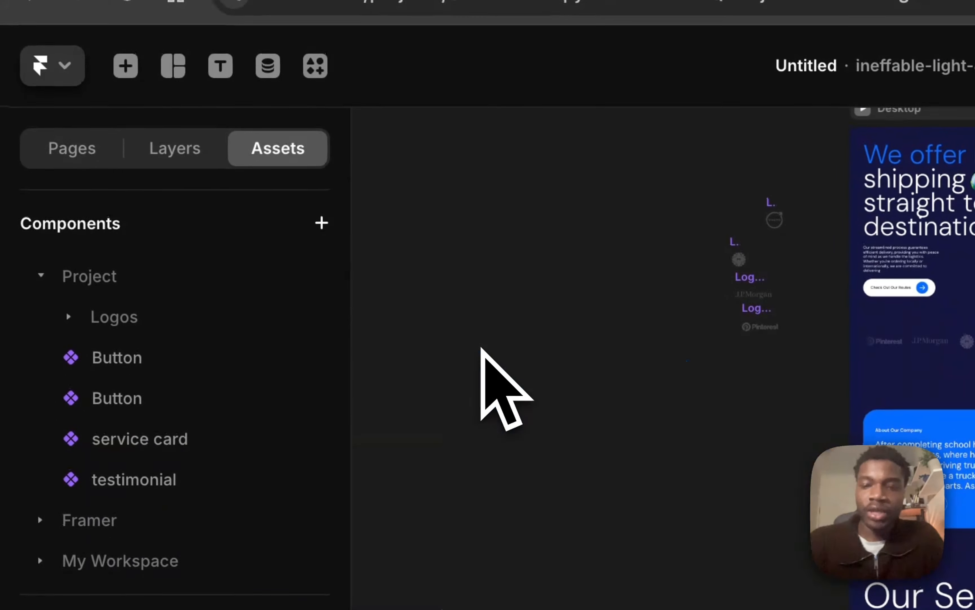
Open the service card component and select the arrow icon in the Air Freight variant's round white button
click(113, 439)
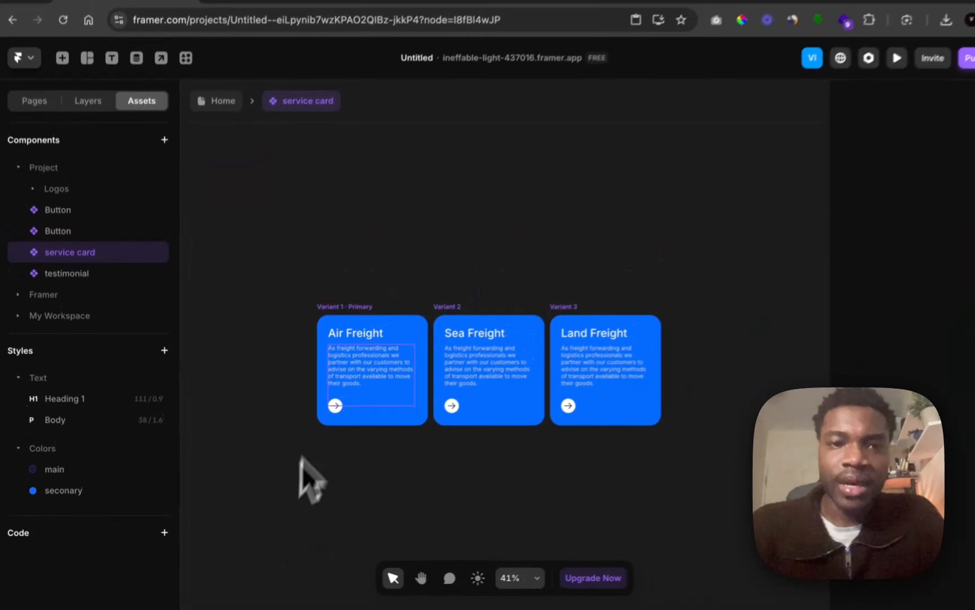
scroll(343, 401, up, 5)
scroll(428, 375, up, 3)
double_click(272, 428)
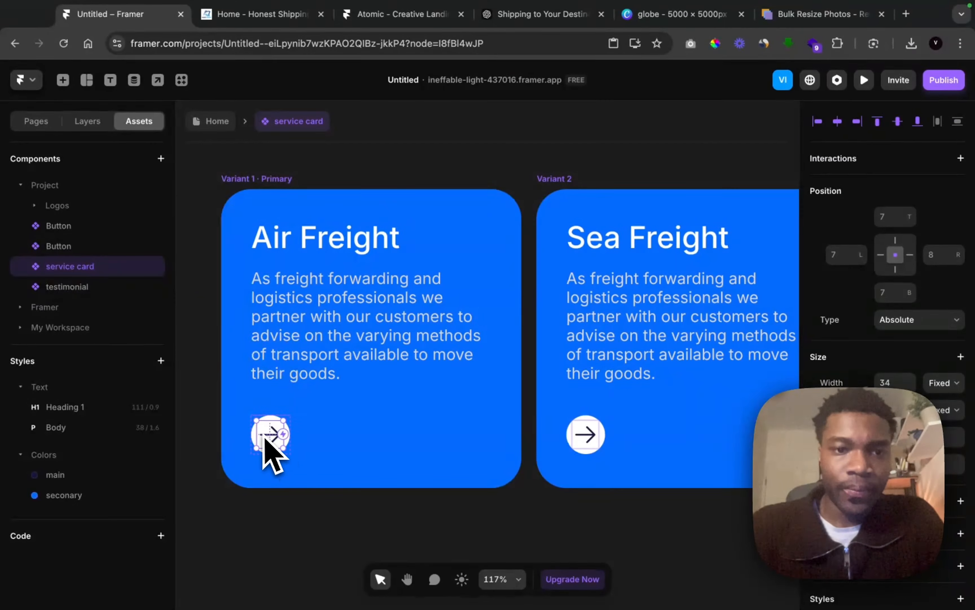
click(273, 417)
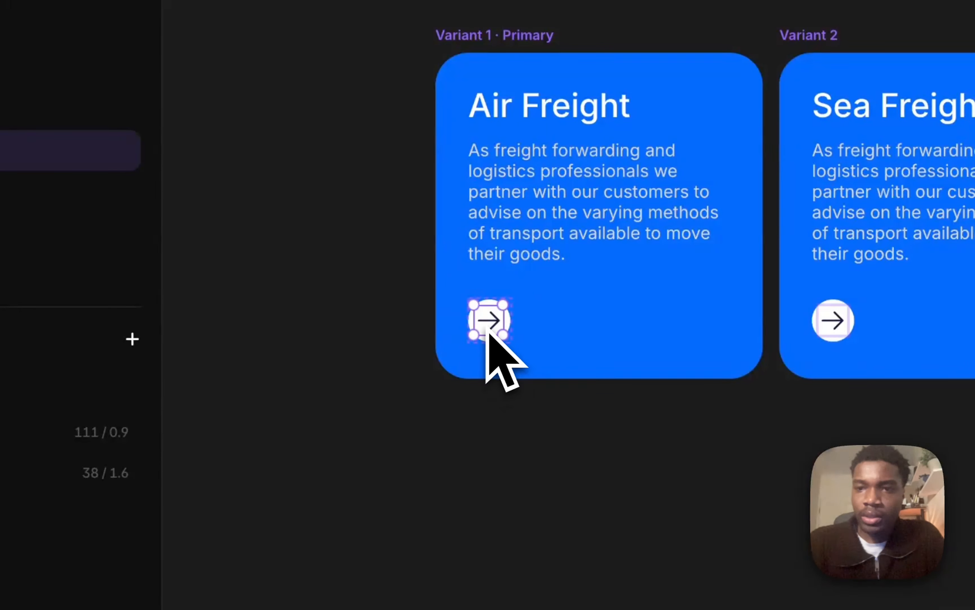
right_click(487, 327)
click(500, 326)
scroll(508, 326, up, 1)
Draw a small white frame about 56 × 55 px on the empty canvas beside the Air Freight variant
click(174, 100)
click(218, 173)
mouse_move(417, 460)
mouse_down()
mouse_move(486, 498)
mouse_move(467, 510)
mouse_up()
click(126, 96)
click(610, 531)
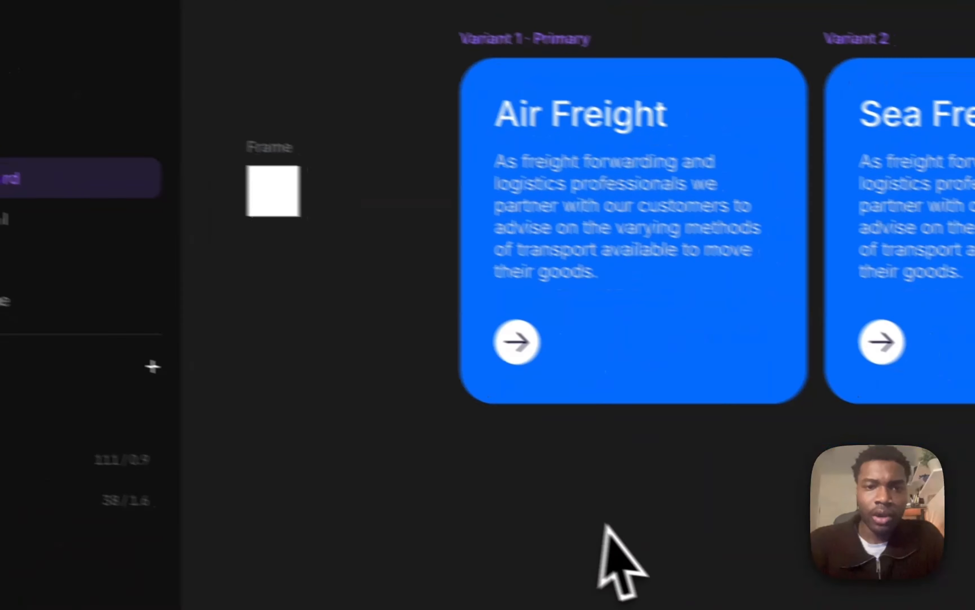
Copy the arrow icon into the small white frame and turn the frame into a component named service card button
right_click(516, 342)
click(495, 466)
key(super+alt+k)
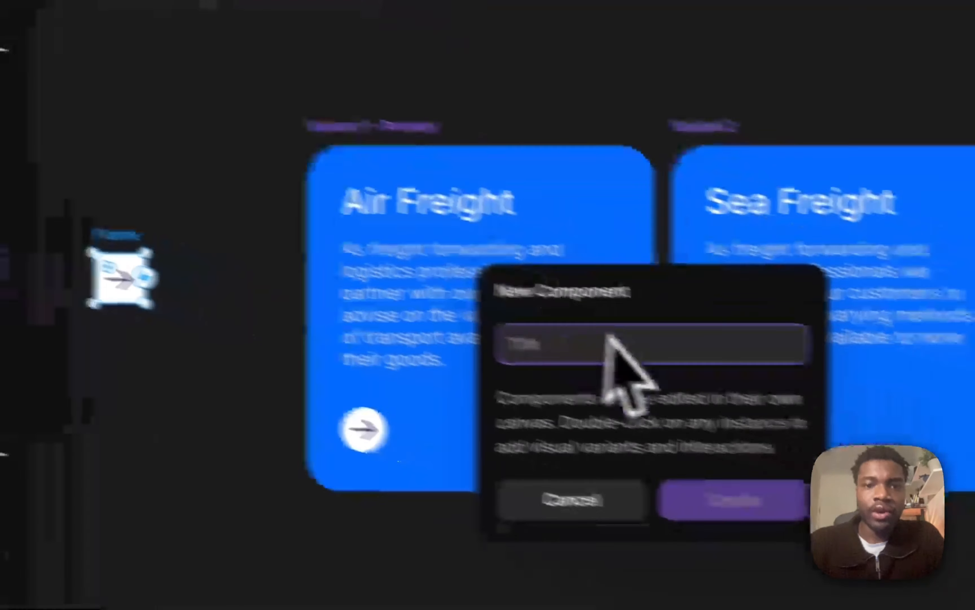
text(service card butto)
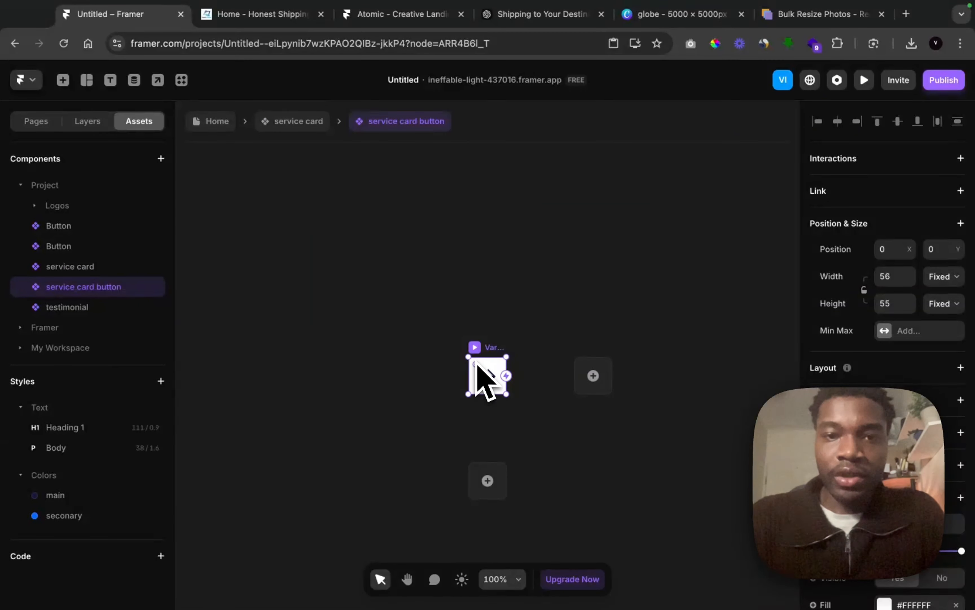
Add a Hover variant to the service card button and fill it with the main colour style
click(505, 417)
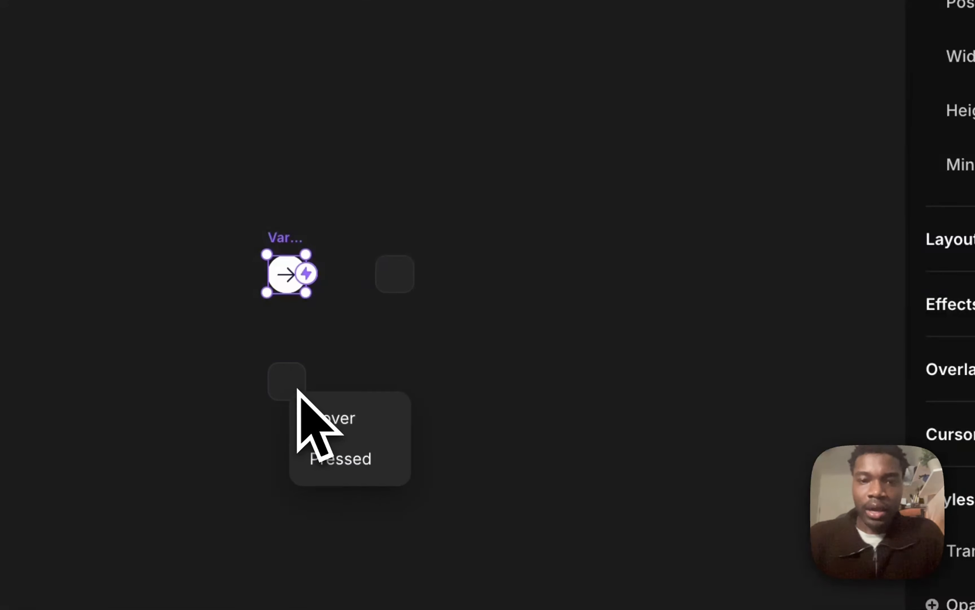
click(334, 420)
click(852, 355)
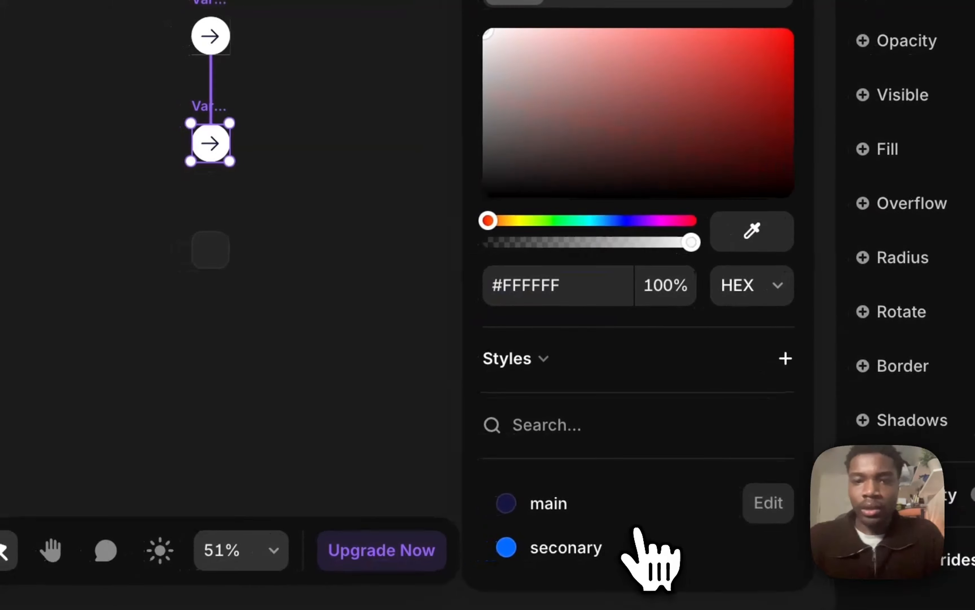
click(558, 503)
Recolour the arrow icon in the button's Hover variant and return to the service card component
double_click(256, 302)
click(852, 504)
click(655, 242)
click(513, 332)
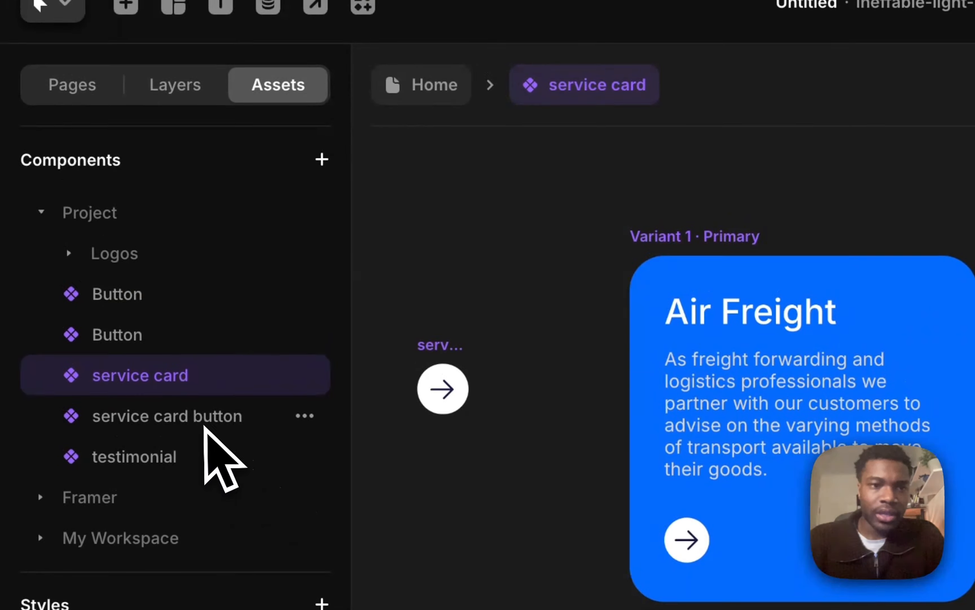
Replace the old arrow button in the Air Freight card with an instance of the service card button component
drag(218, 451, 739, 540)
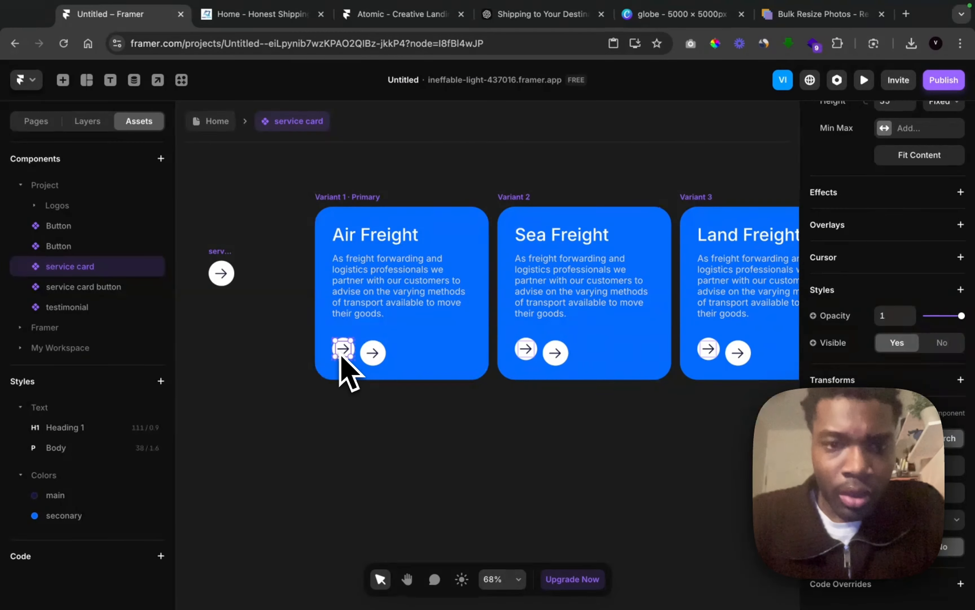
key(Delete)
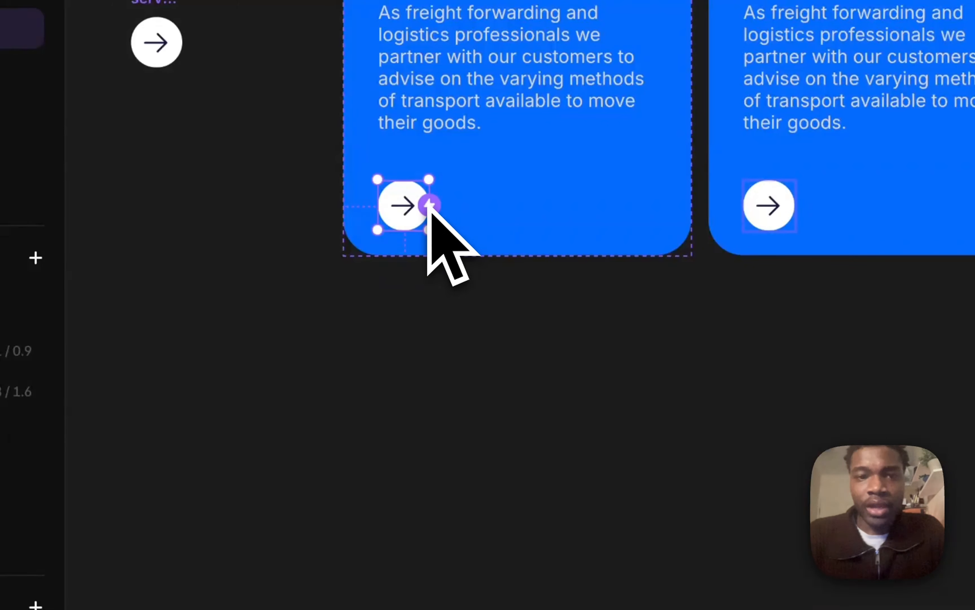
click(444, 346)
scroll(566, 404, down, 3)
scroll(454, 375, down, 3)
click(865, 76)
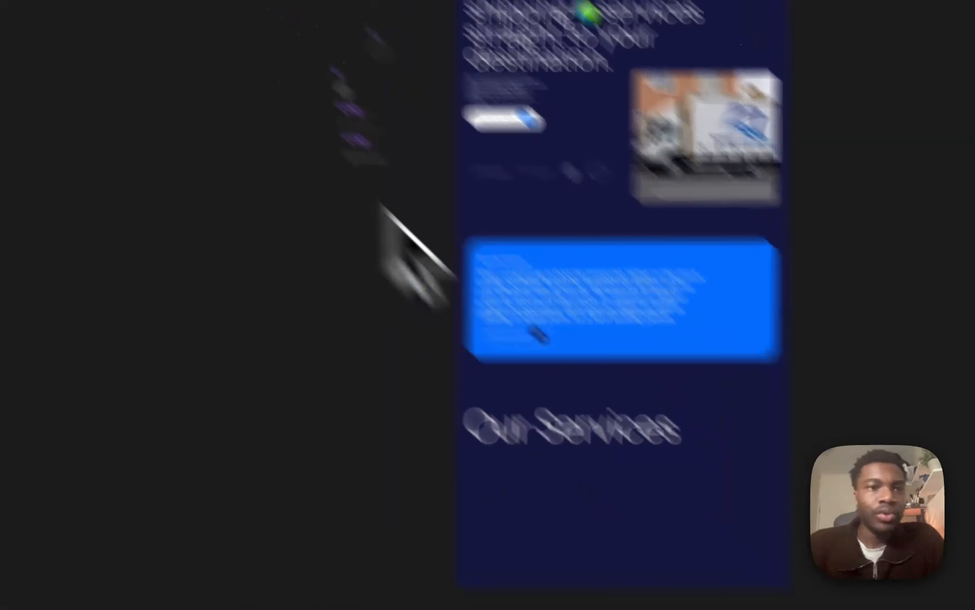
Place a service card under the Our Services heading on the home page and duplicate it into a row of three
click(88, 296)
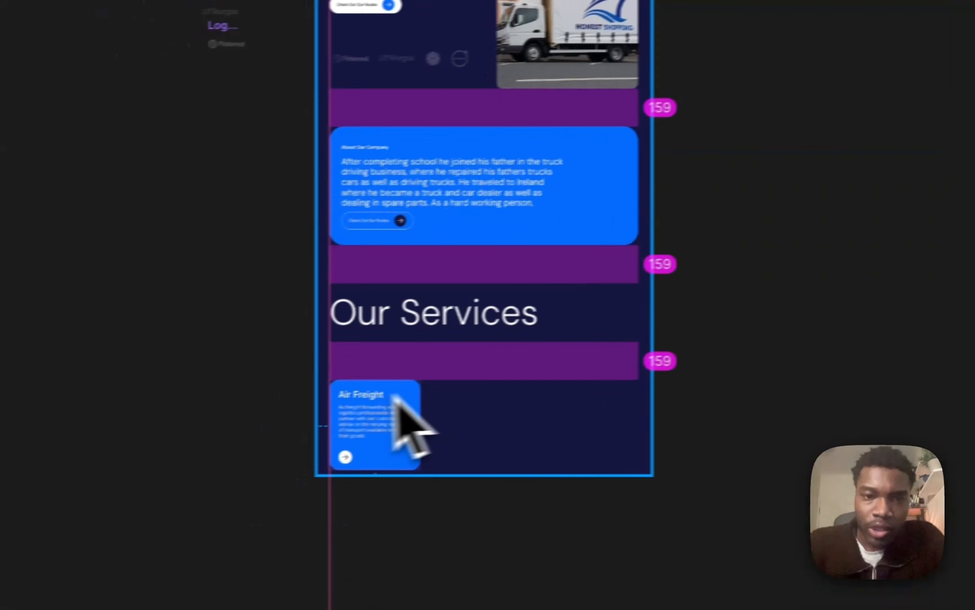
drag(409, 425, 553, 395)
right_click(530, 395)
click(616, 264)
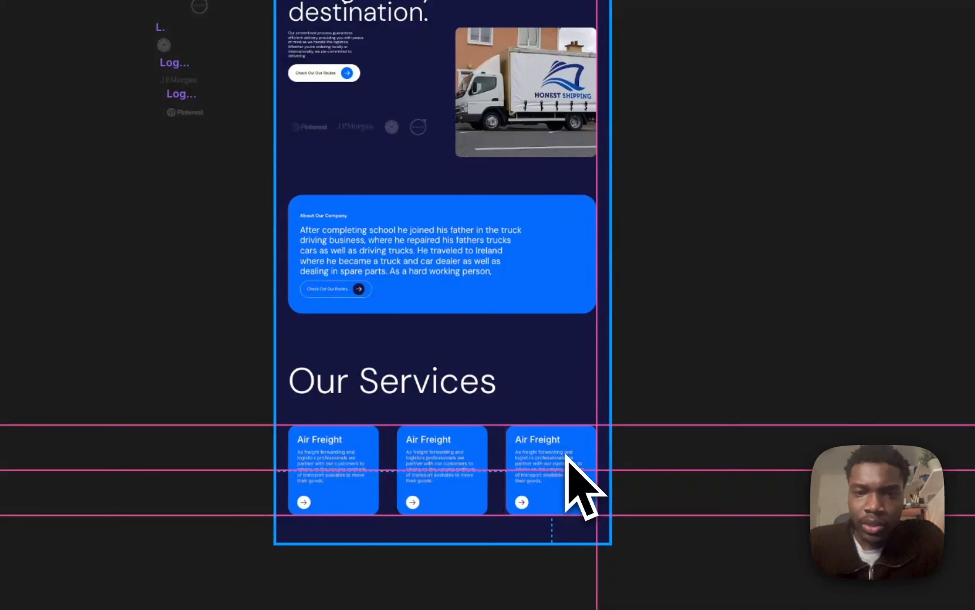
Switch the second service card to the Sea Freight variant and the third to the Land Freight variant
click(355, 465)
click(453, 465)
click(705, 379)
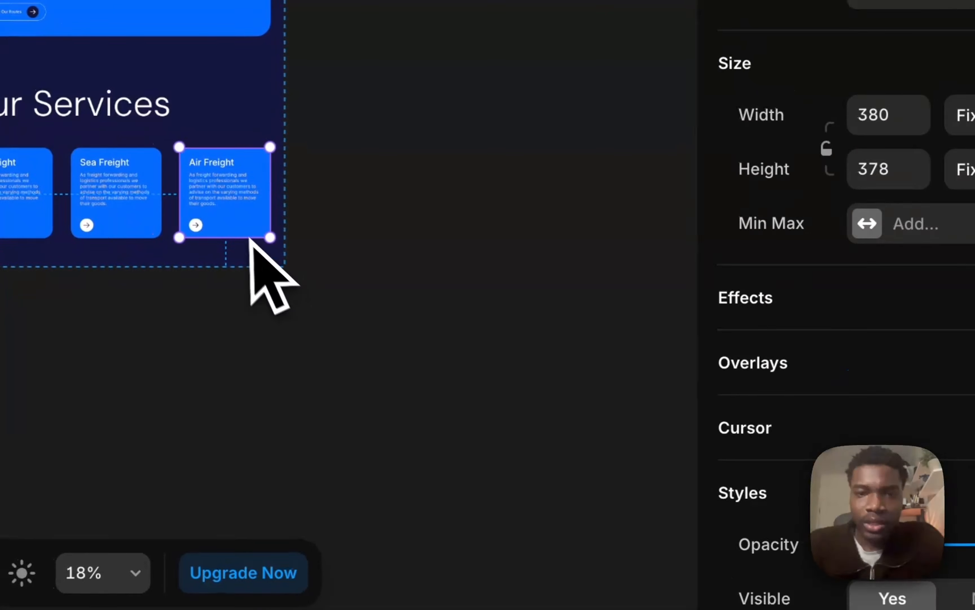
click(887, 377)
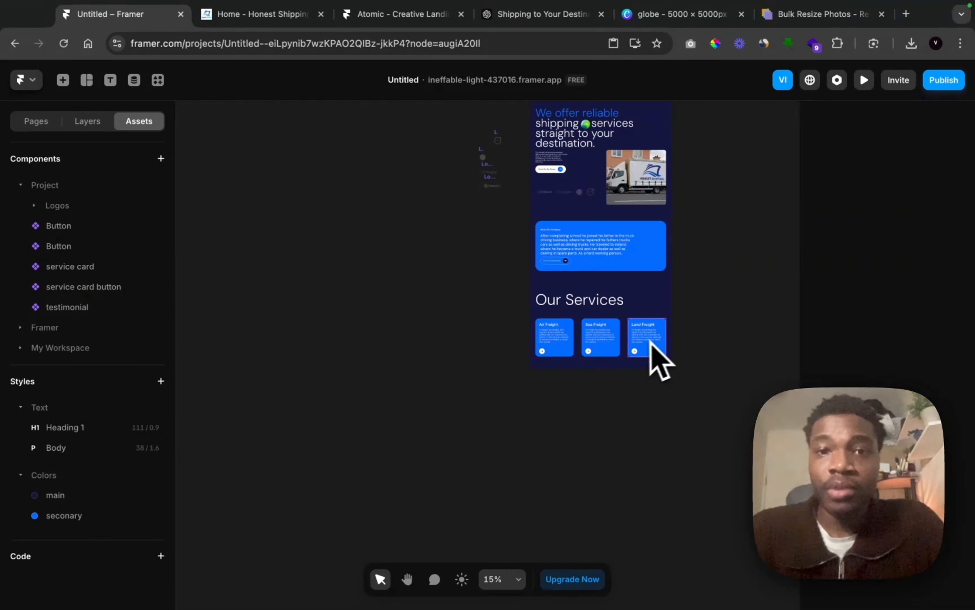
Examine the Client Testimonials section on the existing Honest Shipping site and review the home page built so far in Framer
scroll(536, 370, right, 5)
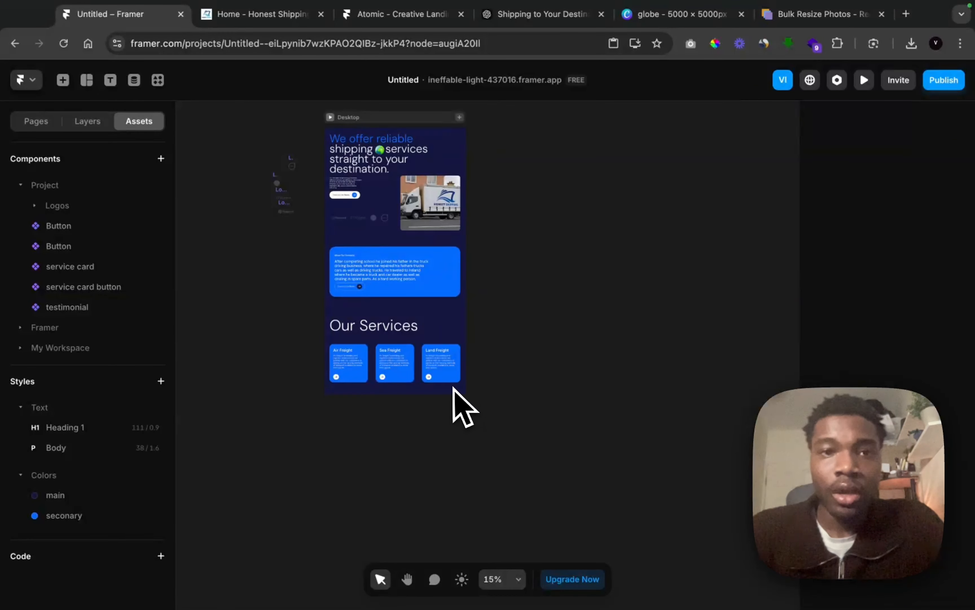
click(304, 13)
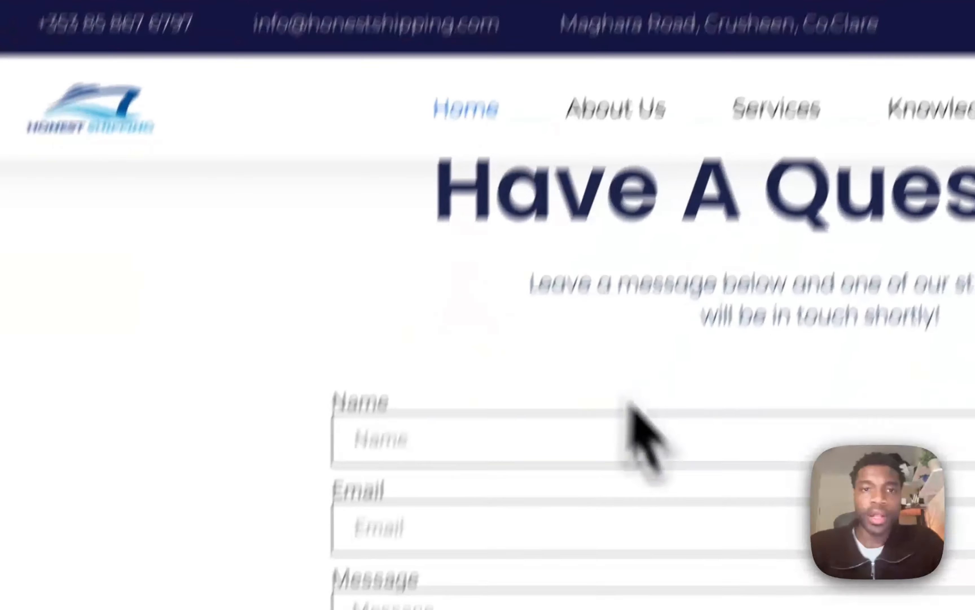
scroll(400, 282, down, 10)
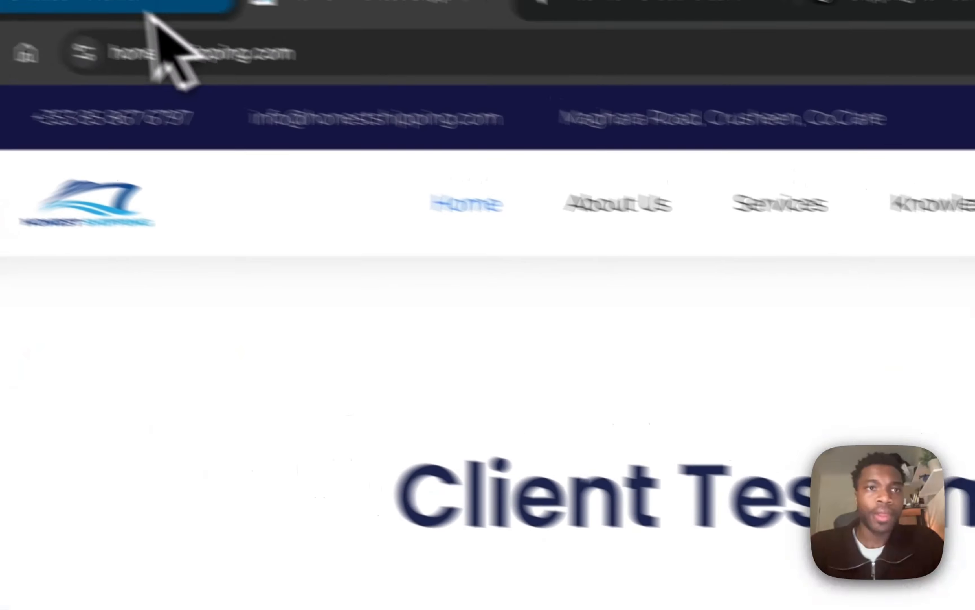
click(149, 16)
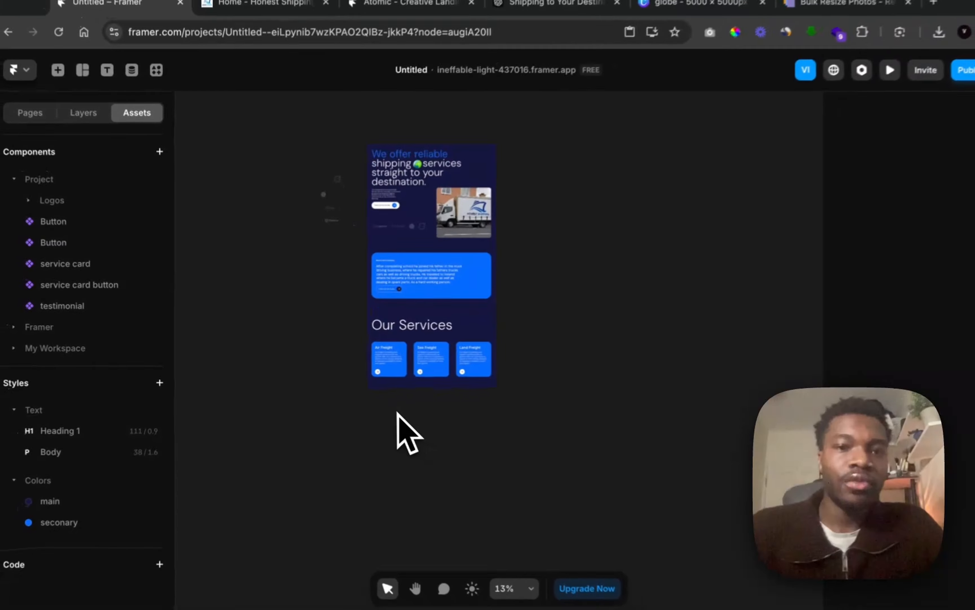
scroll(399, 429, up, 3)
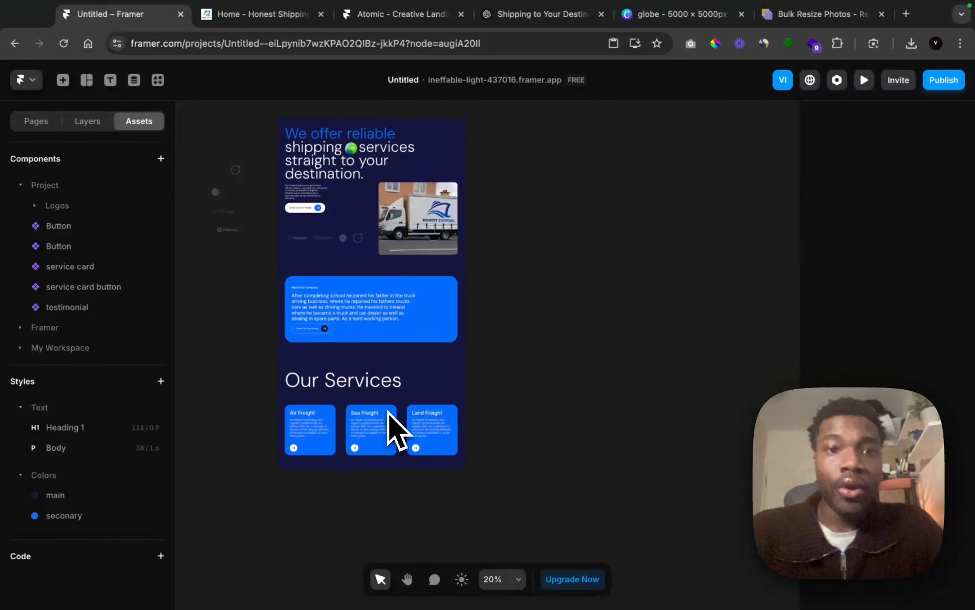
scroll(397, 429, up, 3)
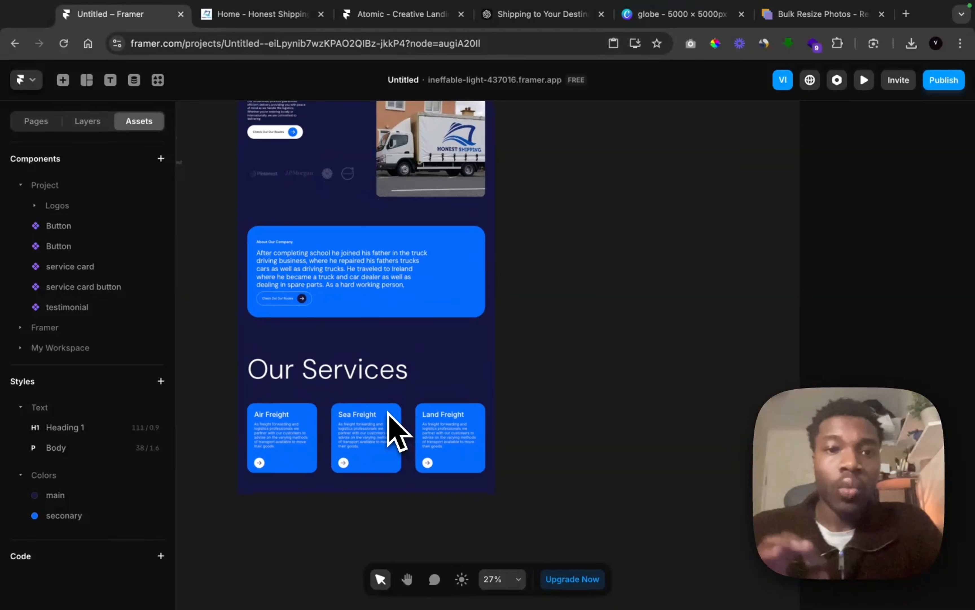
scroll(399, 431, up, 2)
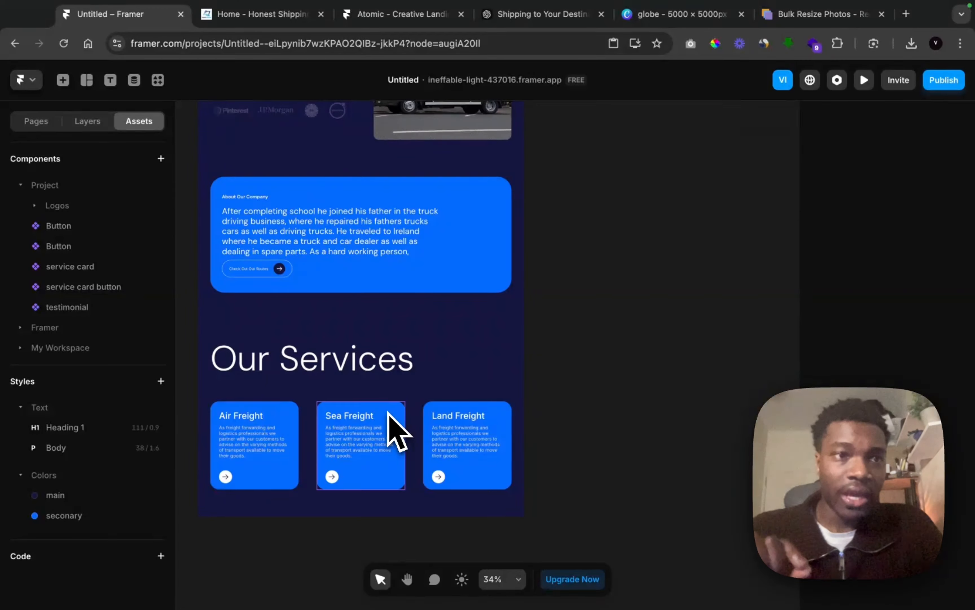
scroll(397, 429, up, 5)
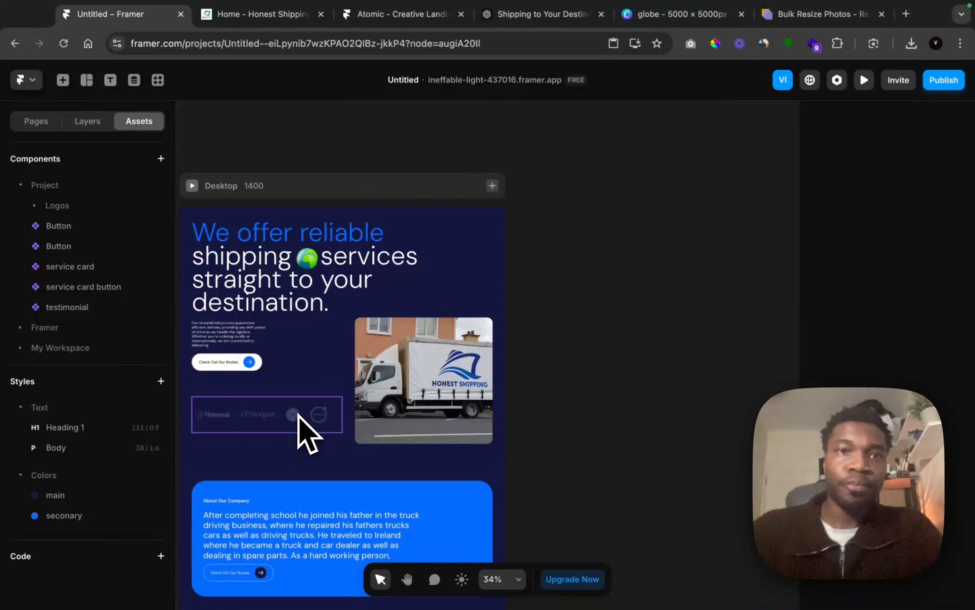
scroll(298, 414, down, 10)
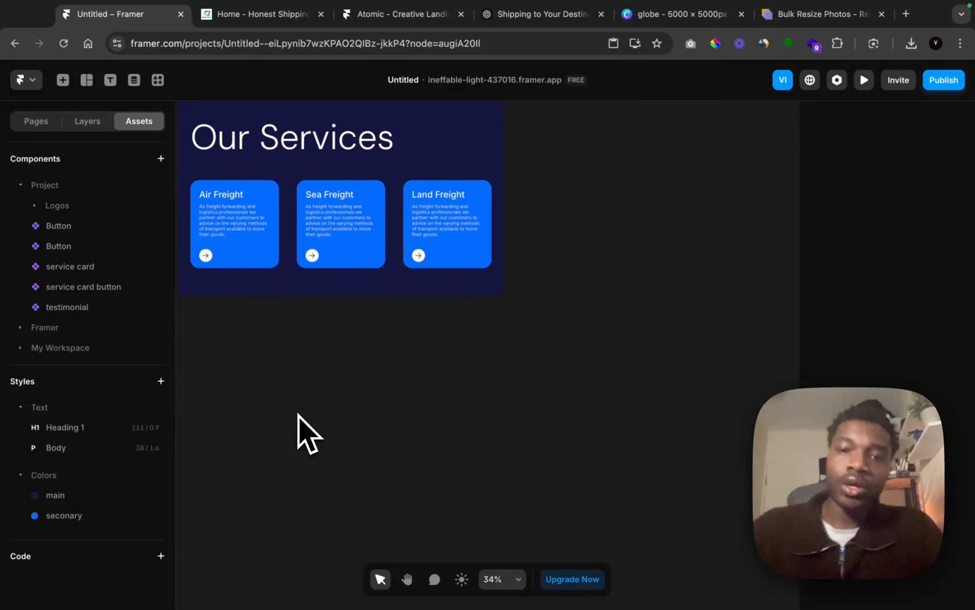
scroll(299, 413, up, 1)
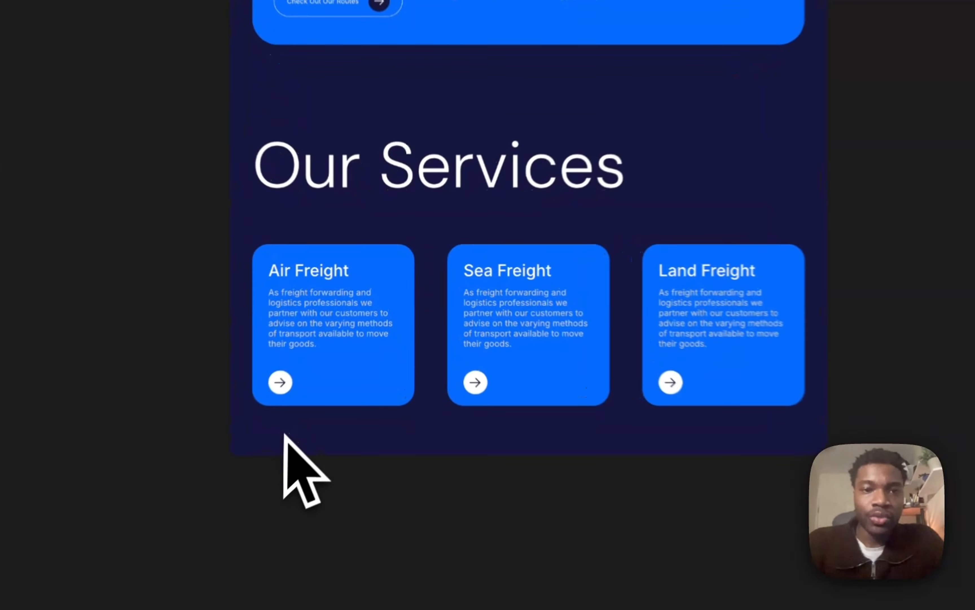
Extend the Desktop frame downwards to make room for a section below the service cards
click(806, 138)
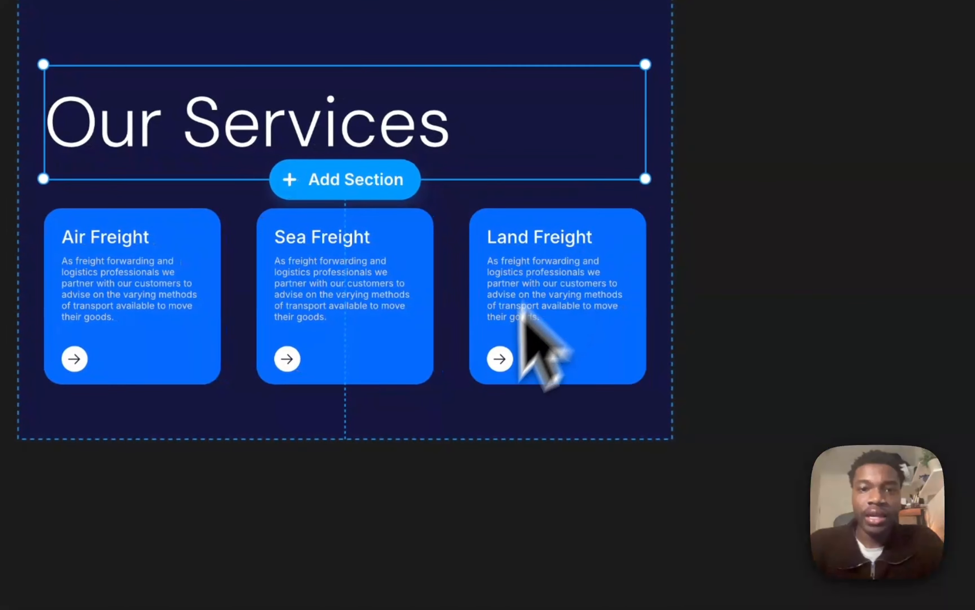
click(675, 490)
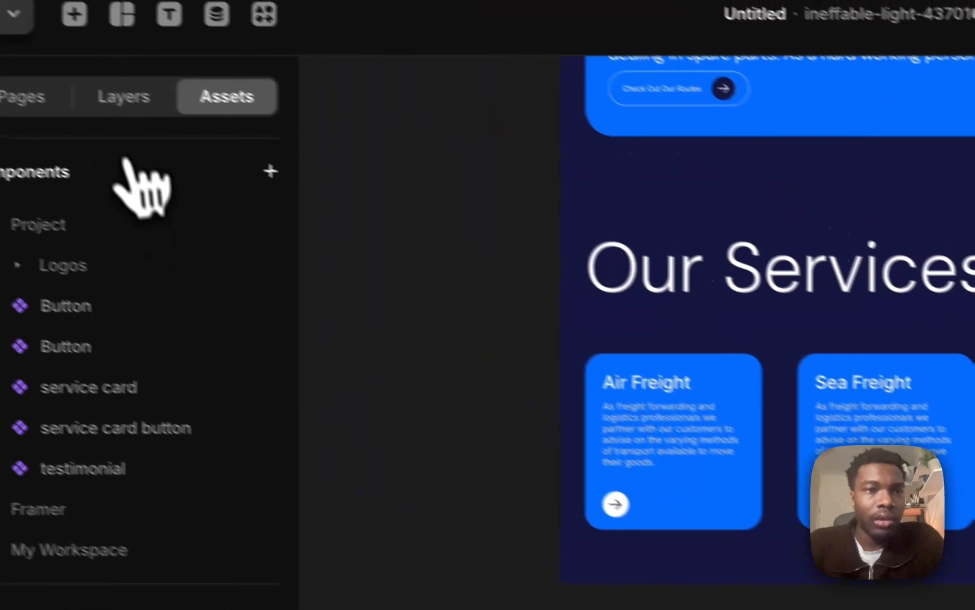
click(125, 96)
click(135, 282)
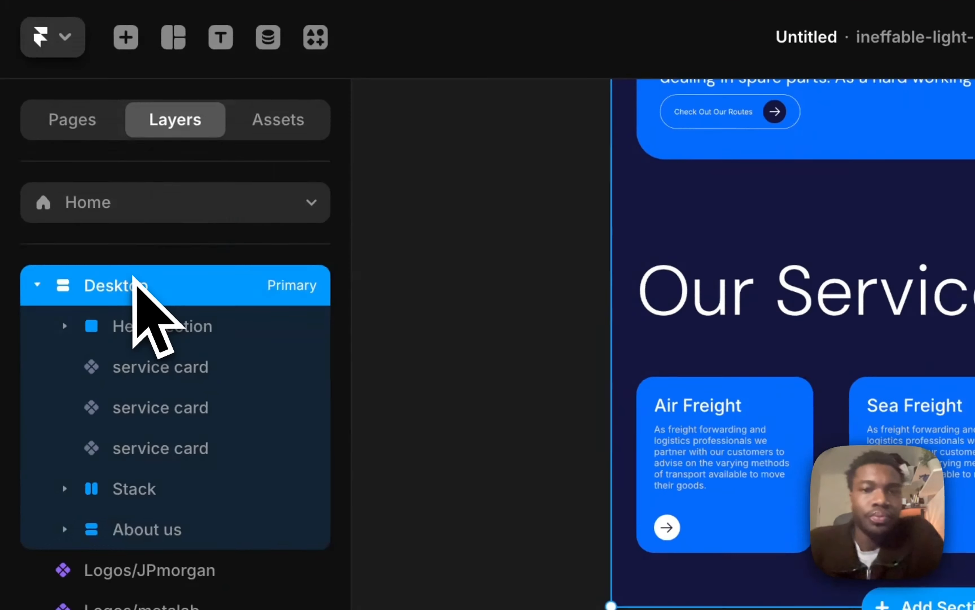
drag(812, 477, 806, 609)
Move the Air, Sea and Land Freight cards up into a row directly below the Our Services heading
double_click(502, 454)
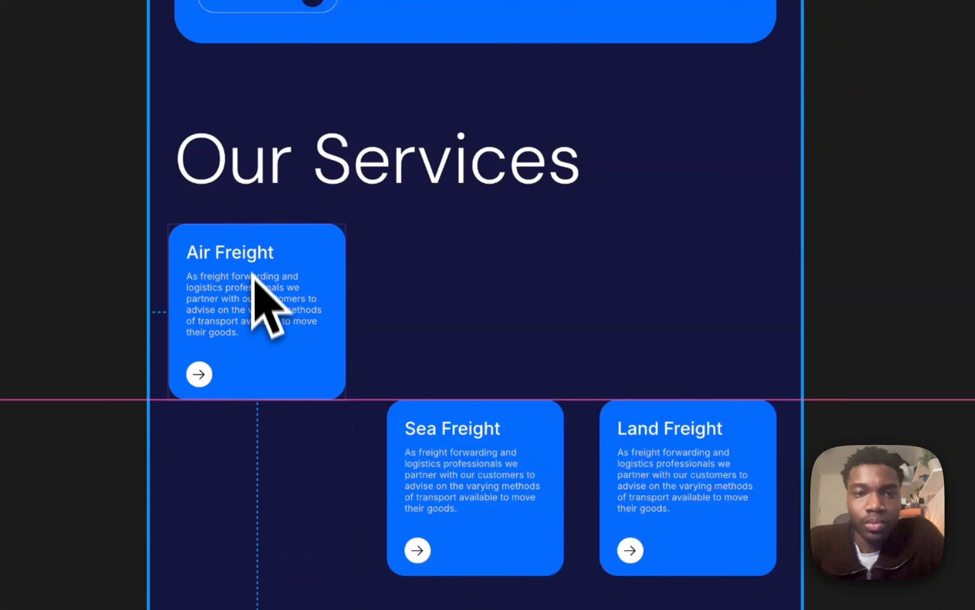
drag(483, 485, 475, 301)
drag(670, 496, 670, 313)
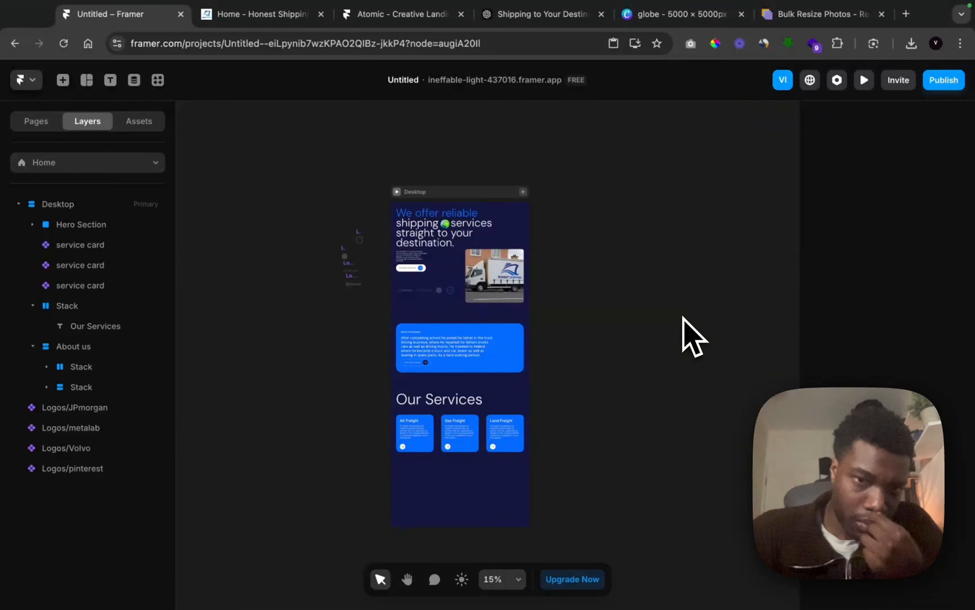
Duplicate the Our Services heading stack and place the copy below the row of service cards
click(511, 298)
right_click(509, 299)
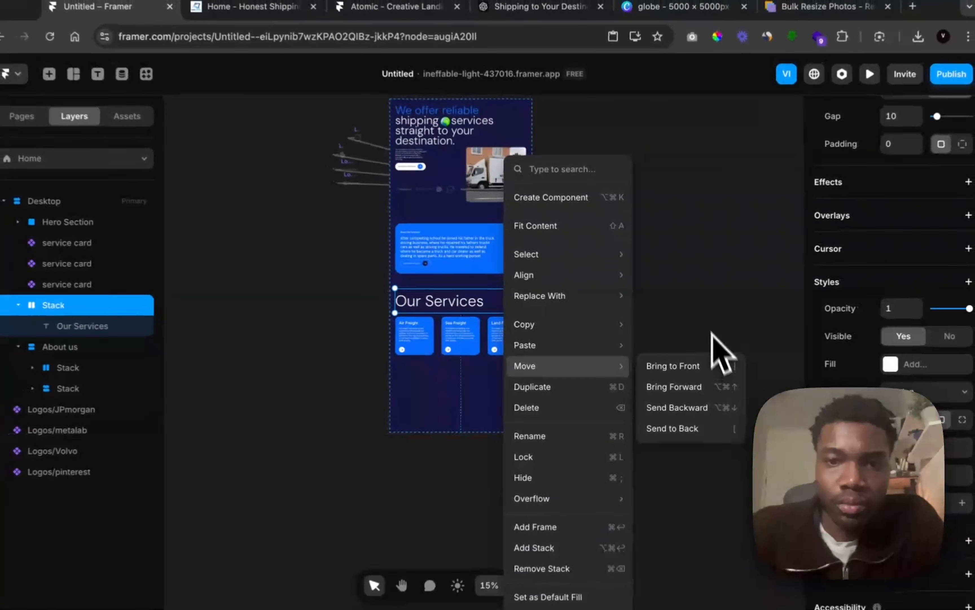
click(531, 385)
drag(506, 303, 506, 389)
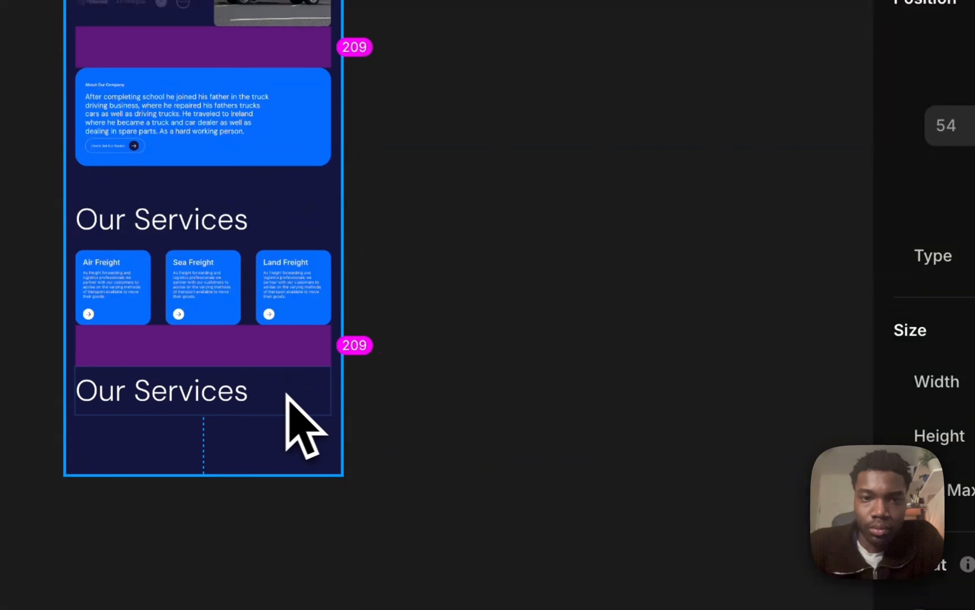
scroll(788, 496, down, 7)
drag(285, 393, 319, 369)
click(864, 110)
click(886, 172)
Change the copied heading's text to "Our Testimonials"
click(564, 254)
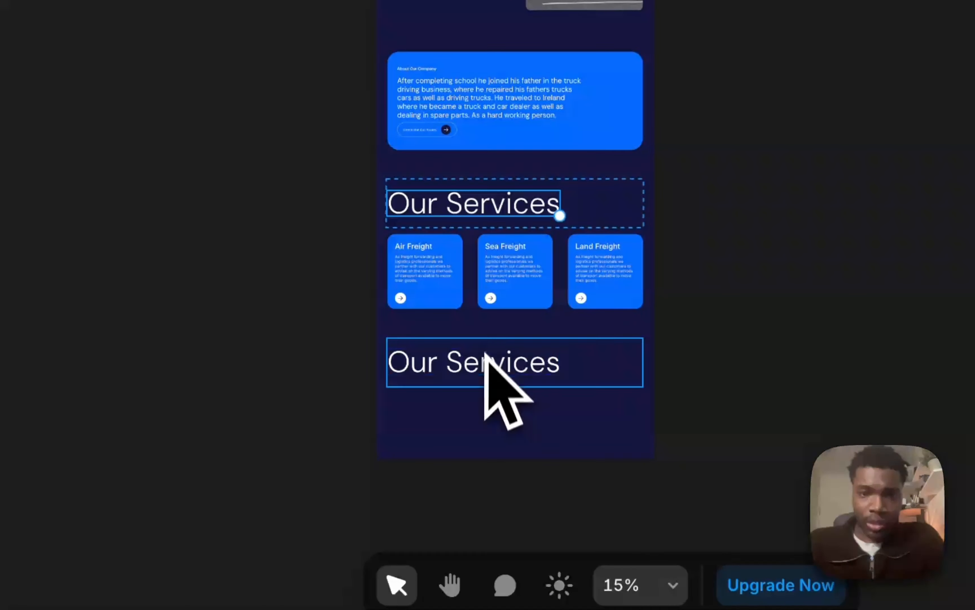
text(Our Testimonials)
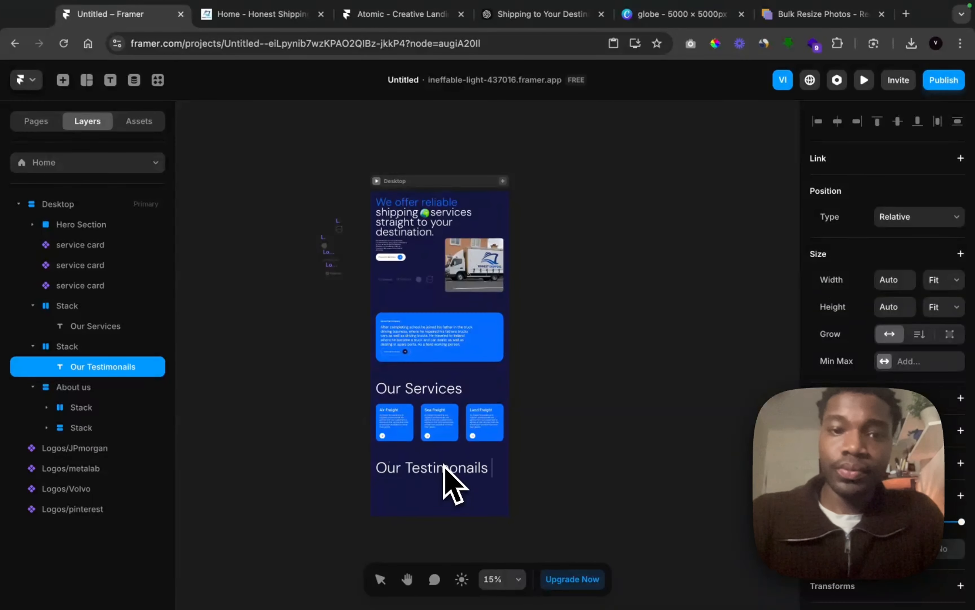
double_click(471, 468)
text(Testimonials)
key(Escape)
Duplicate the Our Testimonials text within its stack and arrange the stack vertically
scroll(425, 443, down, 3)
scroll(845, 264, down, 5)
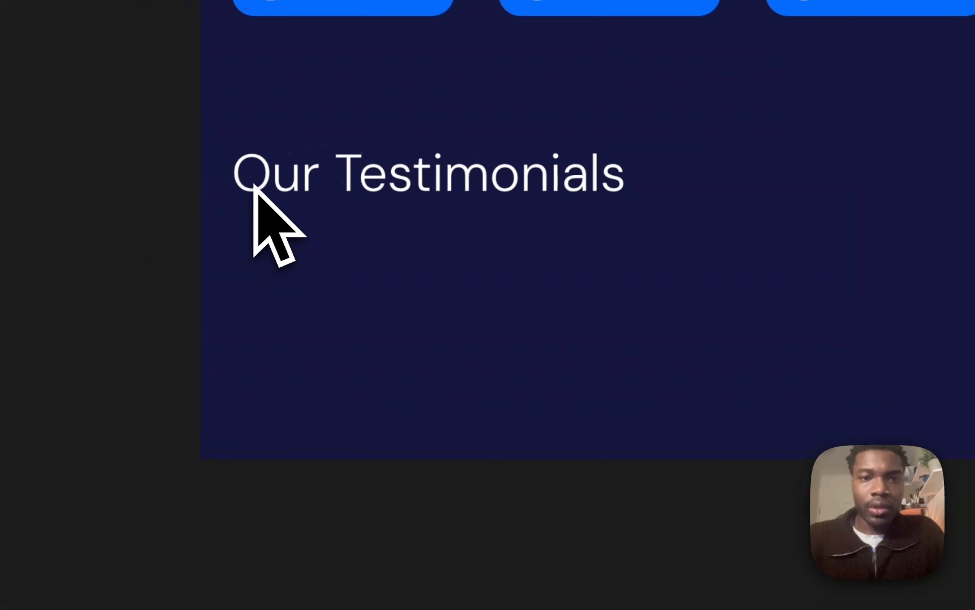
key(super+d)
click(529, 328)
click(907, 452)
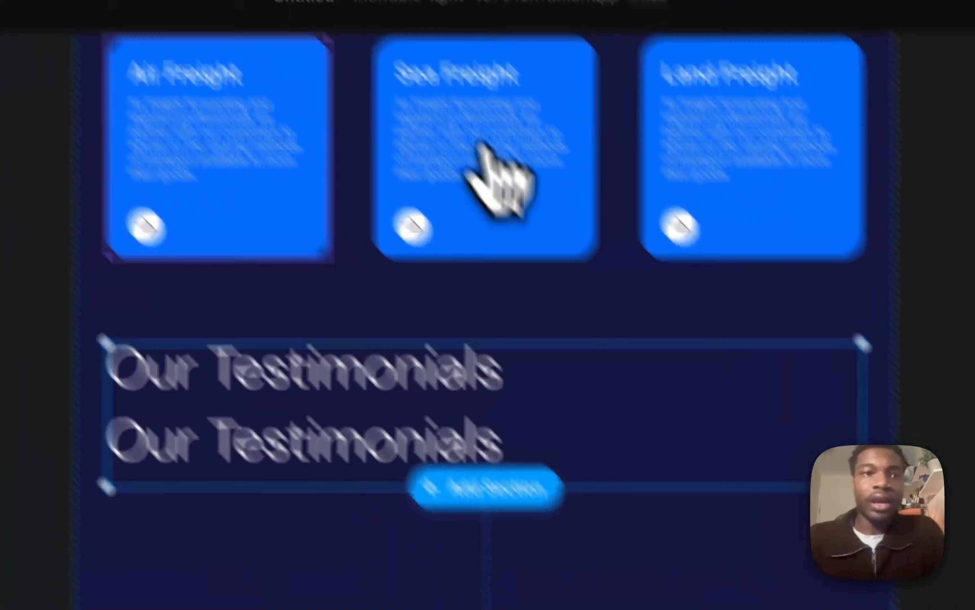
Copy the "great customer, very reliably and trust worthy" quote from the Honest Shipping site into the duplicated text below the heading
drag(65, 453, 381, 507)
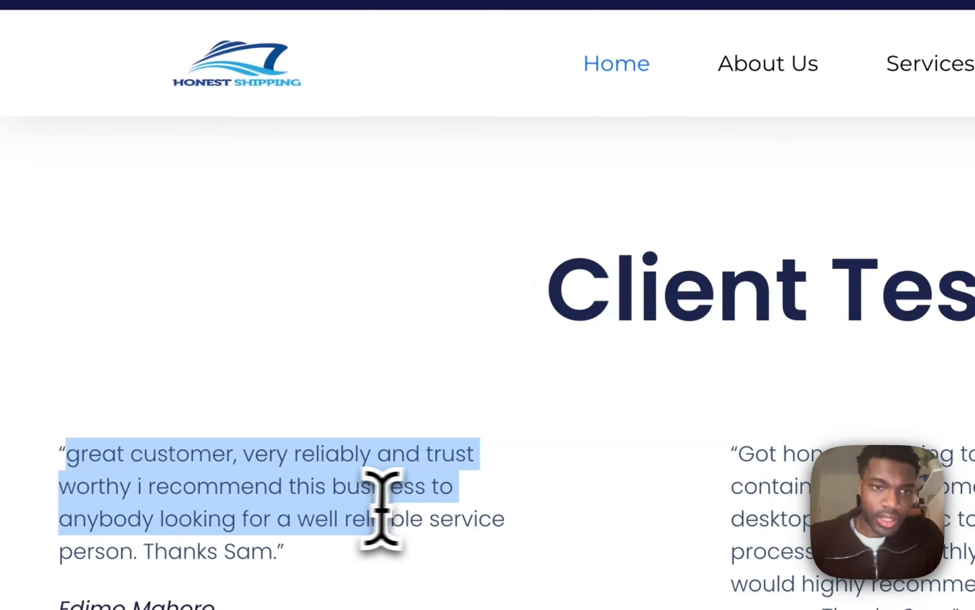
click(278, 32)
text(great customer, very reliably and trust worthy i recommend this business to anybody looking for a well reliable service)
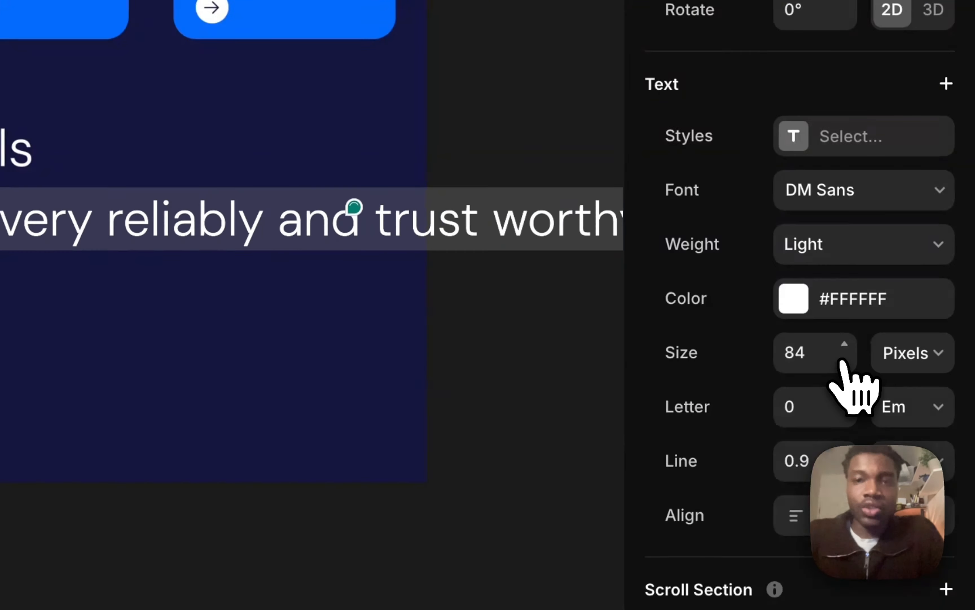
Reduce the testimonial quote's font size and narrow its text box so the quote wraps onto two lines
click(843, 361)
click(507, 218)
click(263, 328)
click(238, 361)
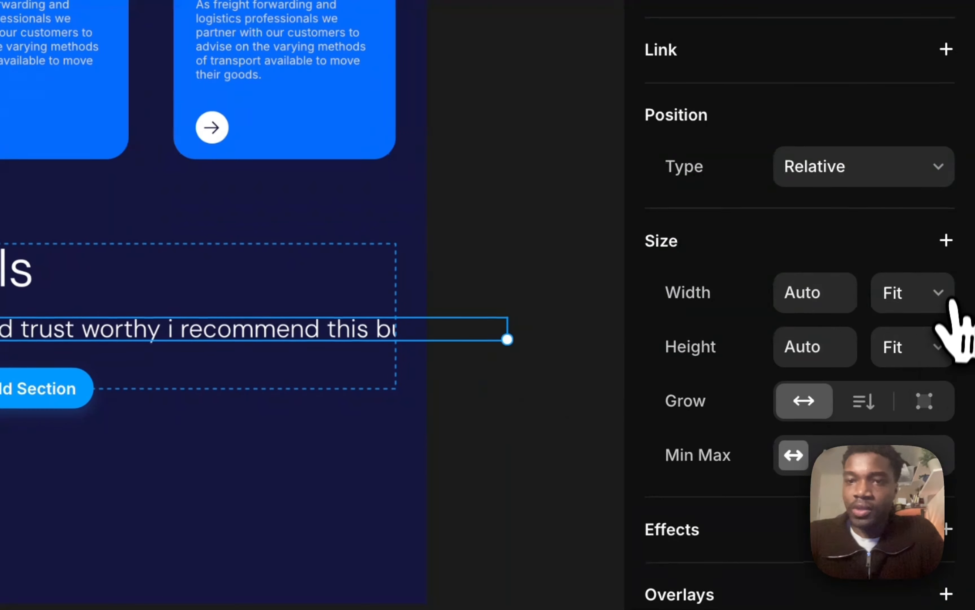
drag(507, 338, 168, 354)
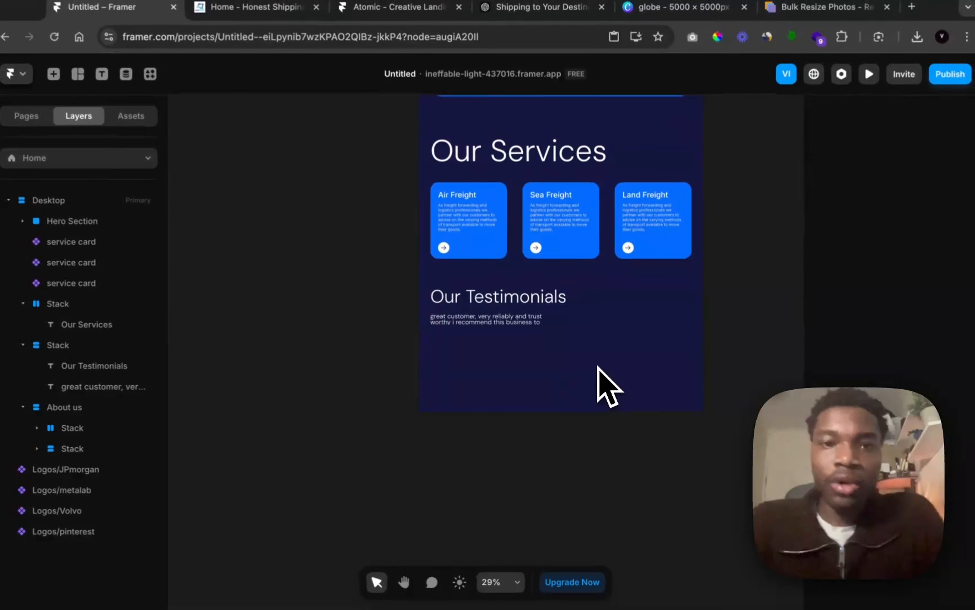
Insert a Connect to Content placeholder component and position it below the testimonial quote, in line with the text's starting edge
click(77, 70)
click(128, 438)
drag(544, 214, 655, 341)
scroll(604, 351, up, 10)
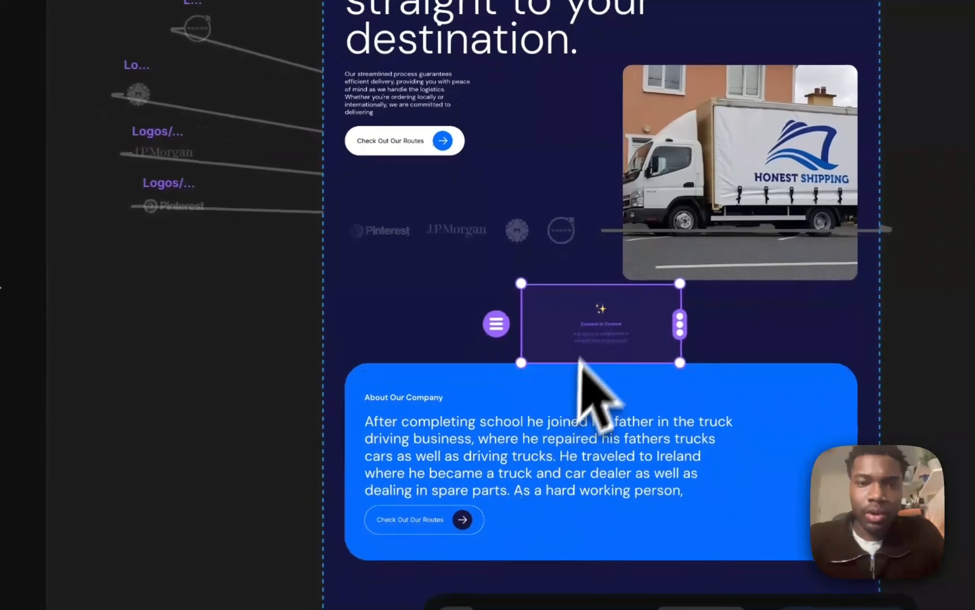
scroll(581, 359, down, 5)
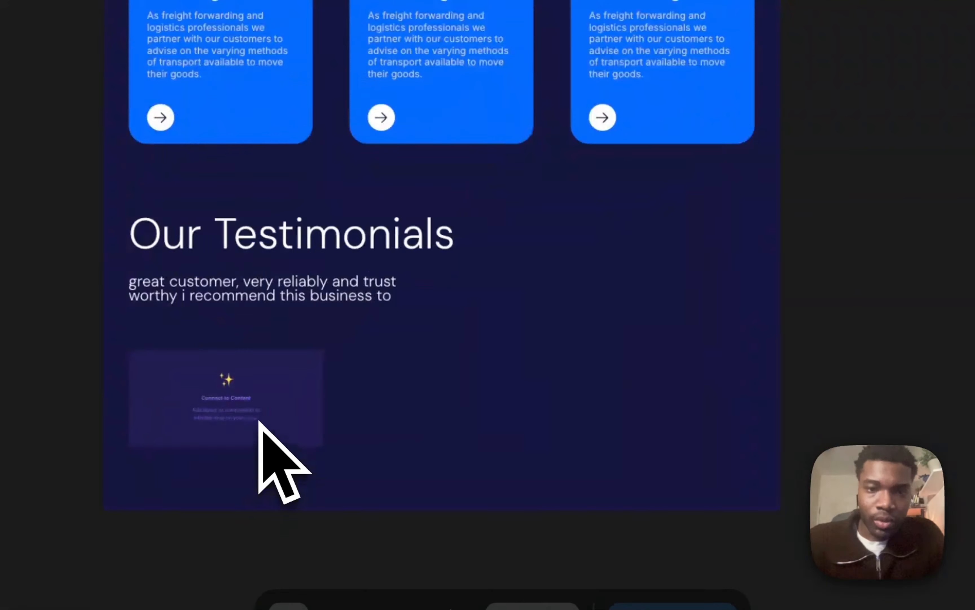
click(258, 420)
Enlarge the placeholder component to span the three service cards' width and centre it on the page below the testimonial quote
drag(324, 398, 533, 314)
drag(272, 385, 272, 437)
drag(272, 288, 272, 265)
scroll(512, 262, down, 5)
drag(518, 266, 518, 260)
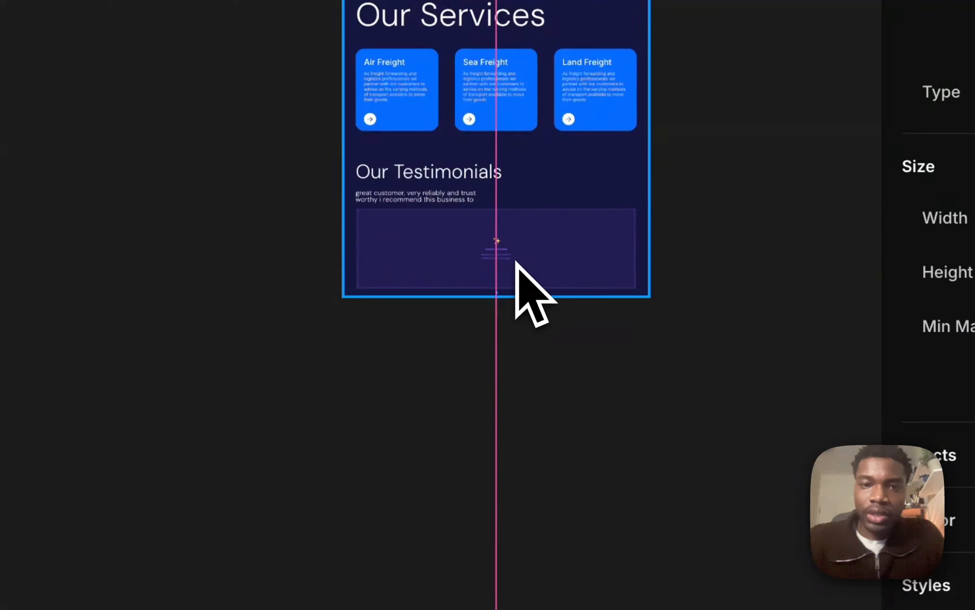
scroll(604, 242, down, 3)
Open the testimonial component with the star rating and customer quote
click(675, 234)
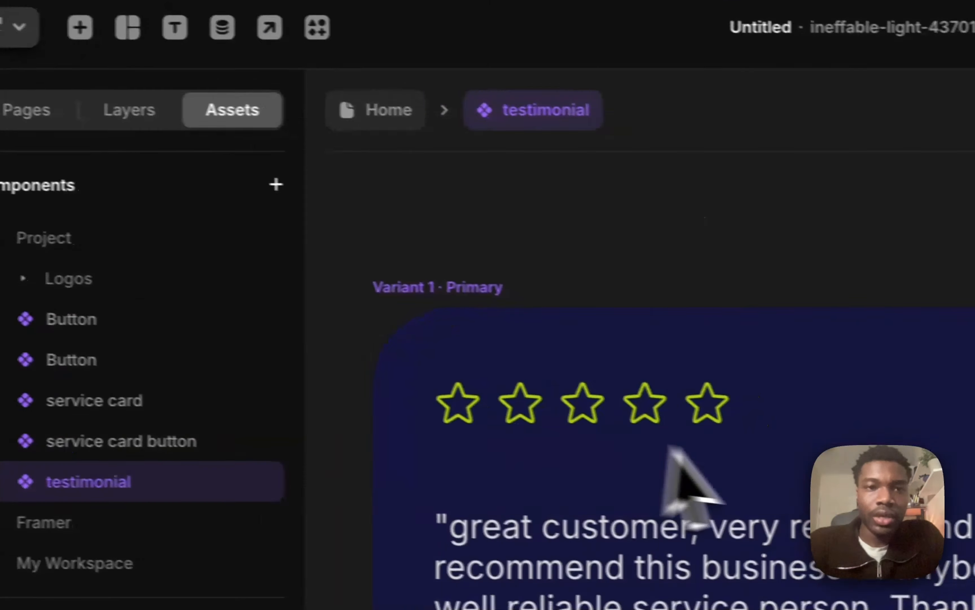
right_click(476, 83)
click(529, 595)
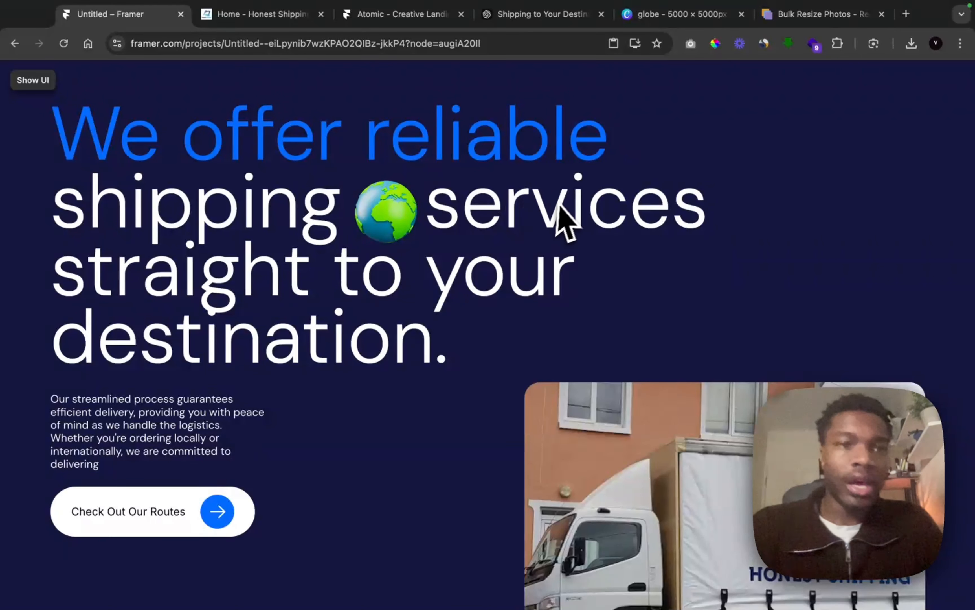
Check the hero paragraph and button in the preview and return to the page canvas
scroll(670, 241, down, 5)
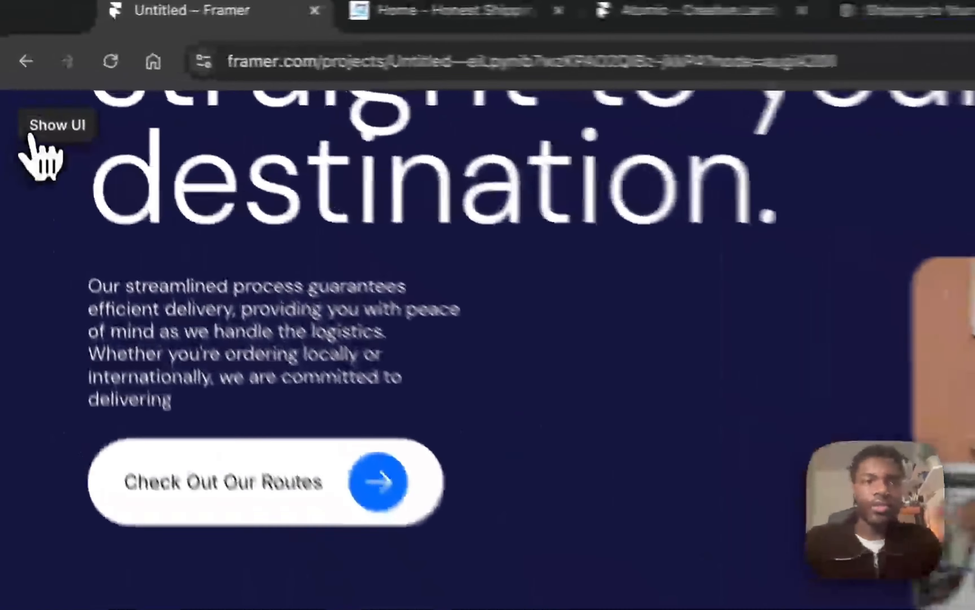
click(33, 80)
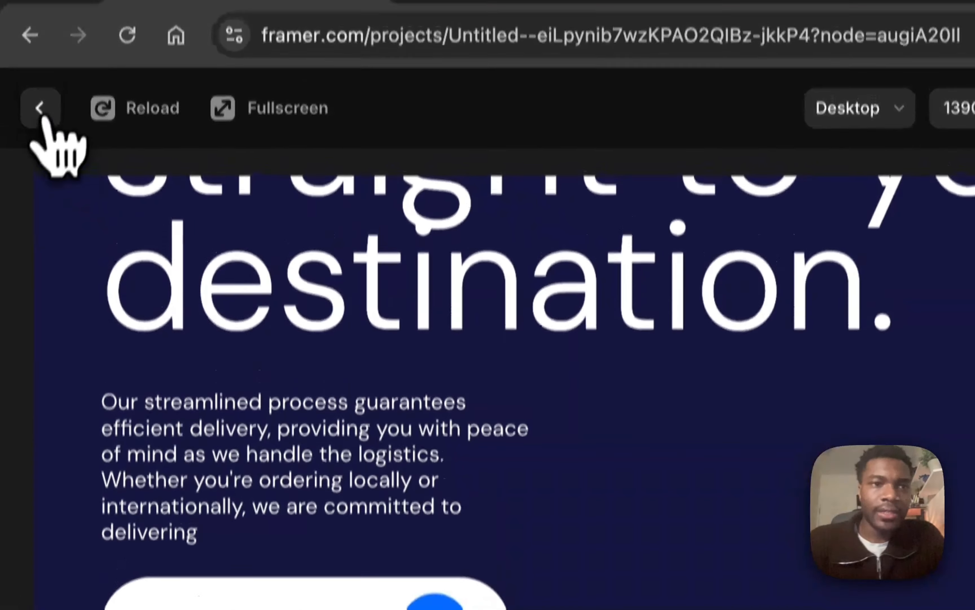
click(40, 85)
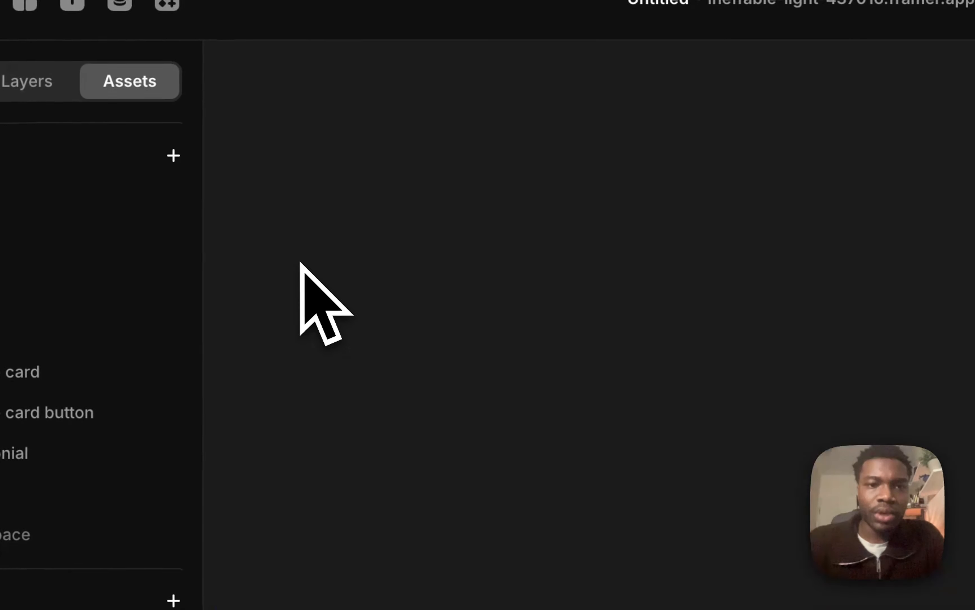
Widen the hero paragraph's text box so the copy wraps onto five lines
scroll(388, 378, down, 6)
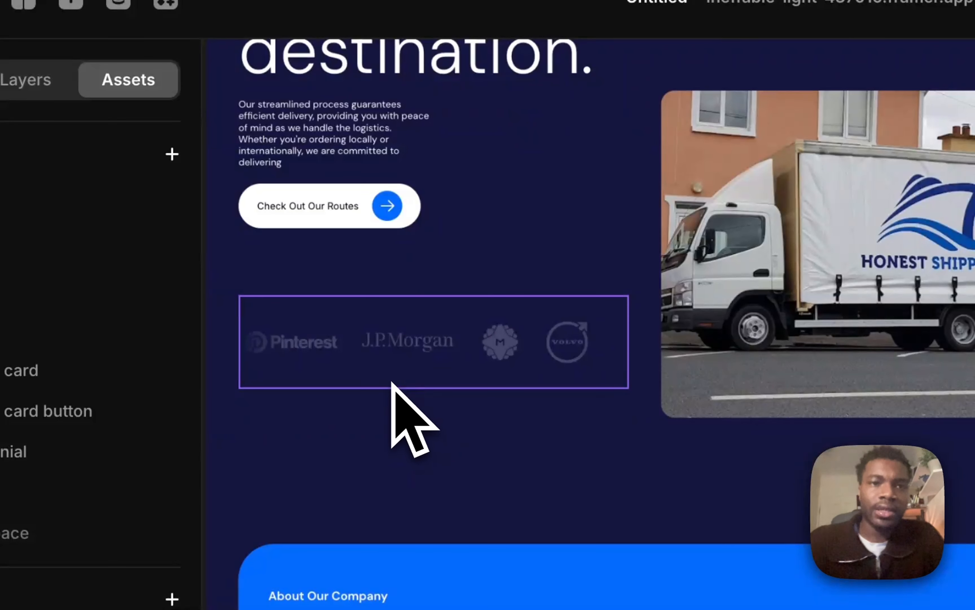
click(409, 164)
drag(433, 136, 466, 141)
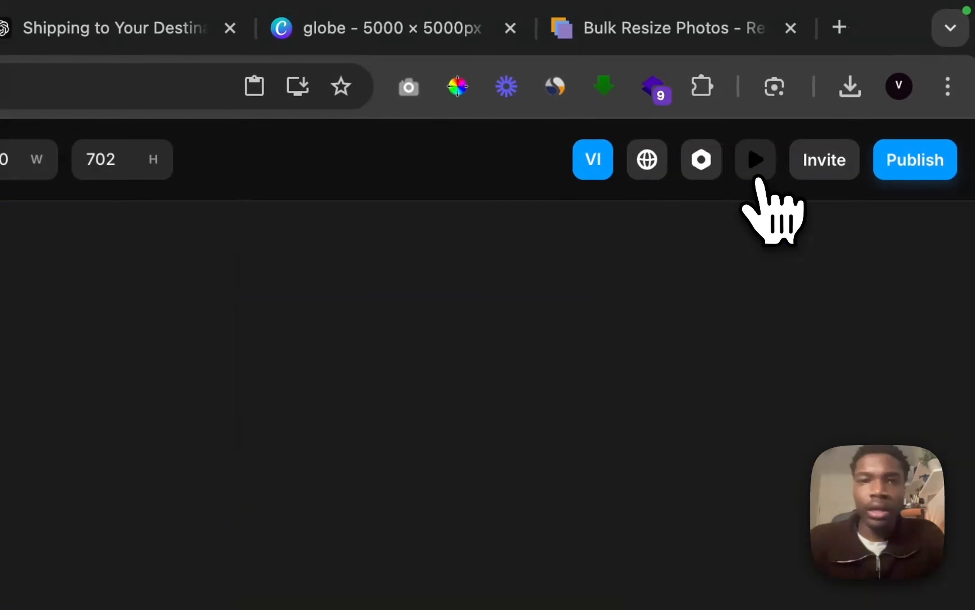
Preview the page fullscreen and examine the hero text, logo row, truck image and start of the About Our Company section
click(781, 156)
click(170, 161)
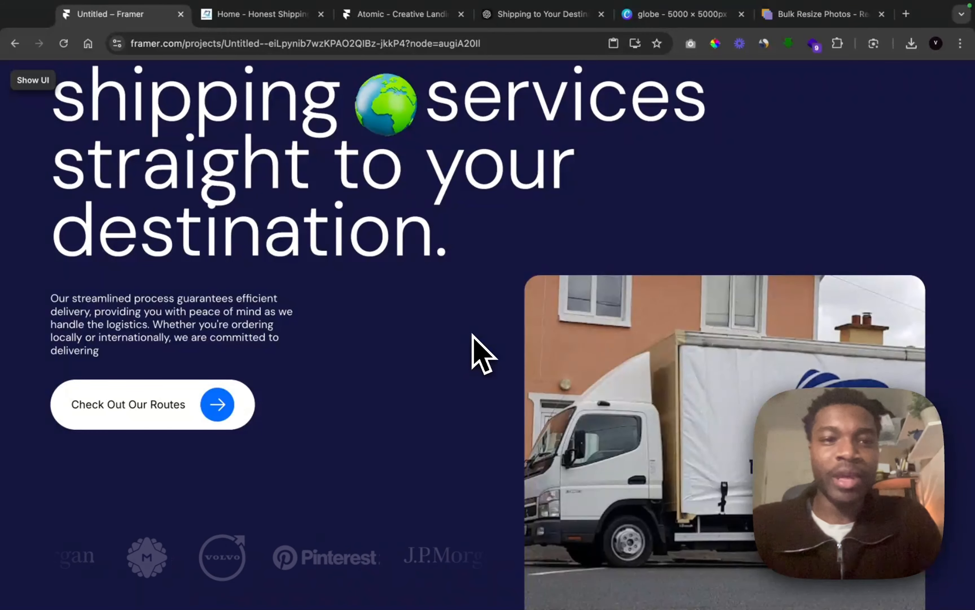
scroll(478, 354, up, 3)
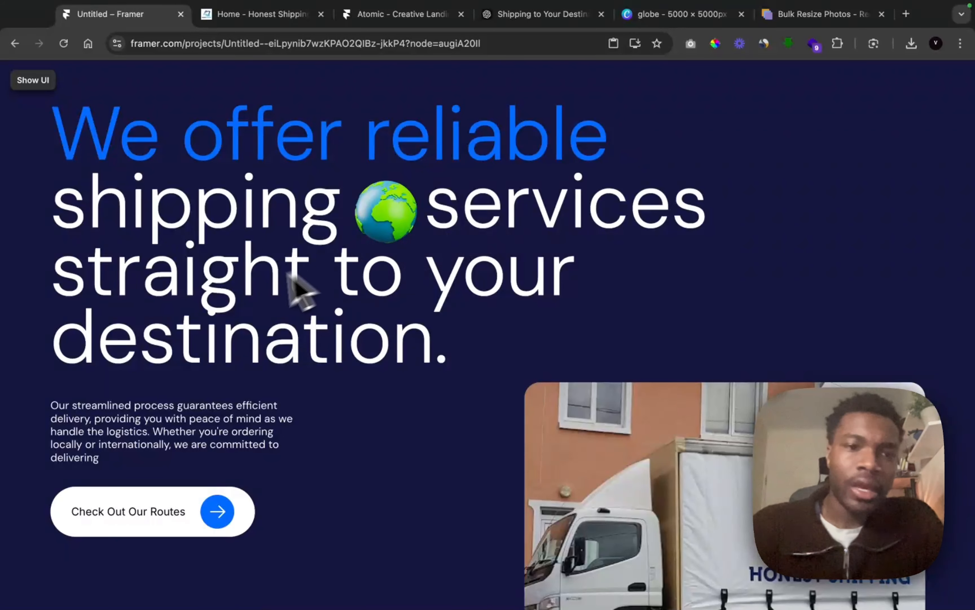
scroll(532, 409, down, 10)
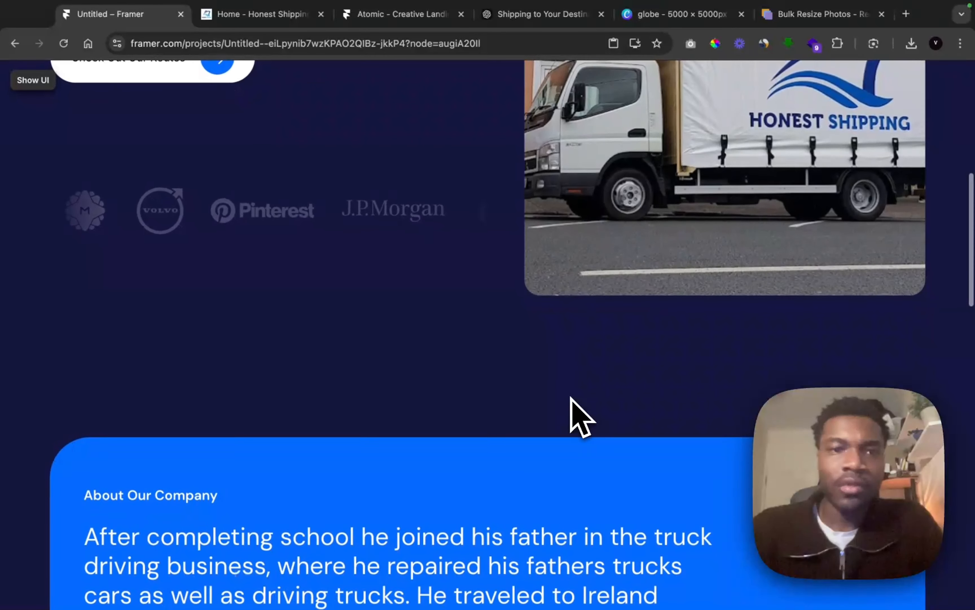
scroll(570, 403, up, 2)
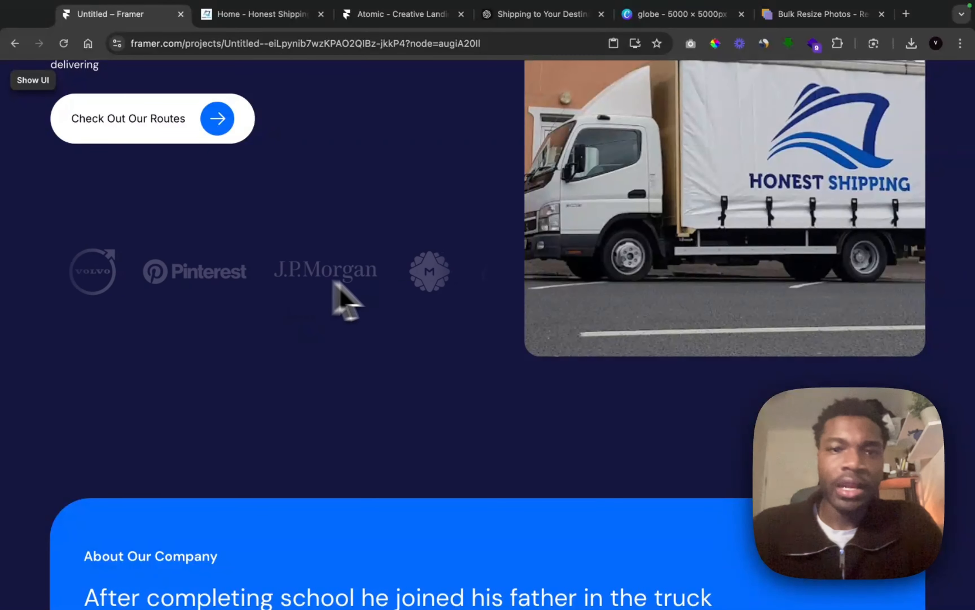
scroll(578, 356, up, 5)
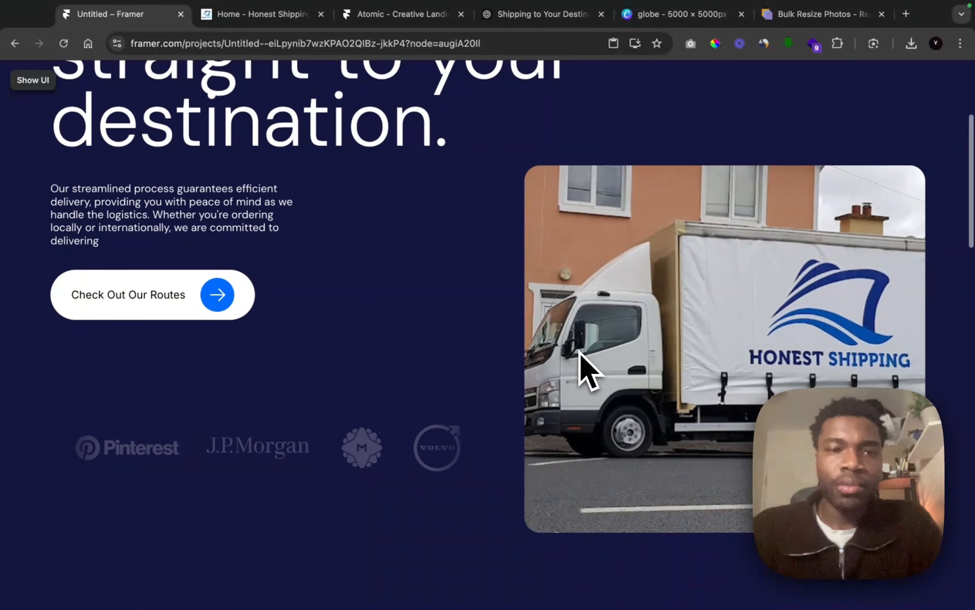
scroll(580, 351, up, 6)
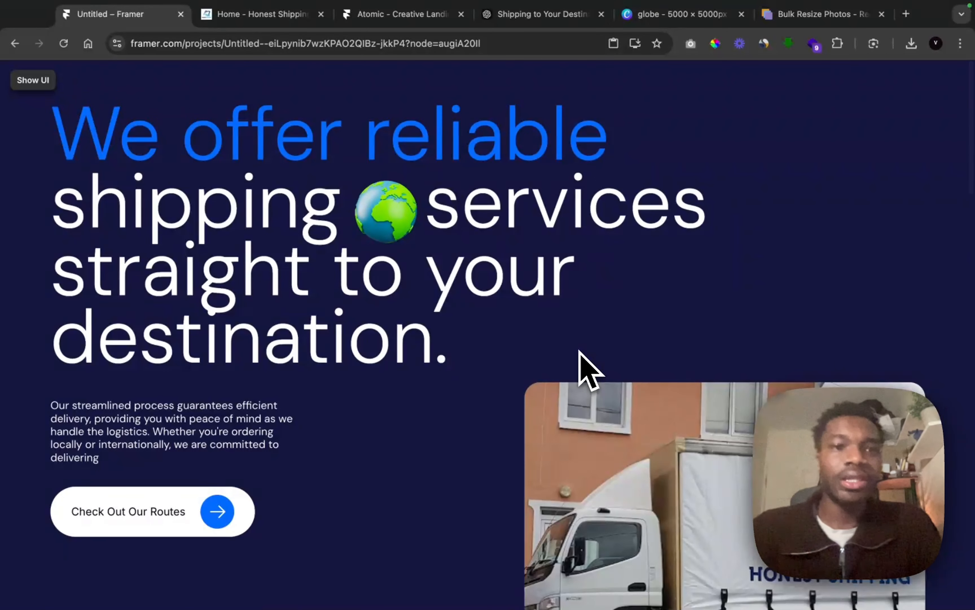
Compare the page preview with the original Honest Shipping home page, examining the redesign from the hero to the About Our Company section
click(292, 14)
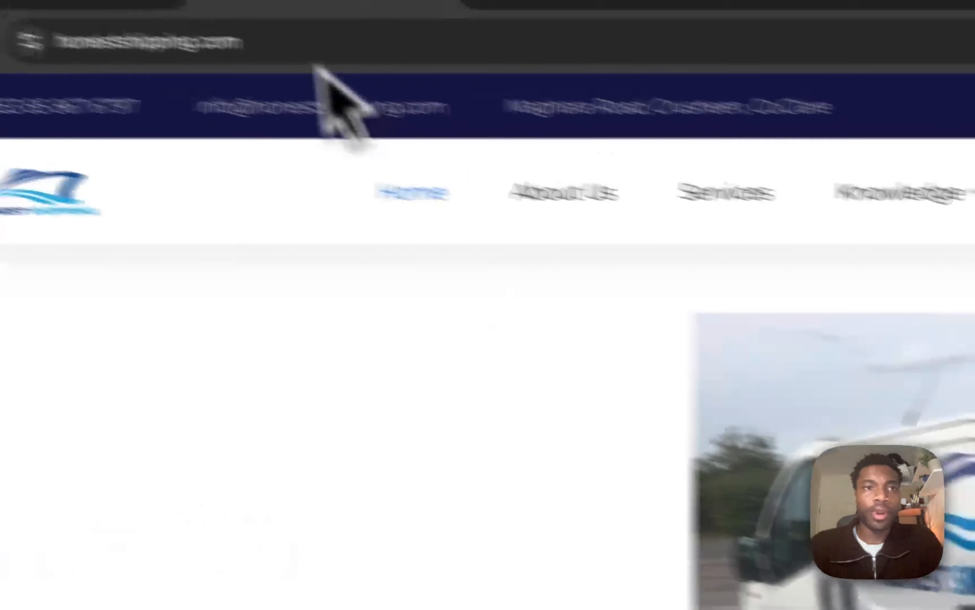
click(232, 26)
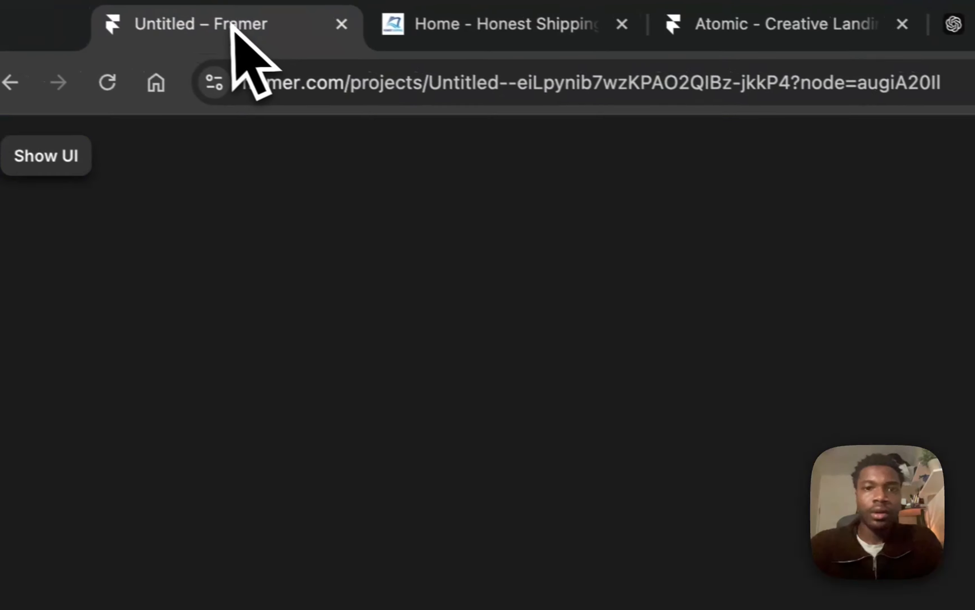
scroll(609, 399, down, 7)
scroll(571, 373, up, 2)
scroll(605, 524, up, 5)
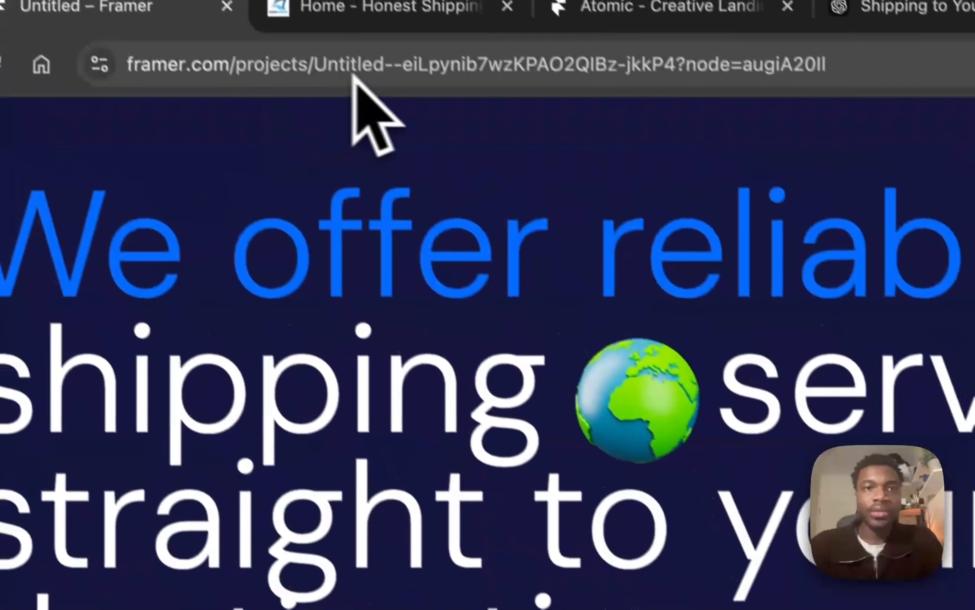
click(331, 39)
scroll(604, 363, down, 3)
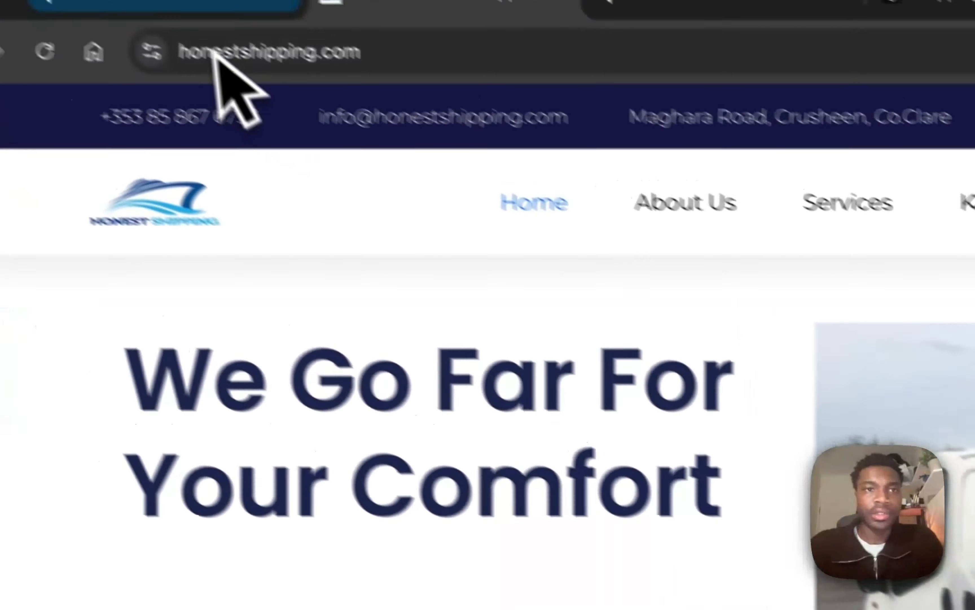
click(201, 0)
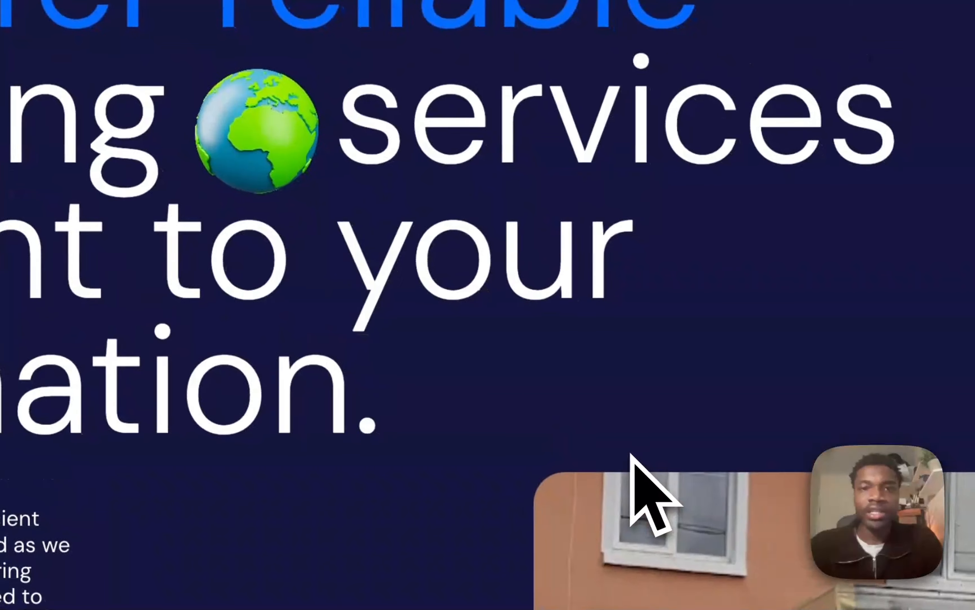
scroll(632, 455, down, 5)
scroll(620, 448, down, 5)
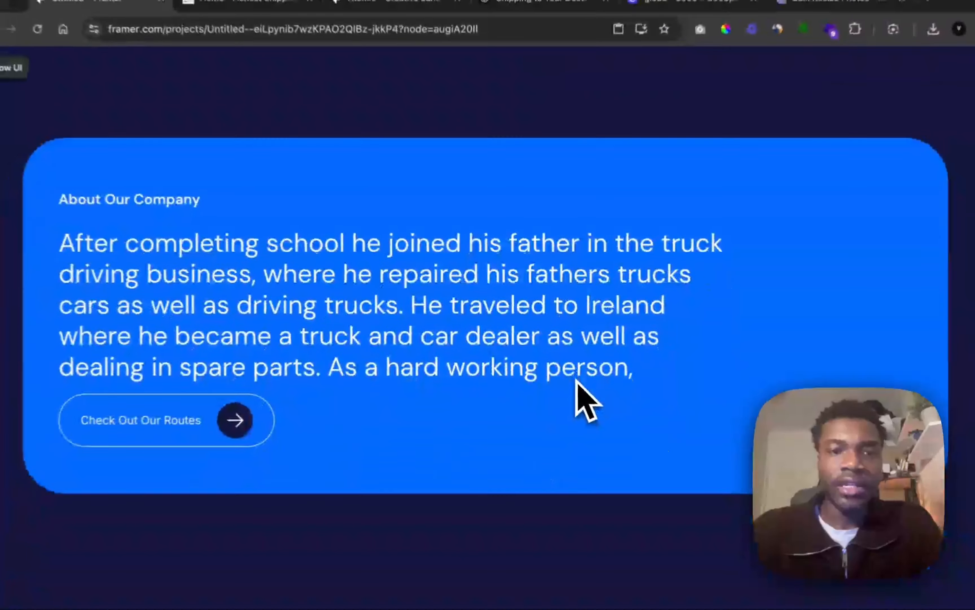
scroll(575, 379, up, 3)
scroll(576, 379, down, 2)
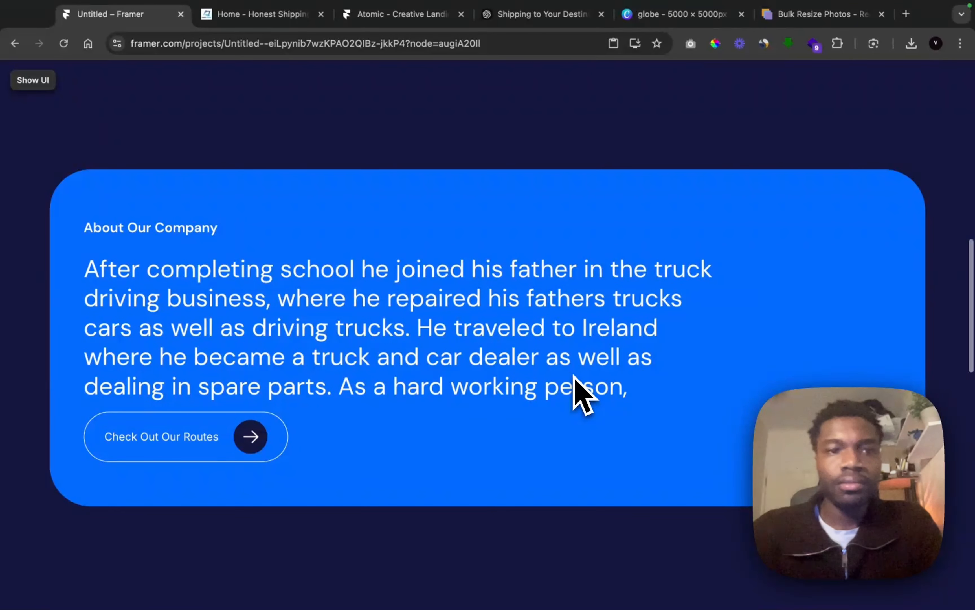